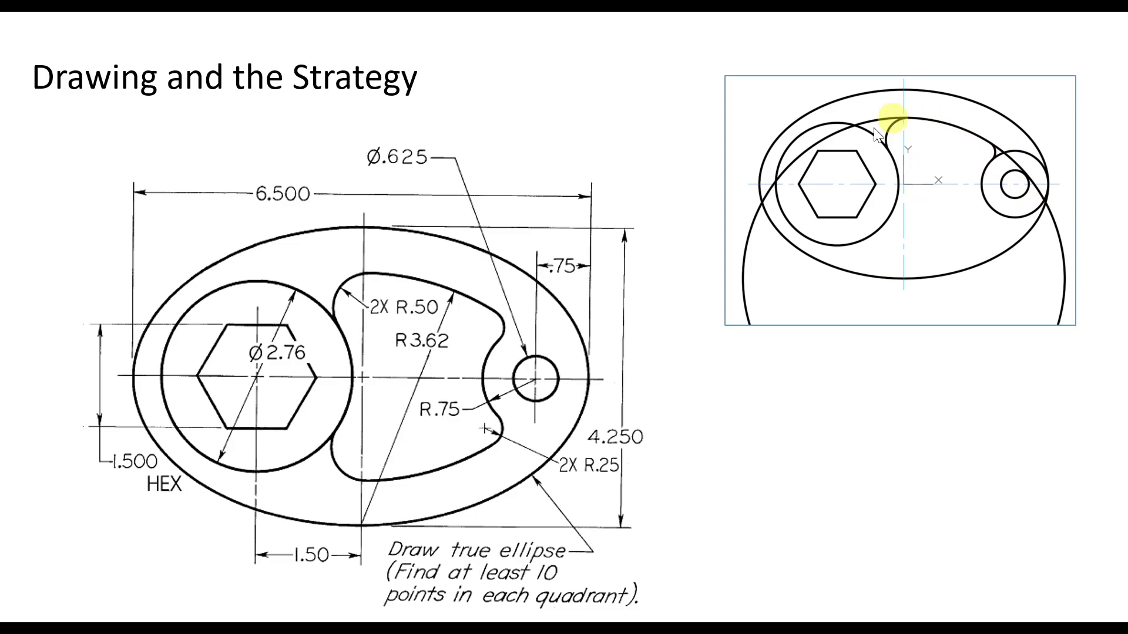
Bring up the AutoCAD drawing of the two 1.5000 flat-to-flat hexagons, circumscribed and inscribed.
key(alt+Tab)
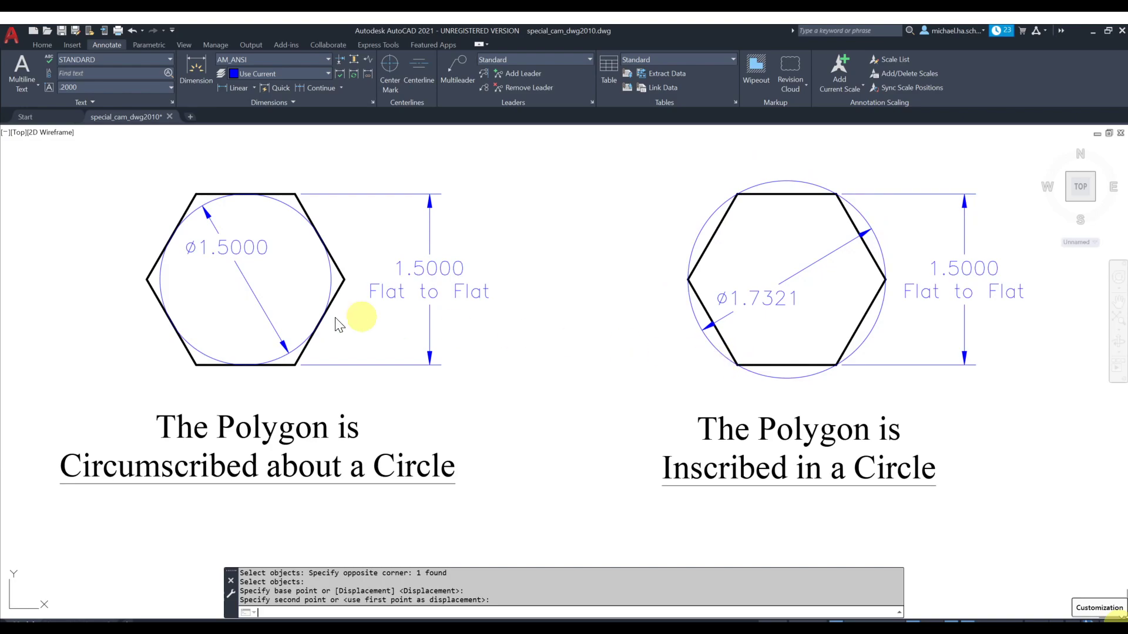
Return to the 'Drawing and the Strategy' slide showing the 1.500 hex in a Ø2.76 circle.
key(alt+Tab)
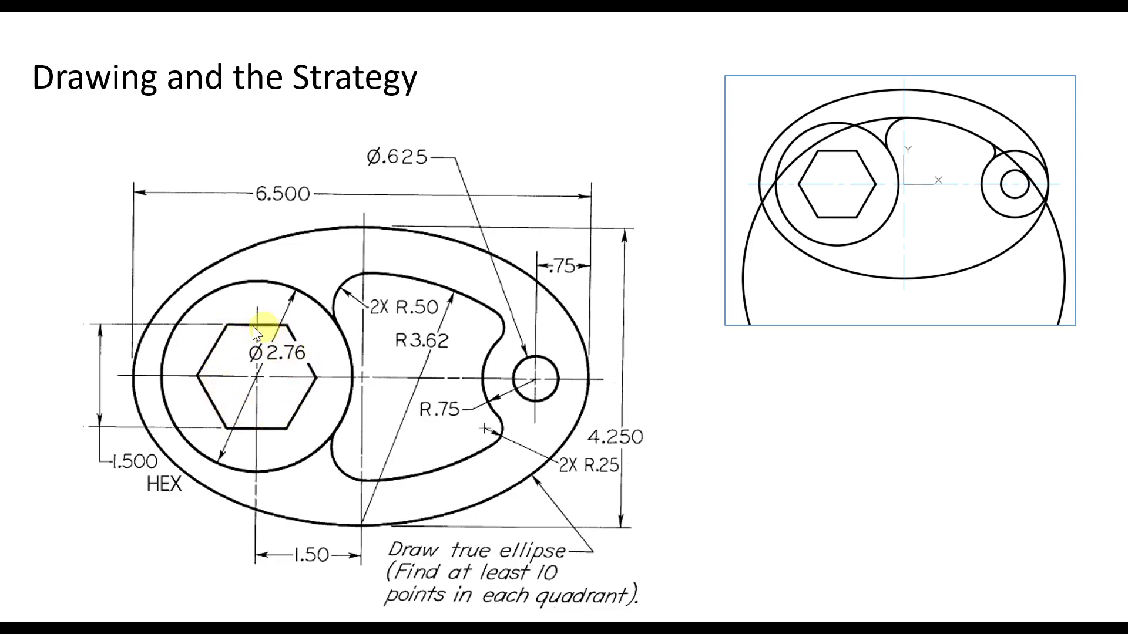
Move on to the 'Start off with the provided template (ANSI or ISO)' slide.
key(alt+Tab)
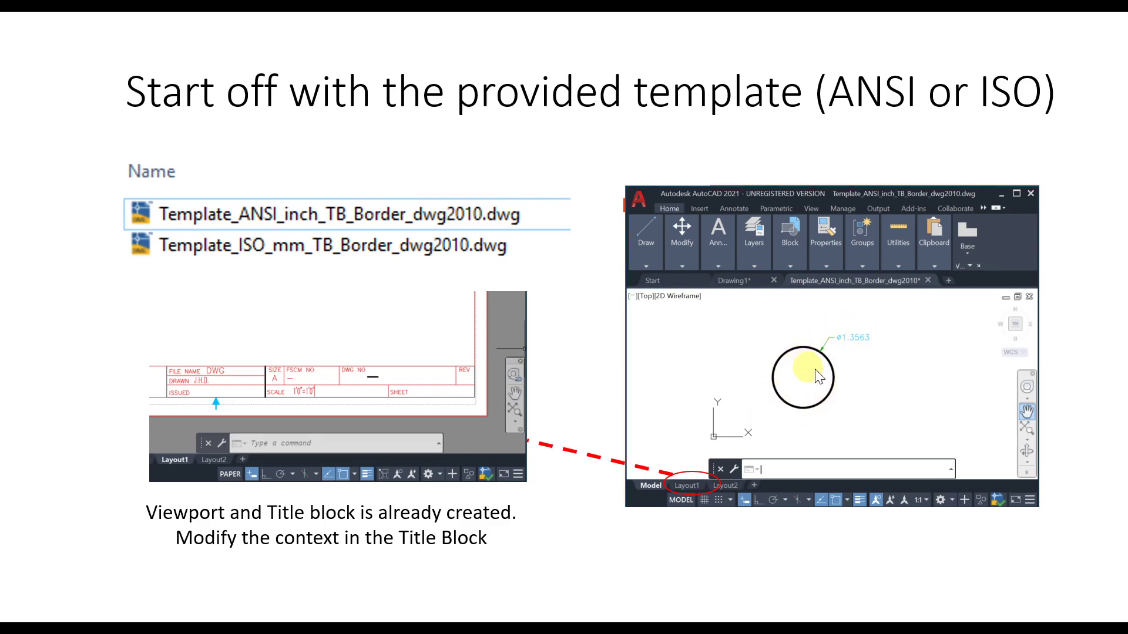
Bring up Template_ANSI_inch_TB_Border_dwg2010.dwg in AutoCAD beside the cam reference drawing.
click(848, 337)
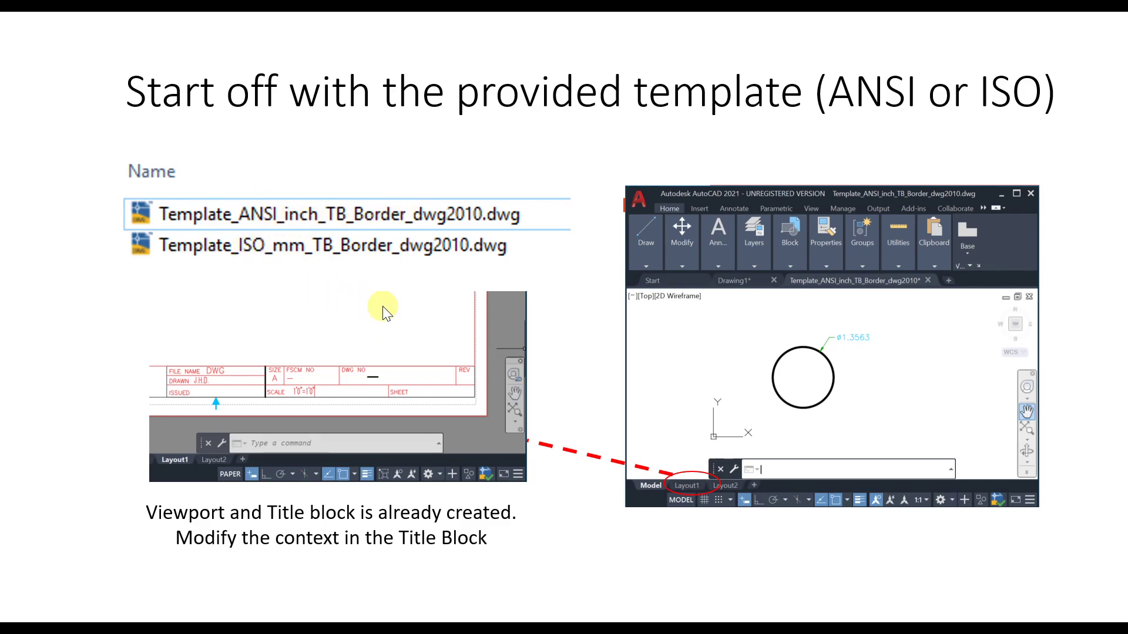
key(alt+Tab)
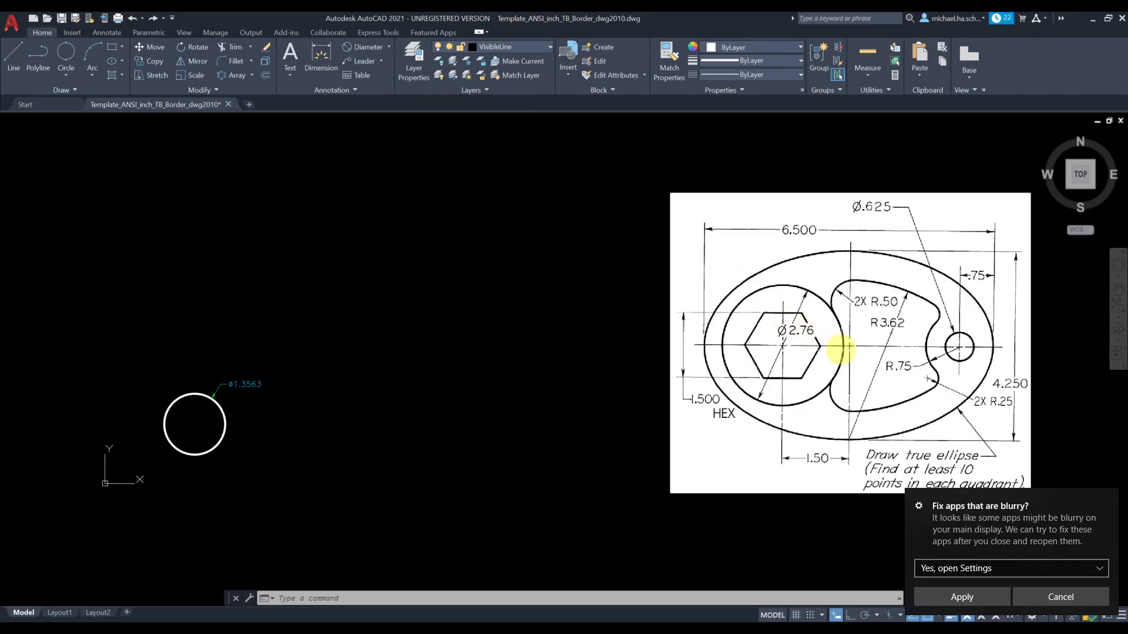
Dismiss the blurry-apps notice, clear the reference-image selection, and show the application menu.
click(1079, 595)
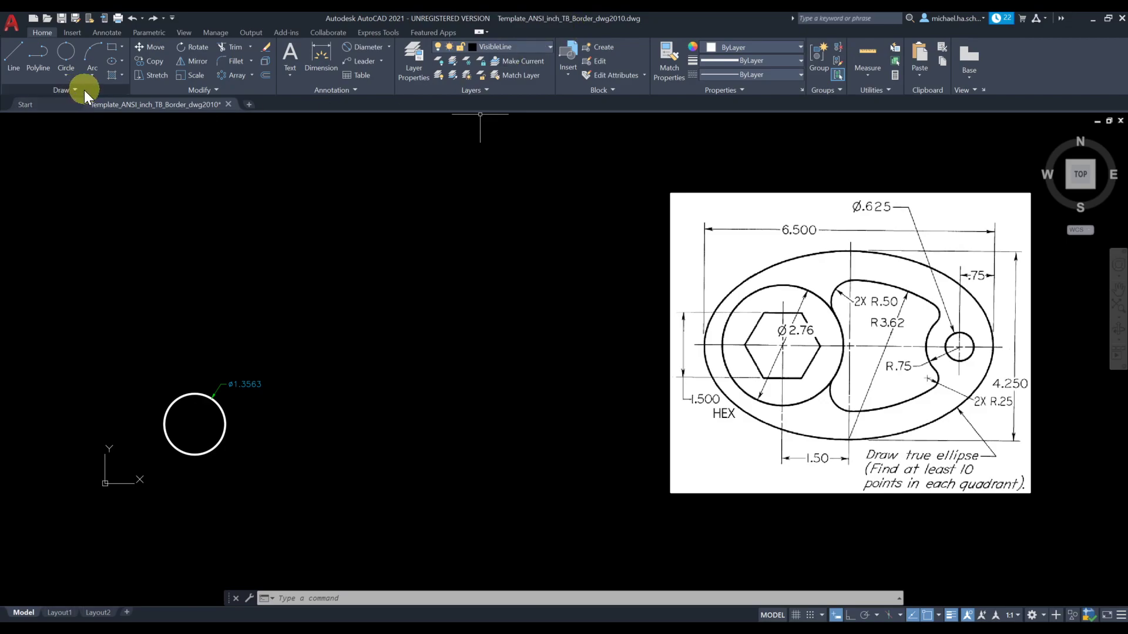
click(685, 176)
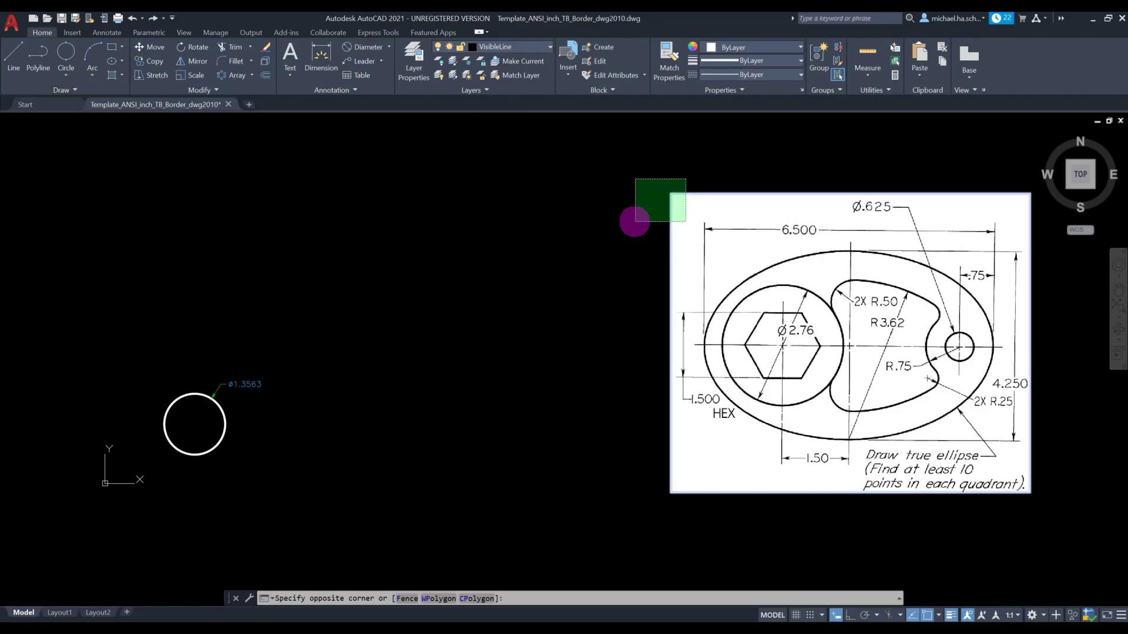
click(645, 226)
key(Escape)
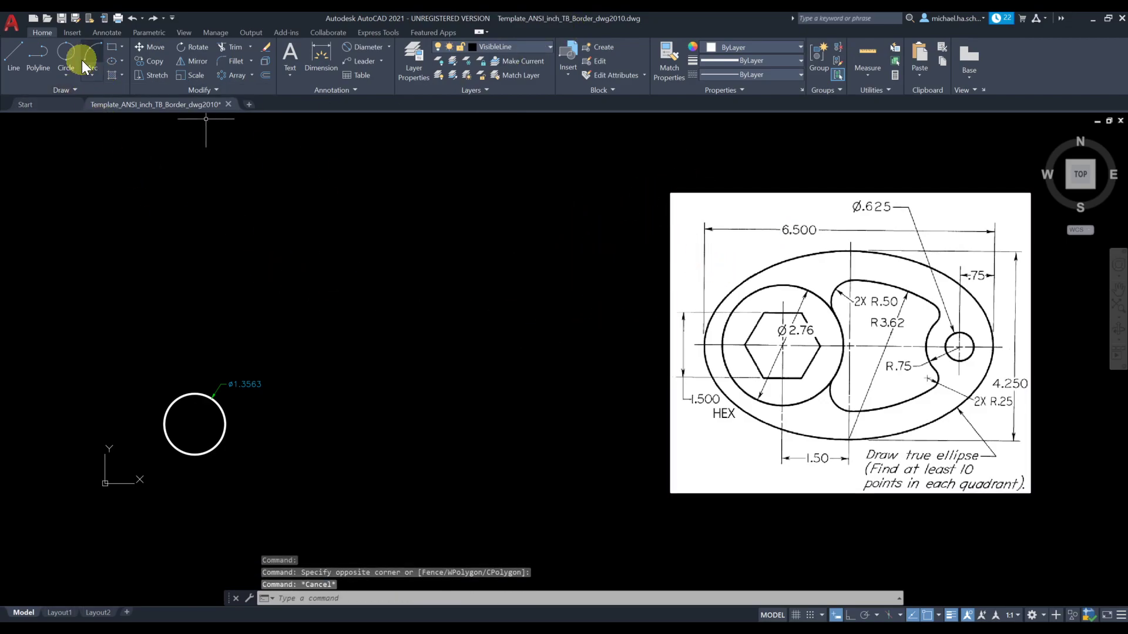
click(11, 20)
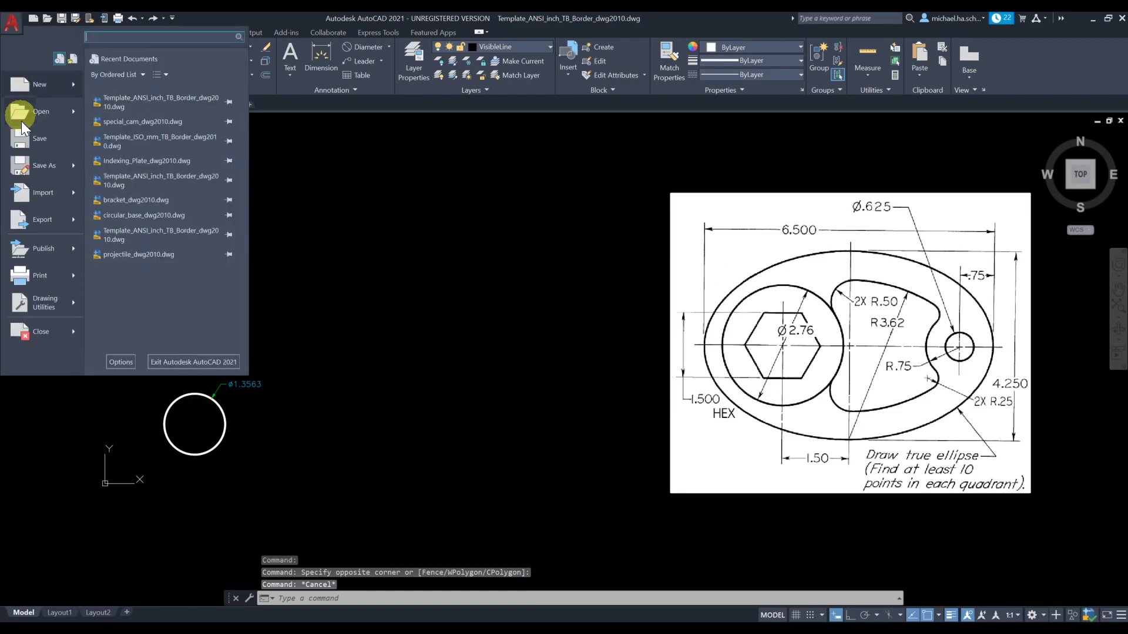
Save the drawing as special_cam_dwg2010_v2.dwg in AutoCAD 2010/LT2010 format in 14_cam.
click(40, 167)
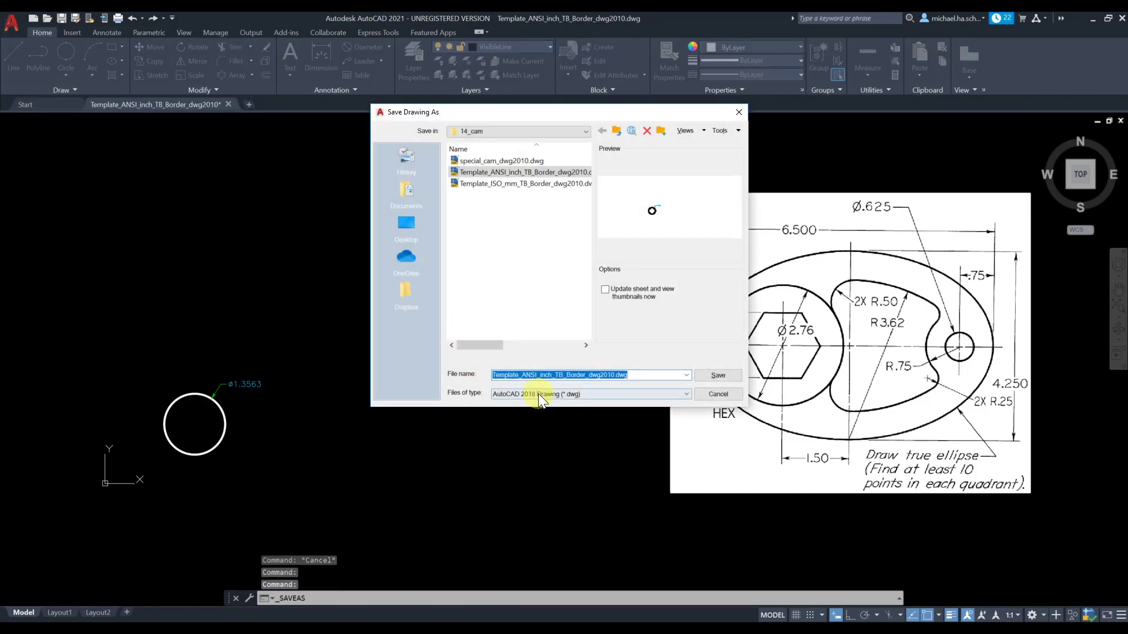
click(545, 393)
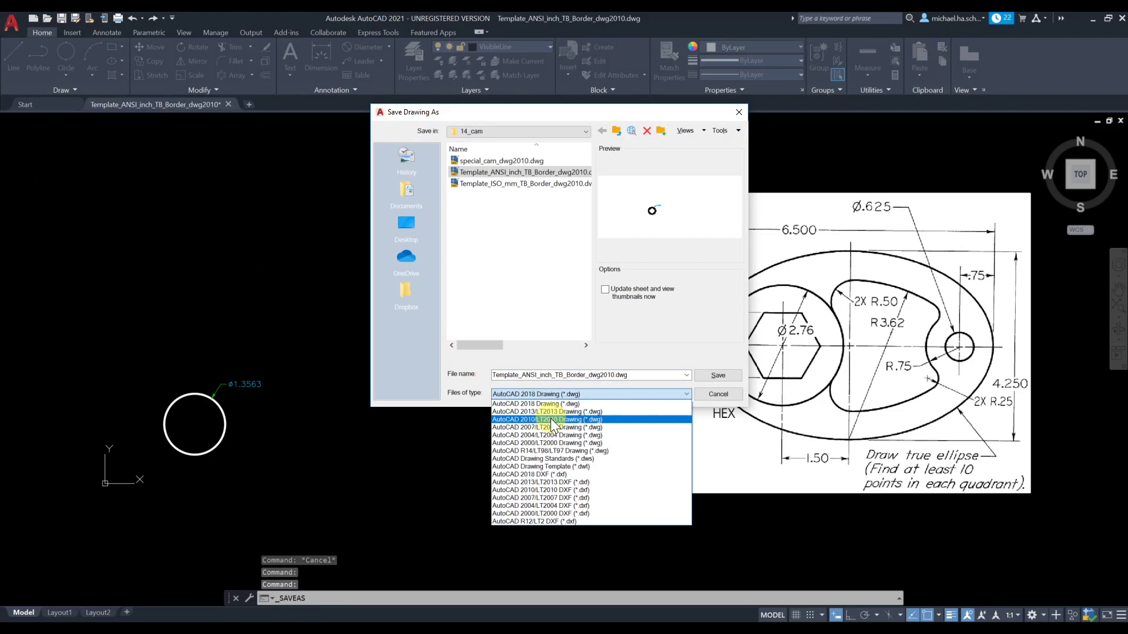
click(551, 418)
mouse_move(552, 375)
mouse_down()
mouse_move(609, 375)
mouse_move(587, 376)
mouse_up()
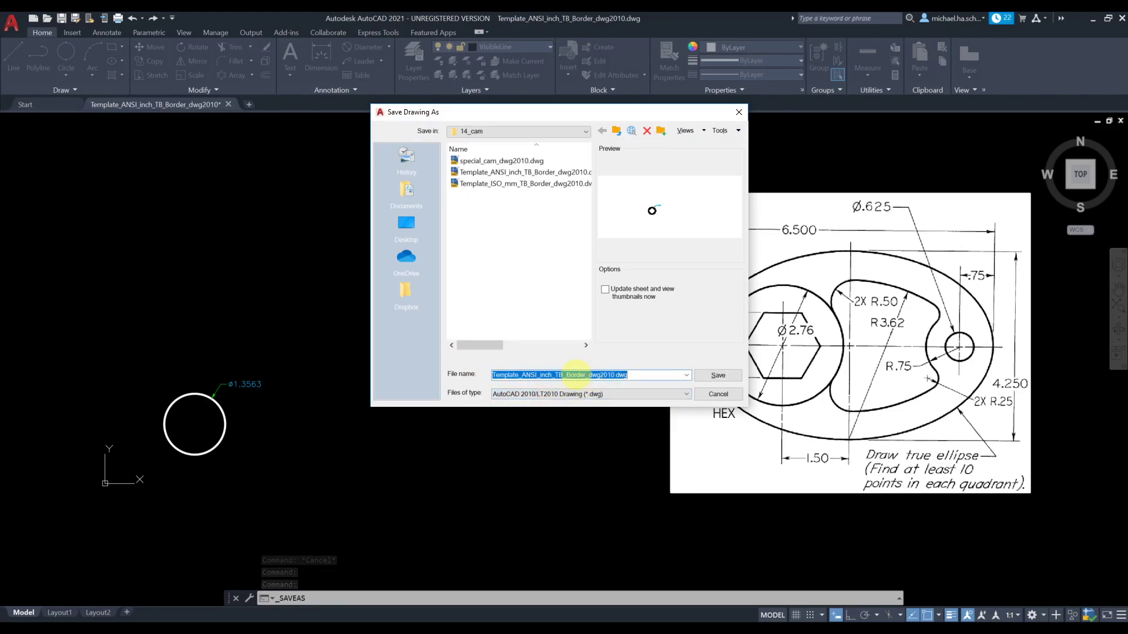
click(473, 159)
double_click(543, 375)
click(557, 375)
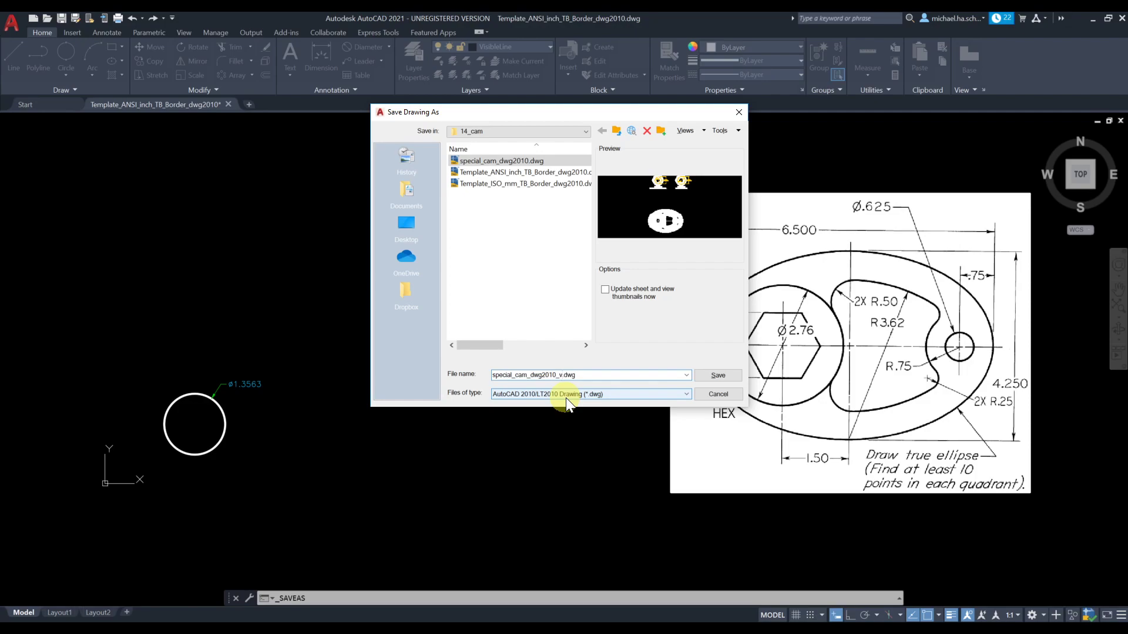
click(708, 381)
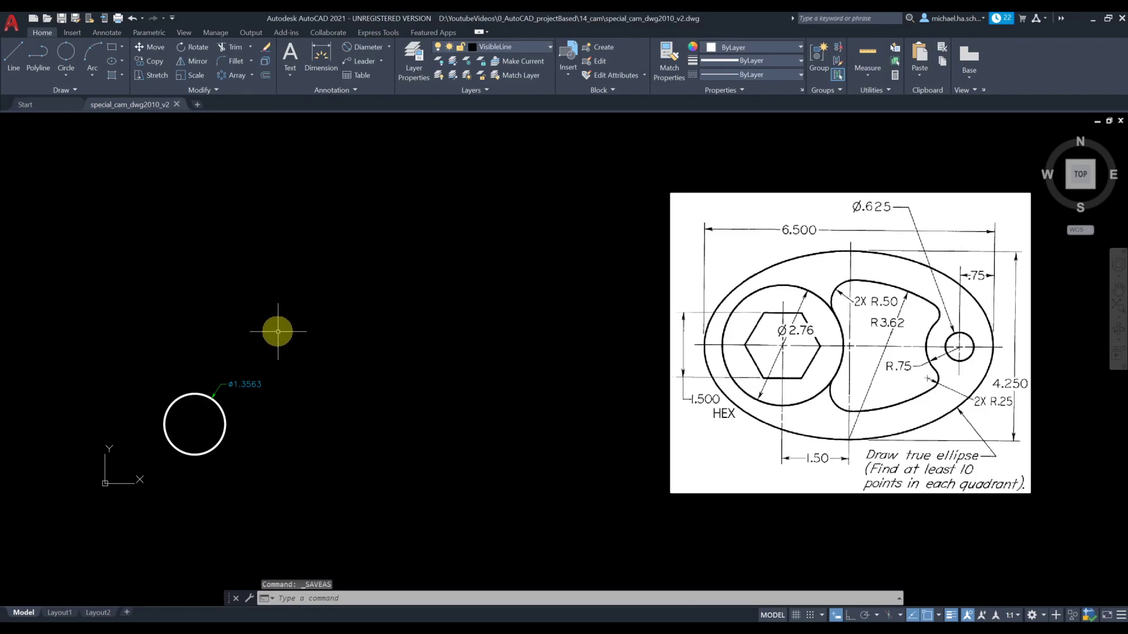
Set the Layout1 viewport scale to 1:2.
click(63, 612)
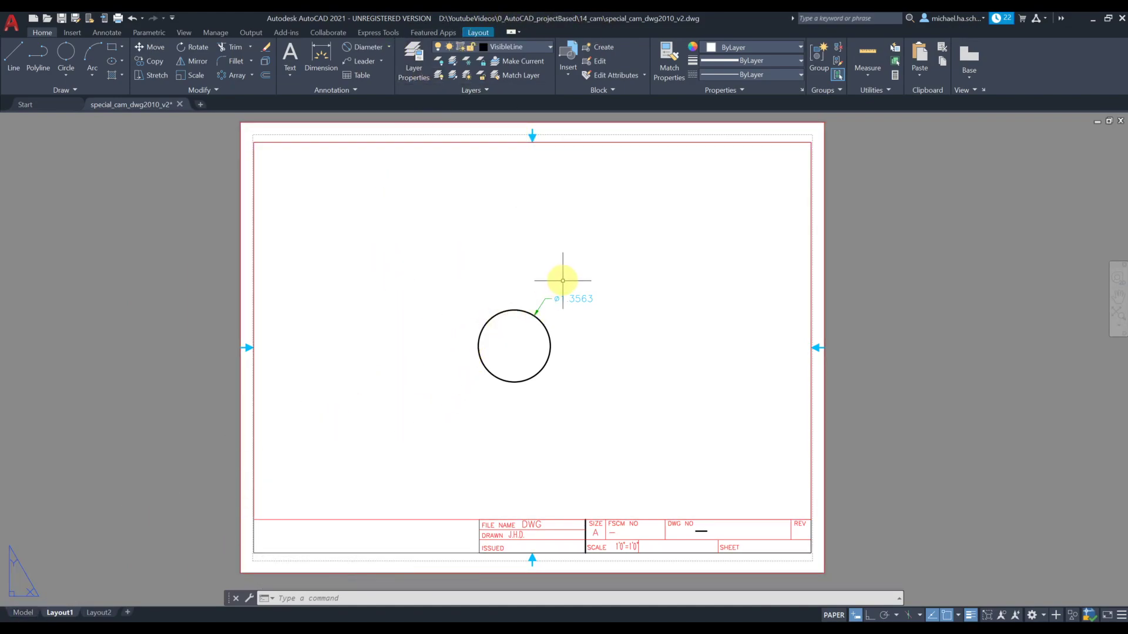
double_click(474, 423)
scroll(363, 434, down, 5)
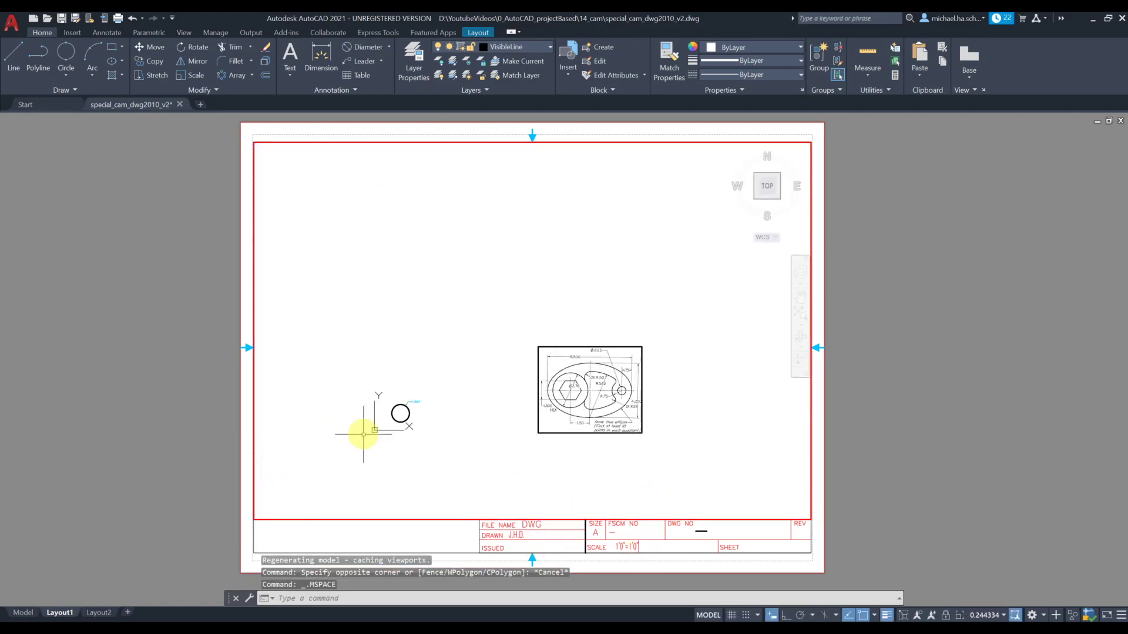
scroll(364, 432, up, 8)
scroll(364, 433, down, 6)
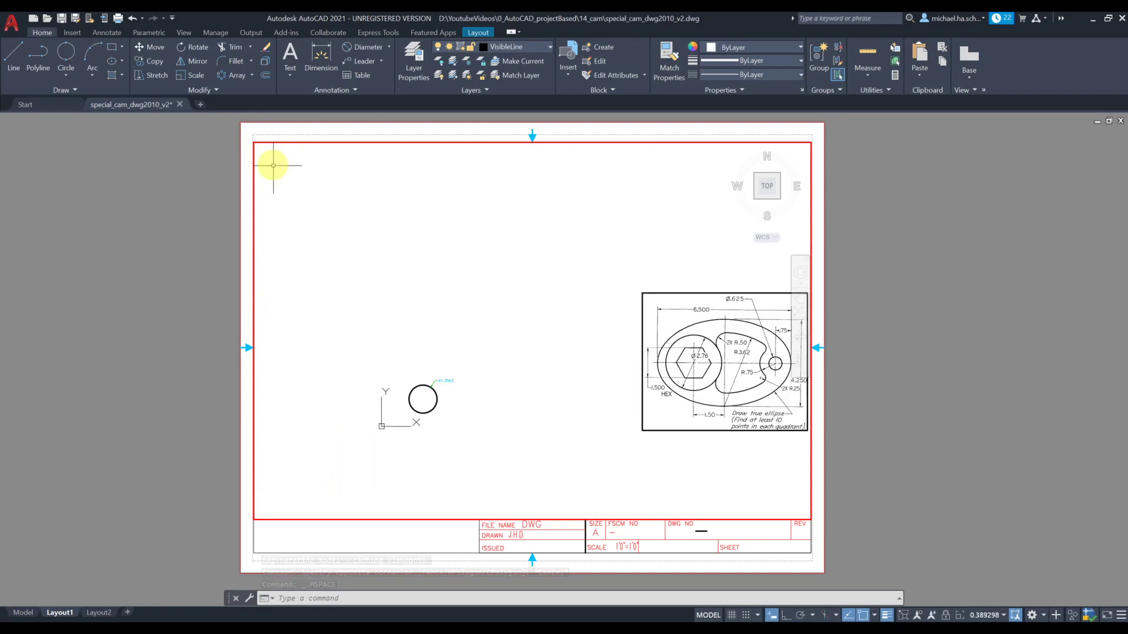
scroll(397, 370, down, 6)
scroll(402, 375, up, 4)
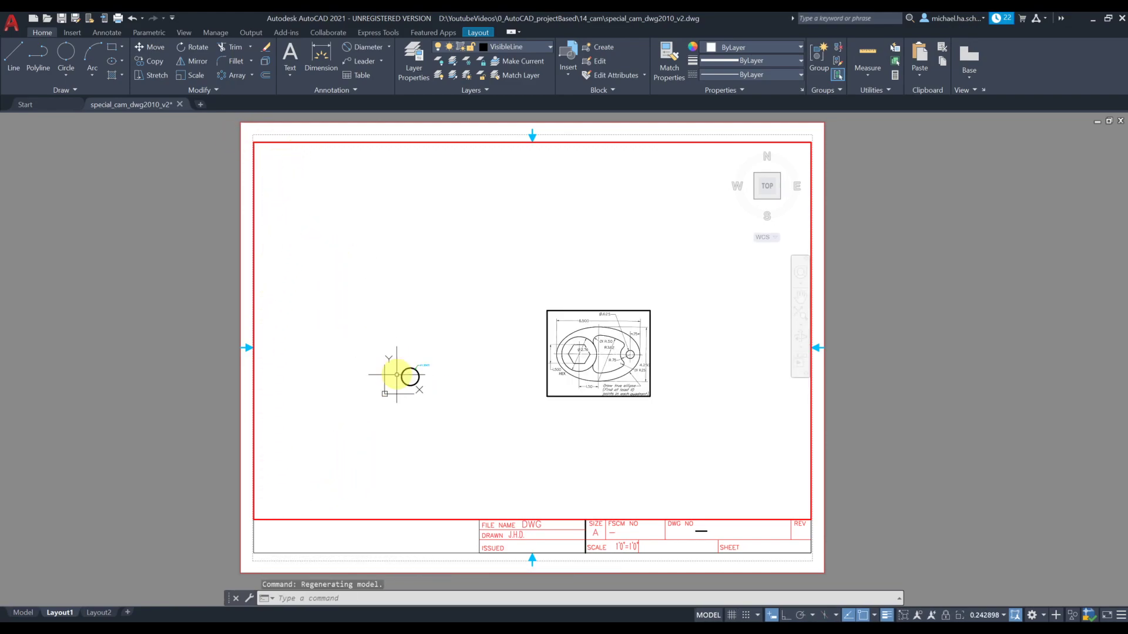
click(982, 616)
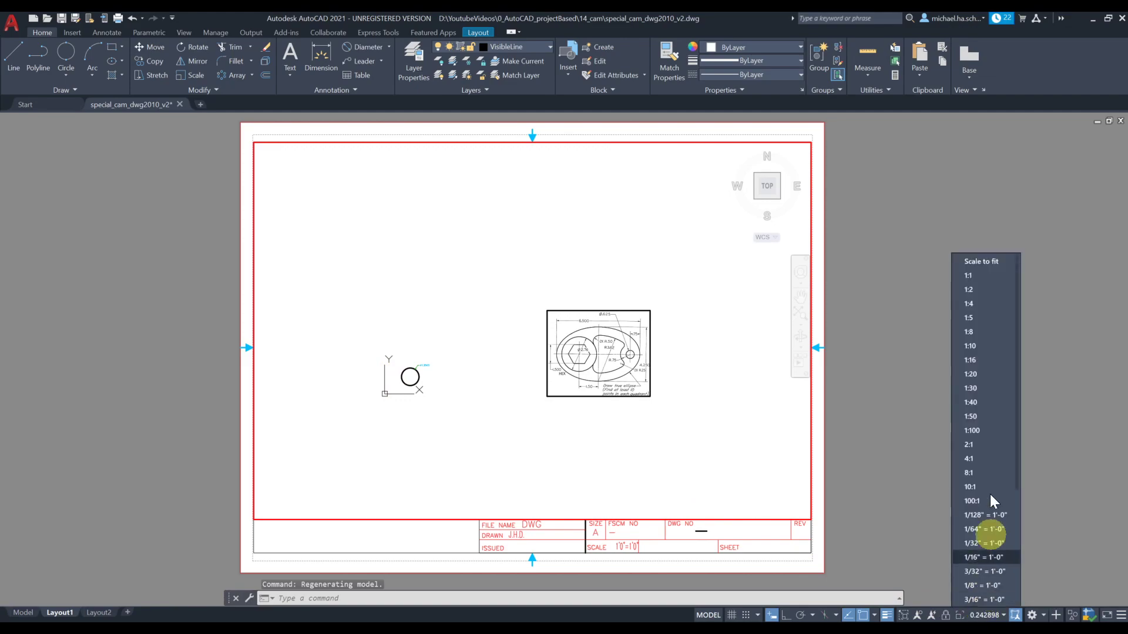
click(981, 302)
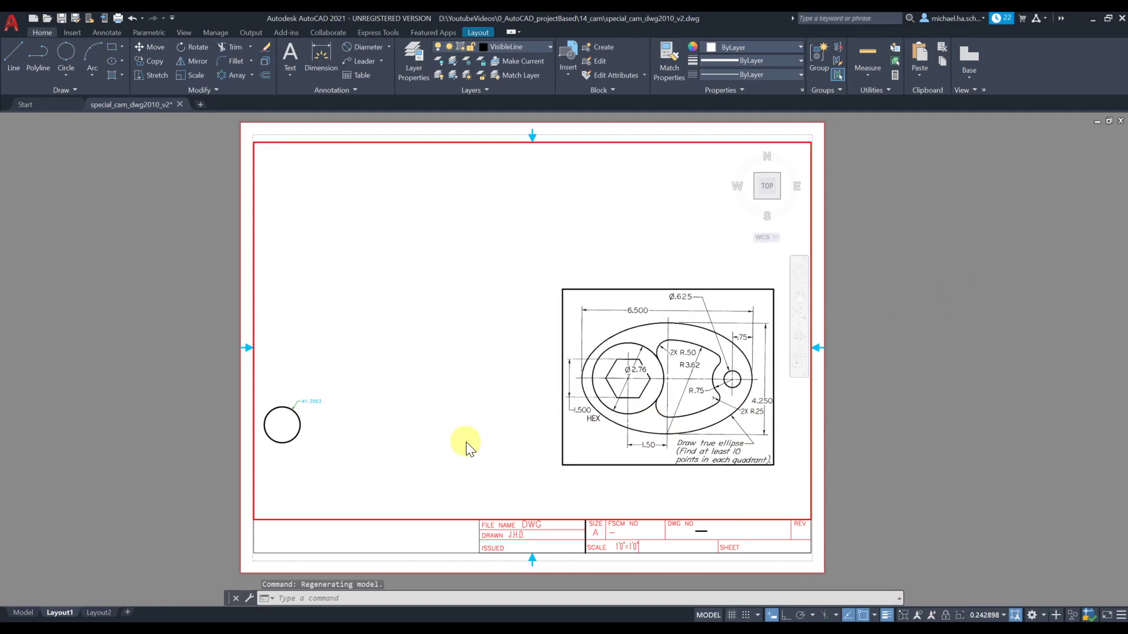
Nudge the cam into frame within the viewport, then go back to model space.
middle_drag(521, 393, 521, 384)
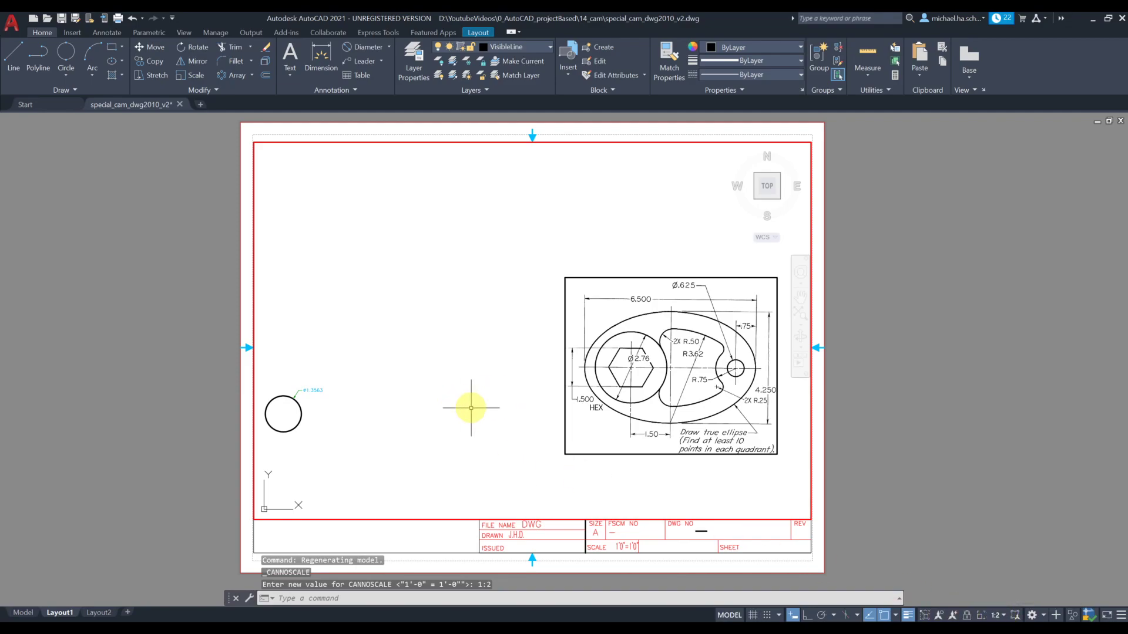
double_click(211, 450)
scroll(212, 452, down, 2)
middle_drag(211, 450, 330, 402)
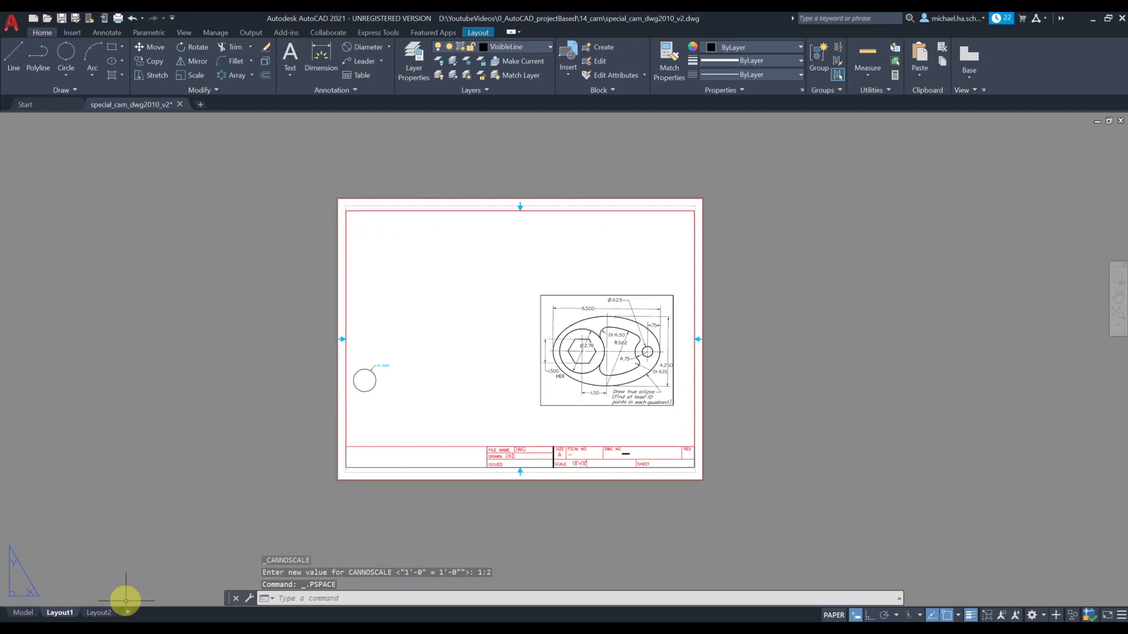
click(20, 612)
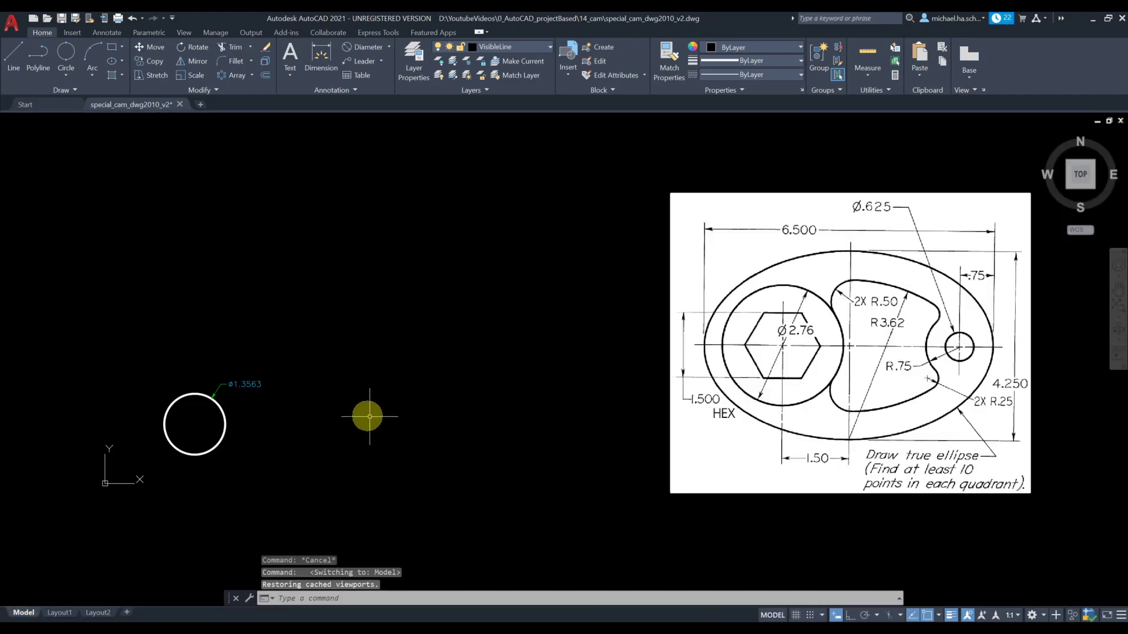
Erase the Ø1.3563 placeholder circle and its diameter dimension.
click(304, 349)
click(233, 406)
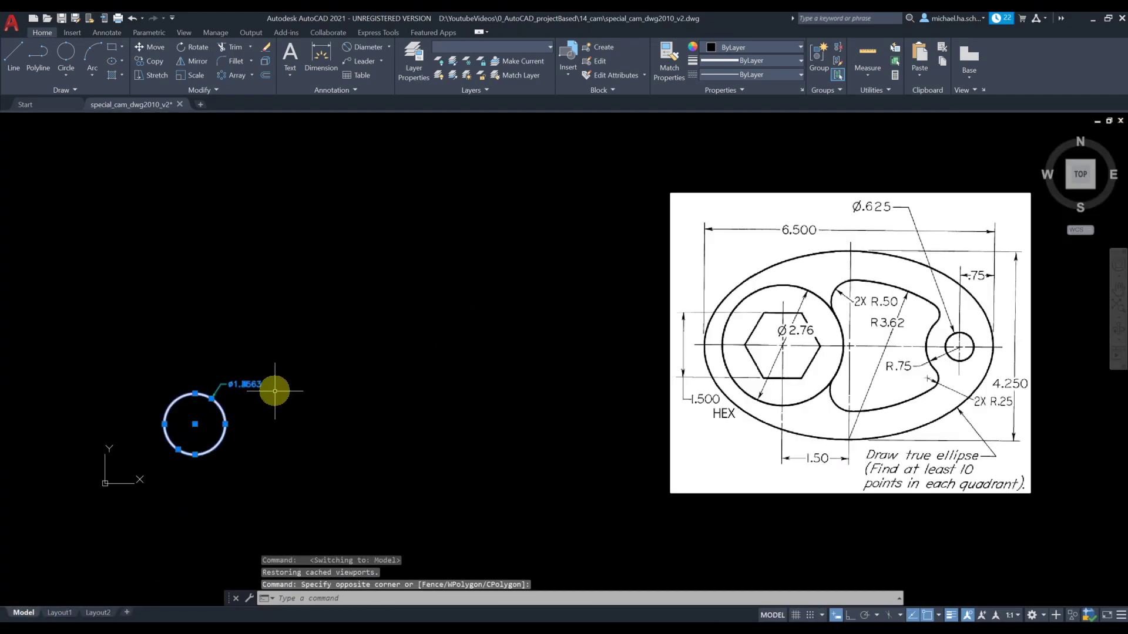
key(Delete)
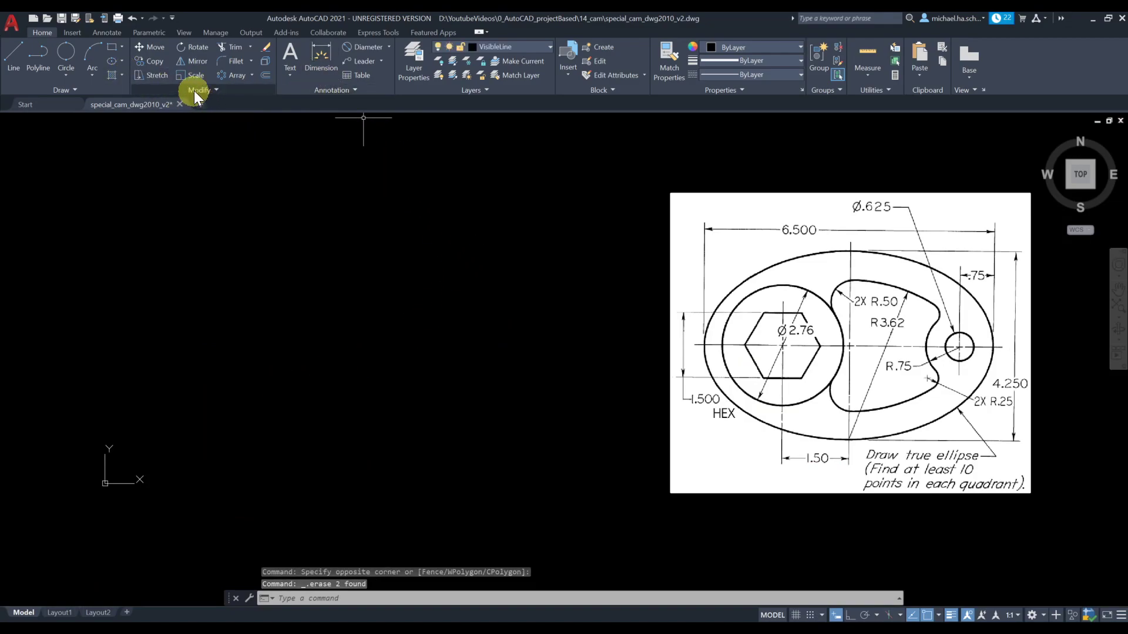
click(121, 60)
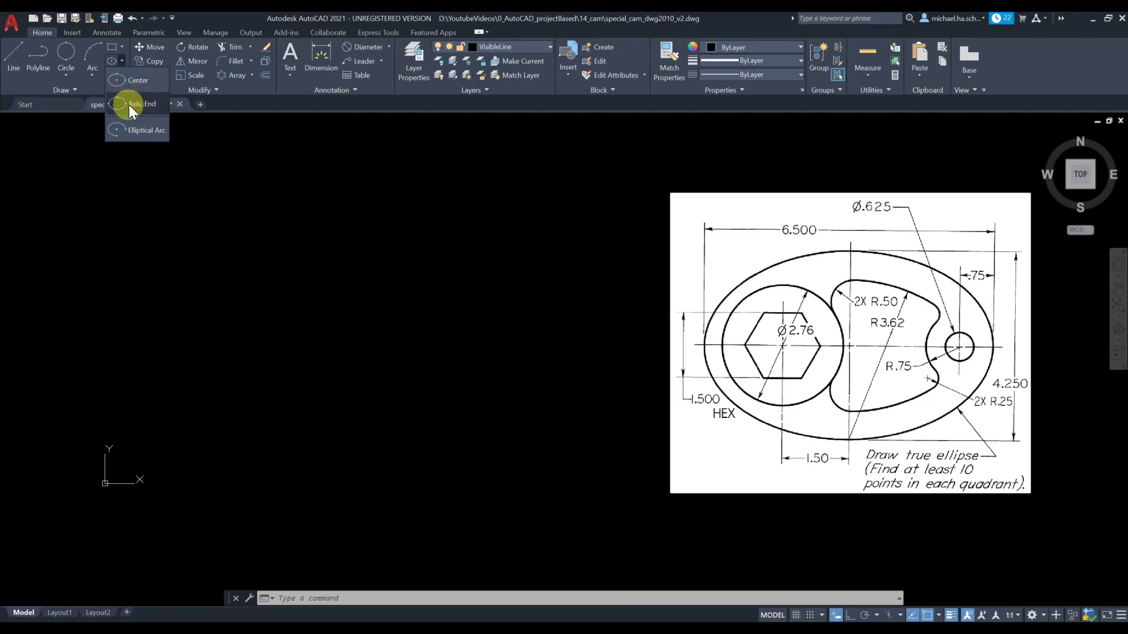
Draw a center ellipse with a 2.125 half-axis at 90° and a 3.25 other half-axis.
click(122, 86)
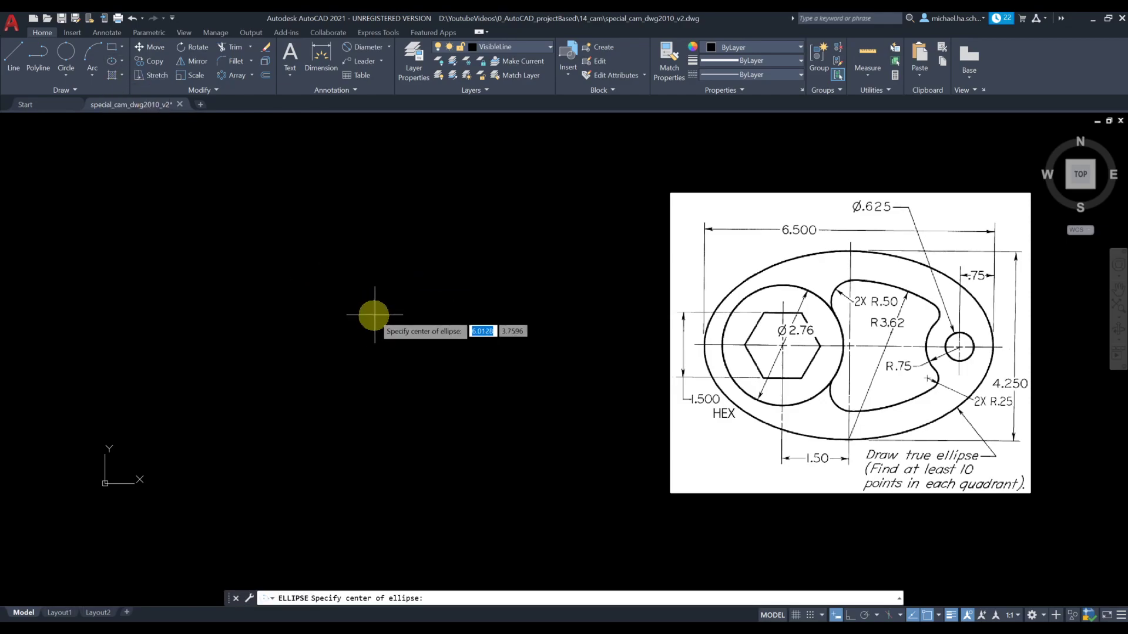
click(342, 346)
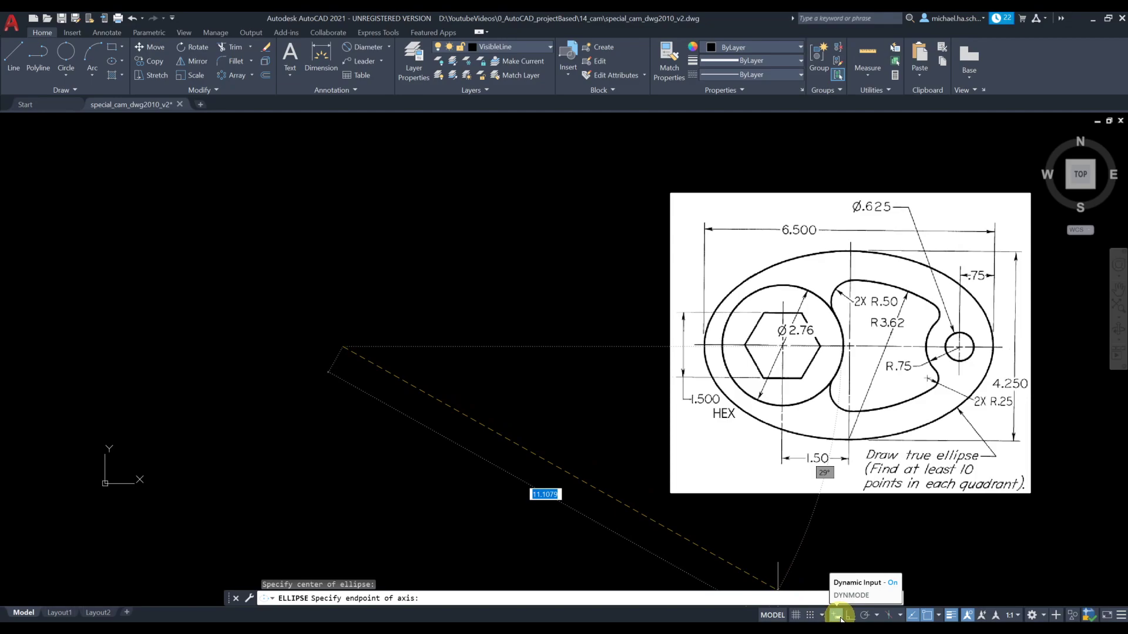
click(1121, 615)
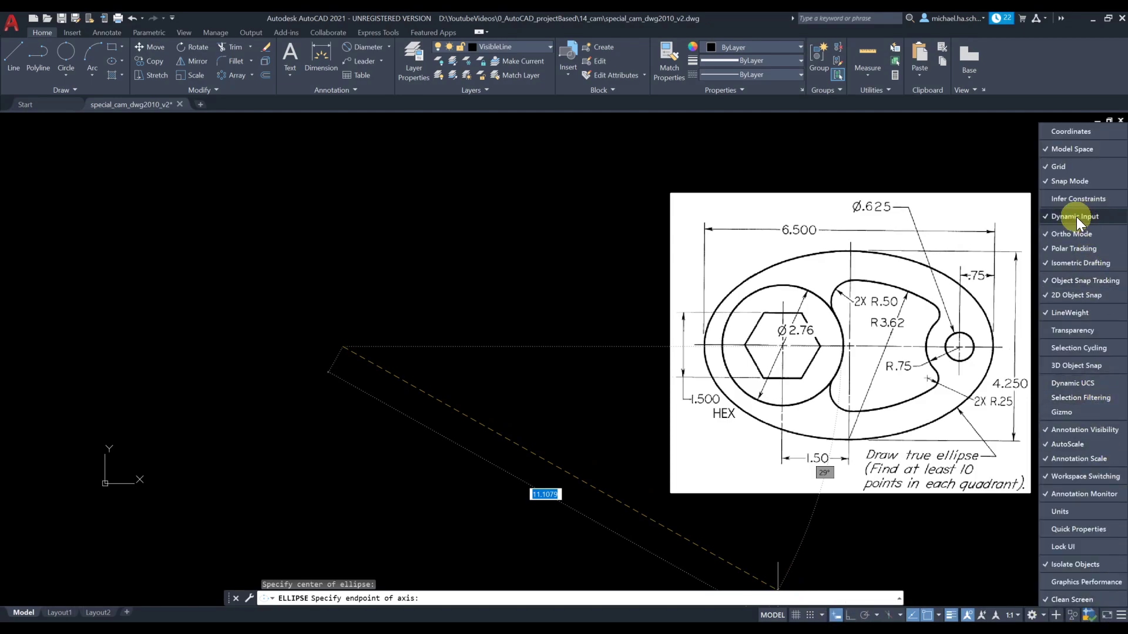
key(Escape)
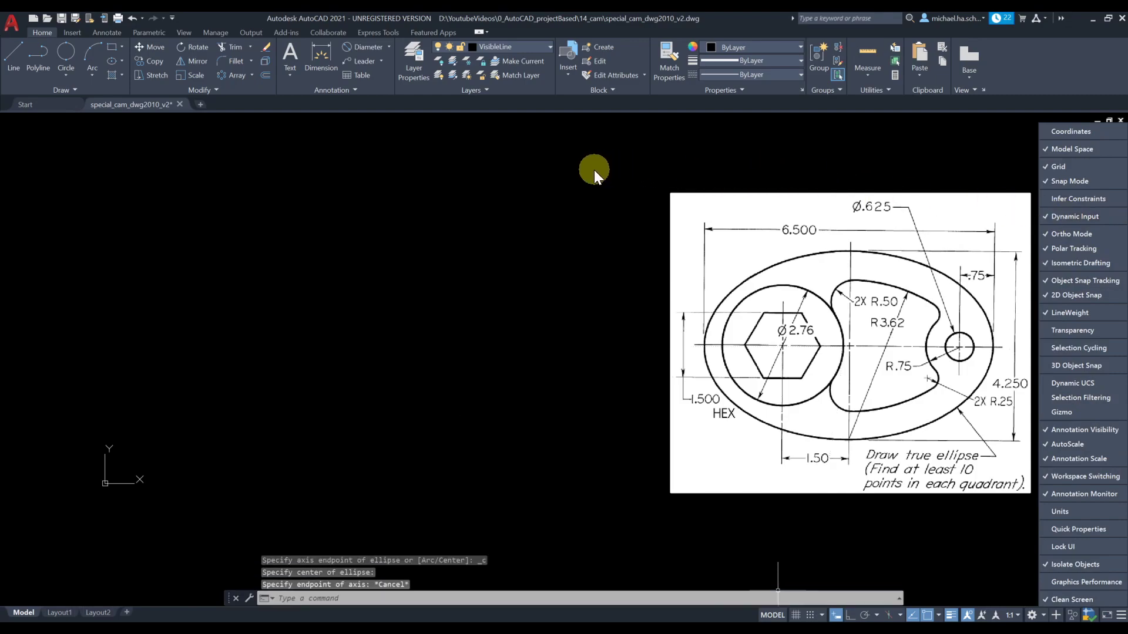
key(Escape)
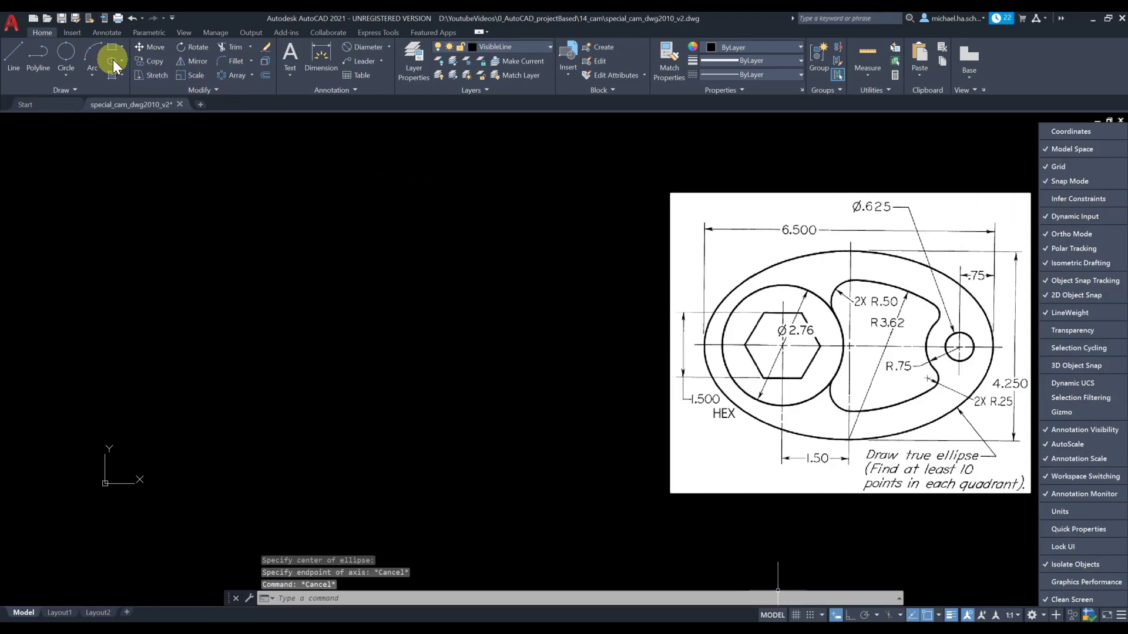
click(196, 189)
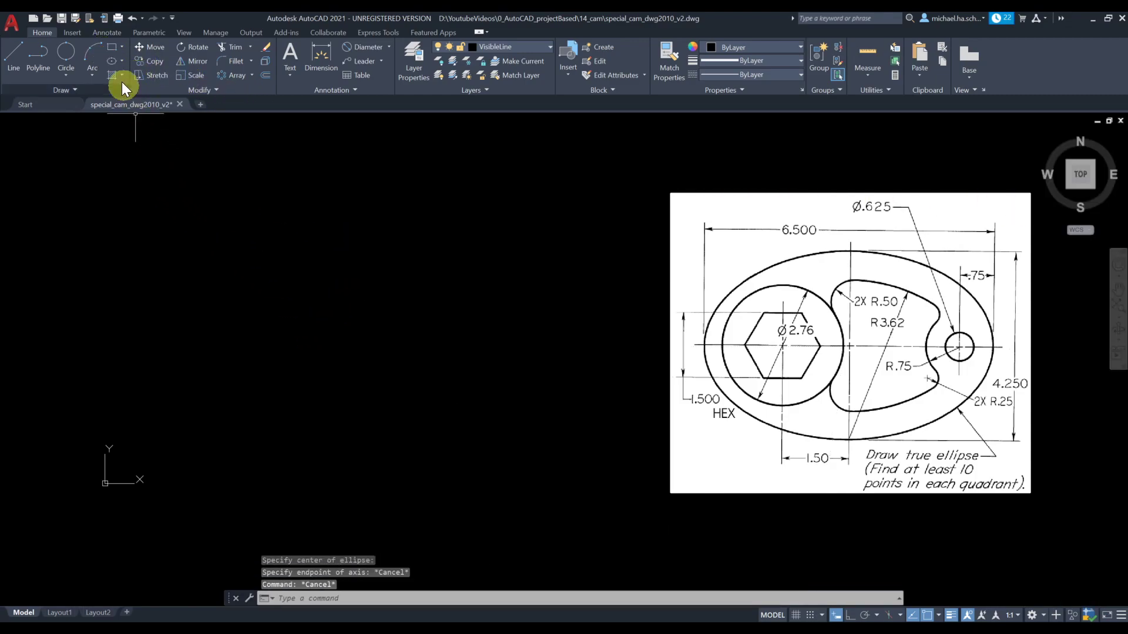
click(112, 60)
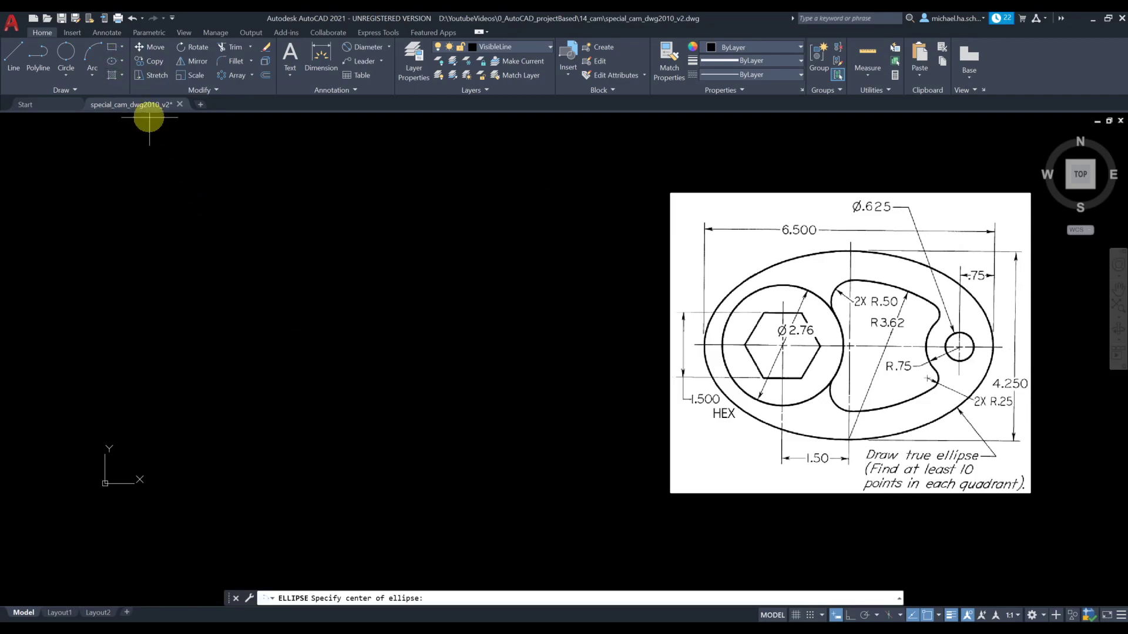
click(346, 366)
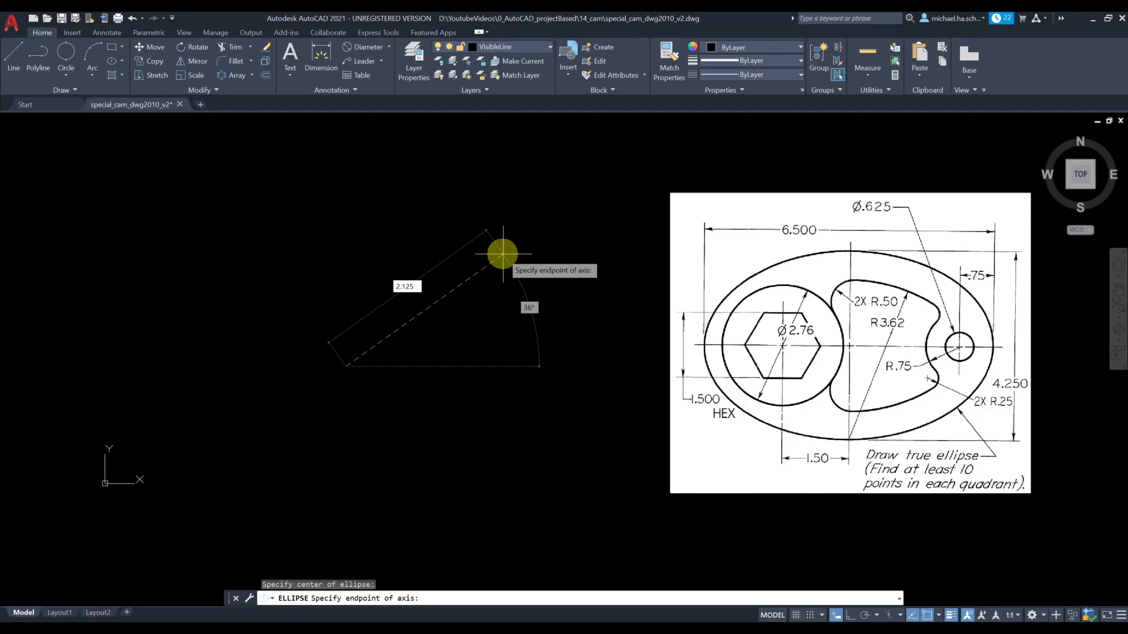
key(Tab)
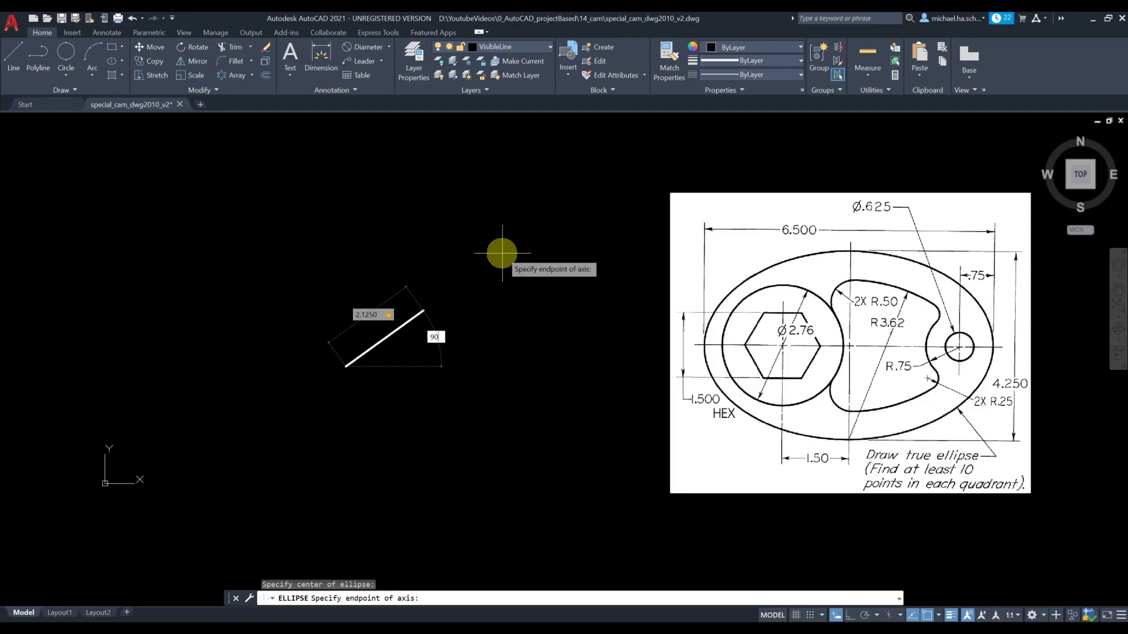
key(Return)
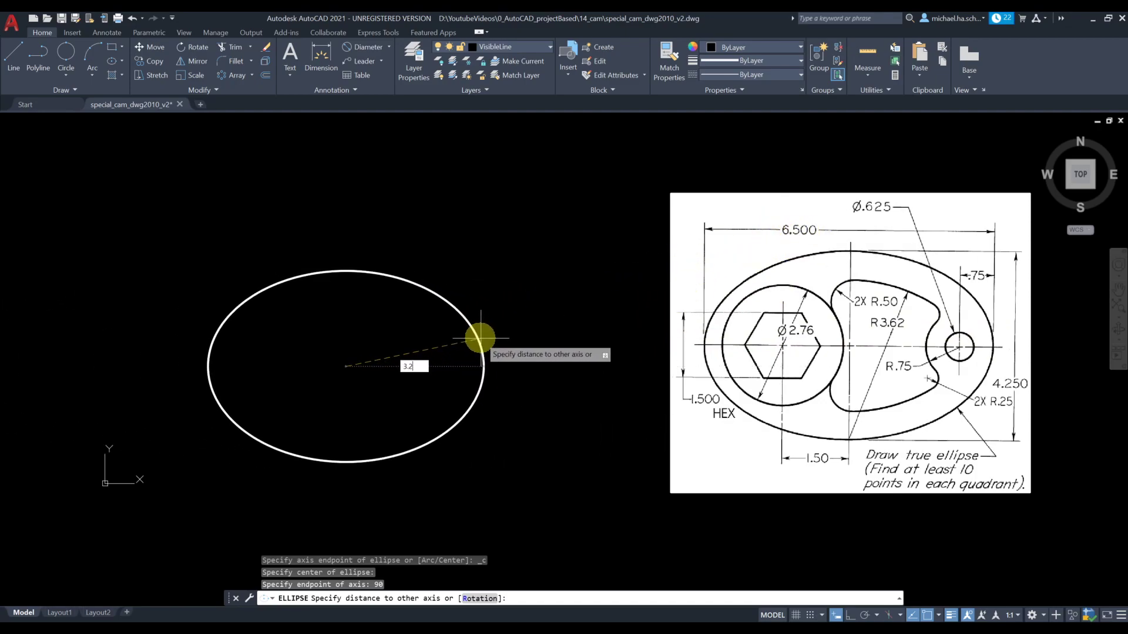
key(Return)
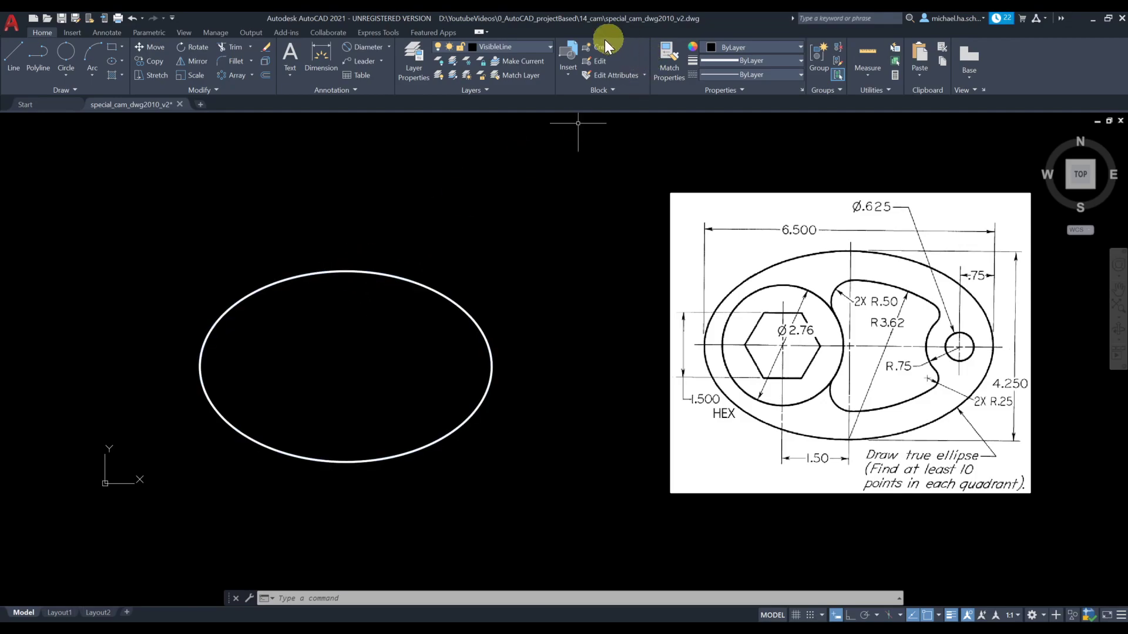
Make ViewPort the current layer and review all 8 layers in Layer Properties Manager.
click(523, 46)
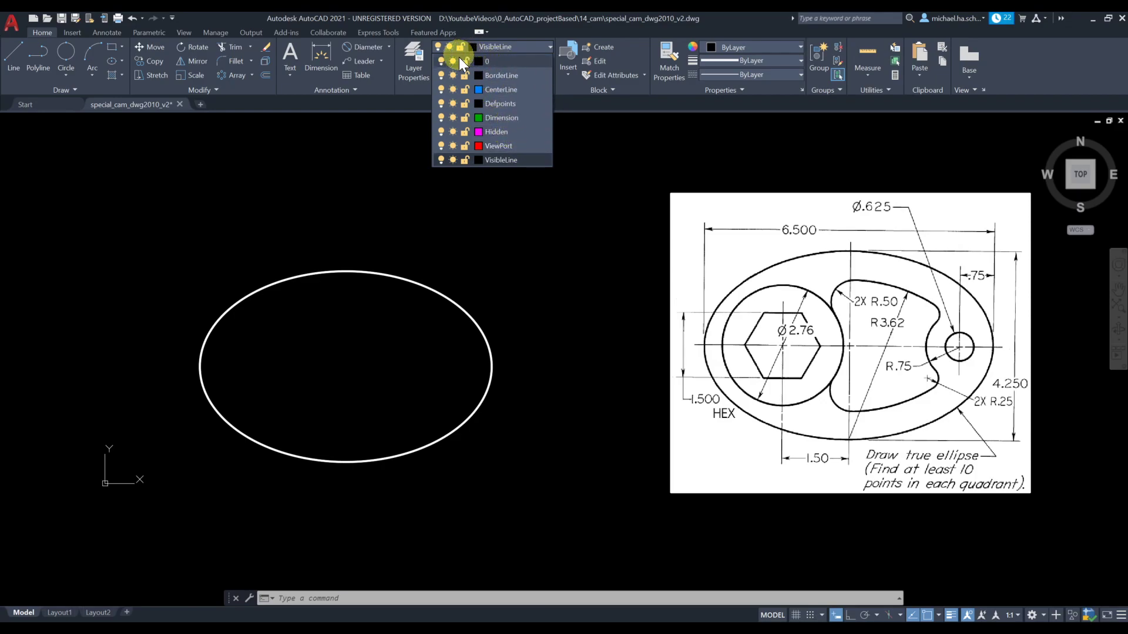
click(510, 147)
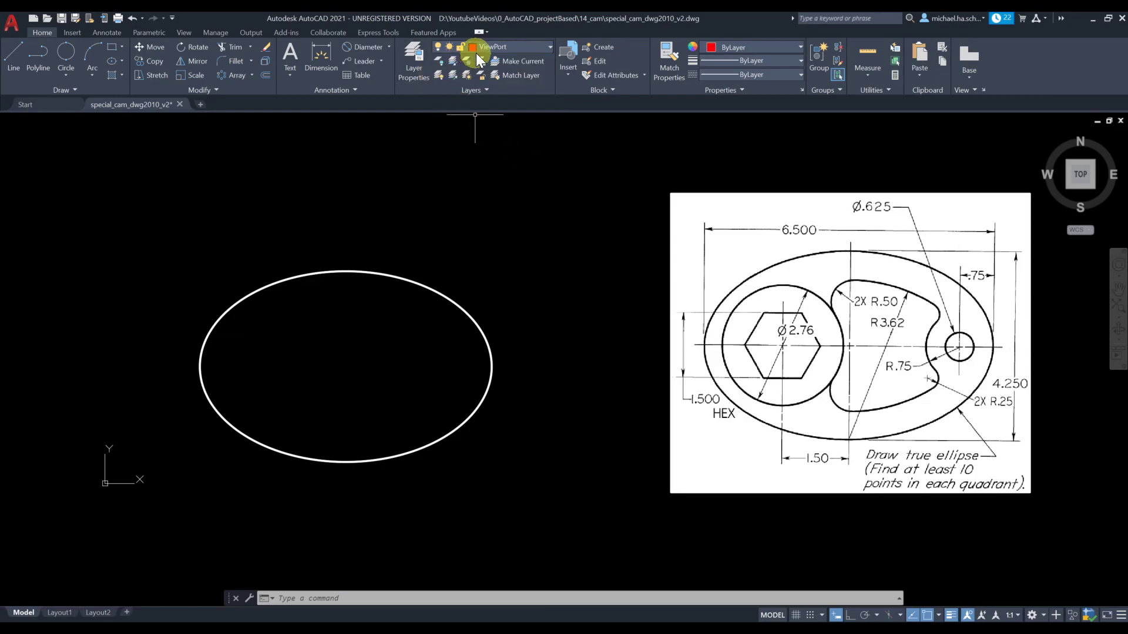
click(424, 66)
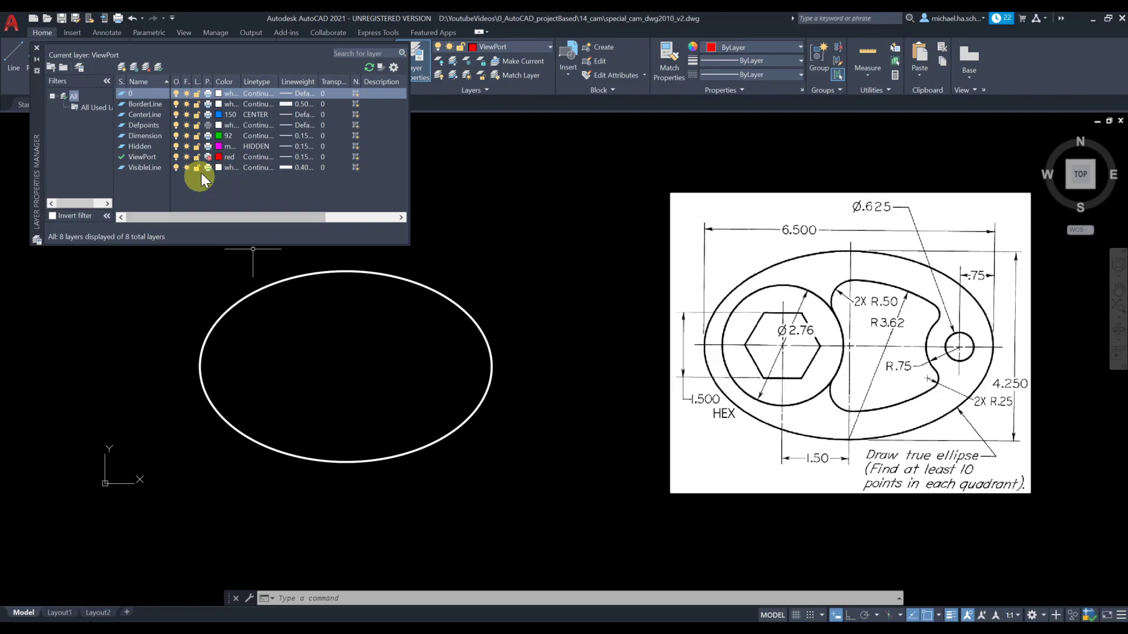
click(37, 47)
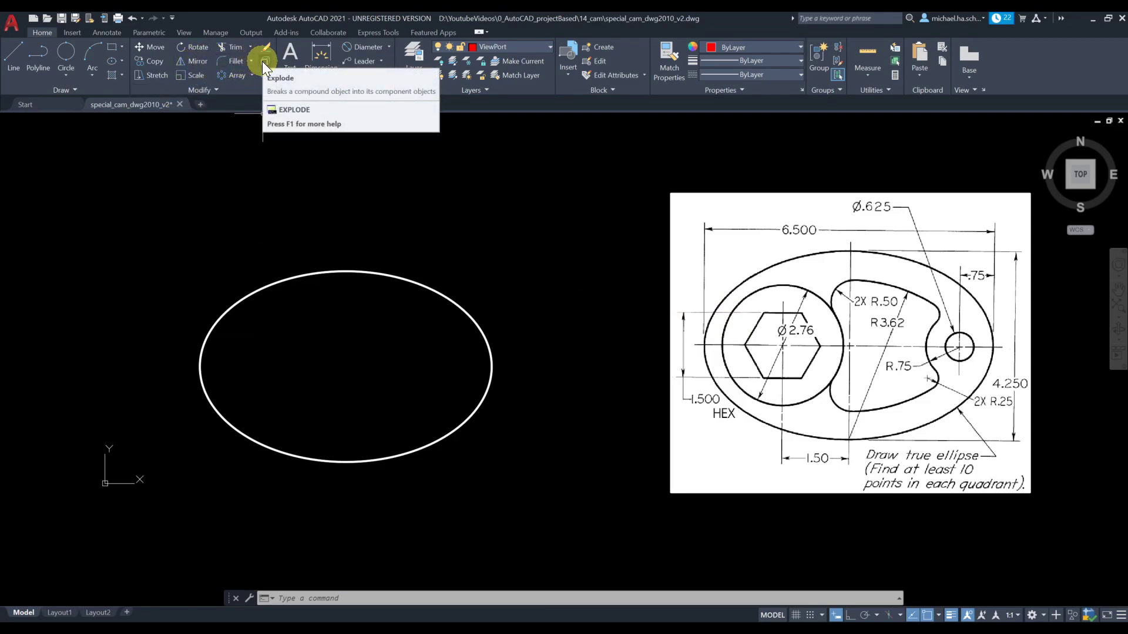
Offset the cam ellipse 0.125 outward to create a second, outer ellipse.
click(264, 71)
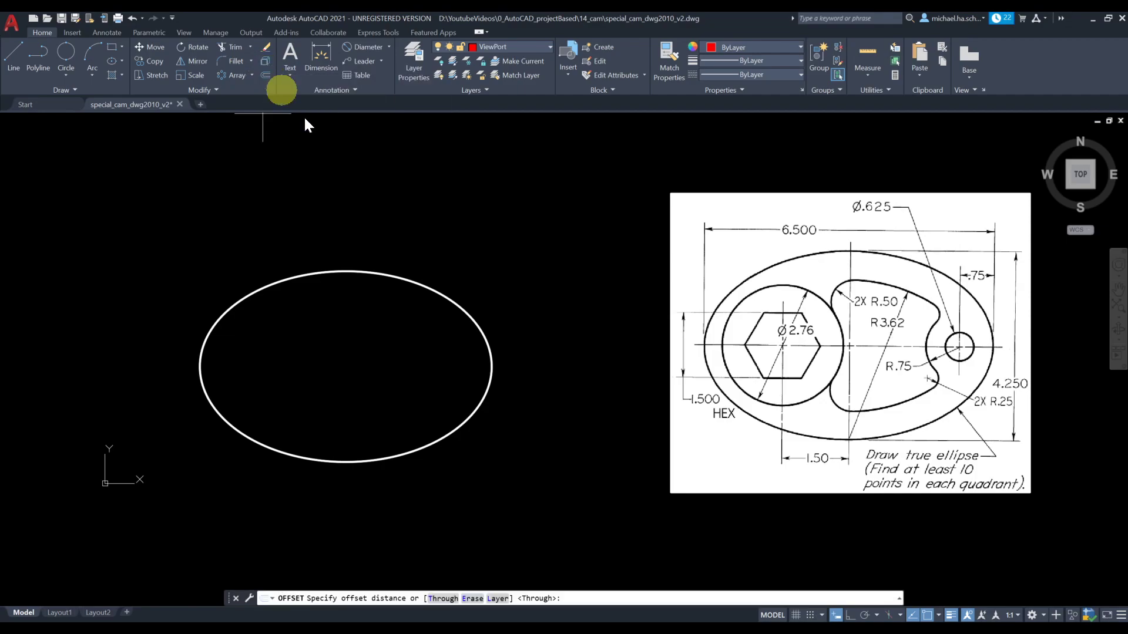
drag(561, 593, 559, 562)
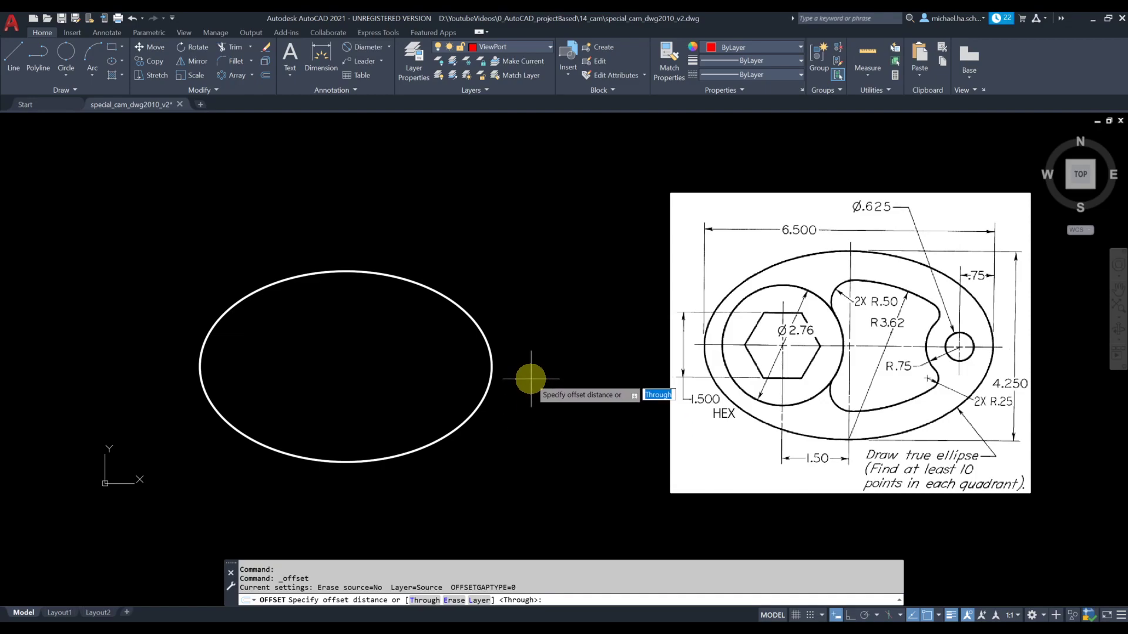
key(Return)
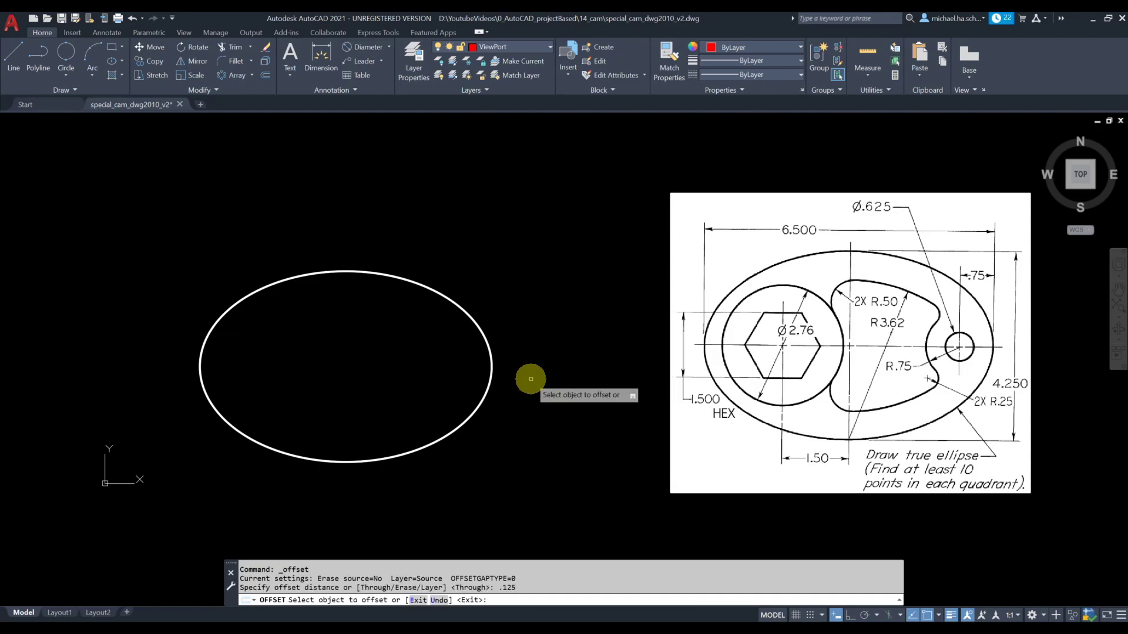
click(452, 301)
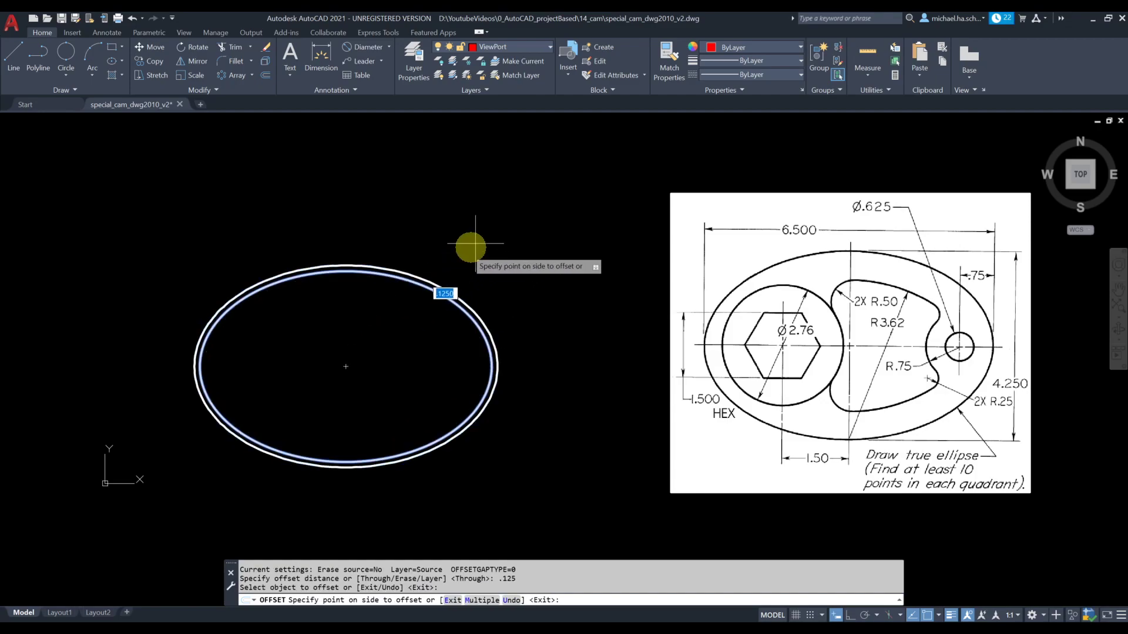
click(532, 208)
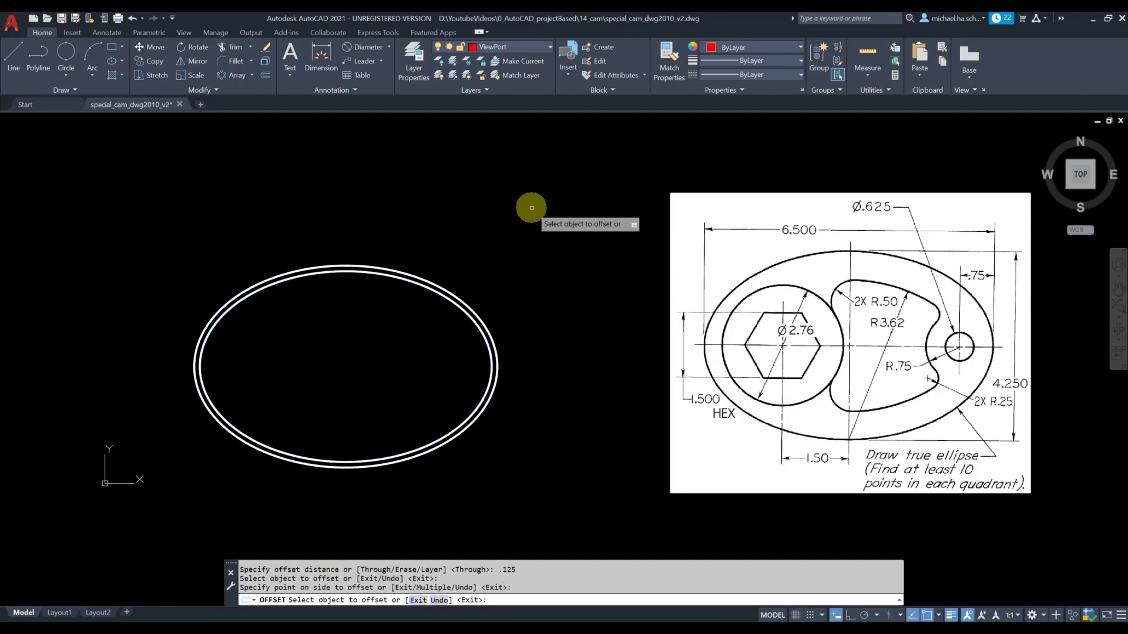
key(Escape)
click(456, 294)
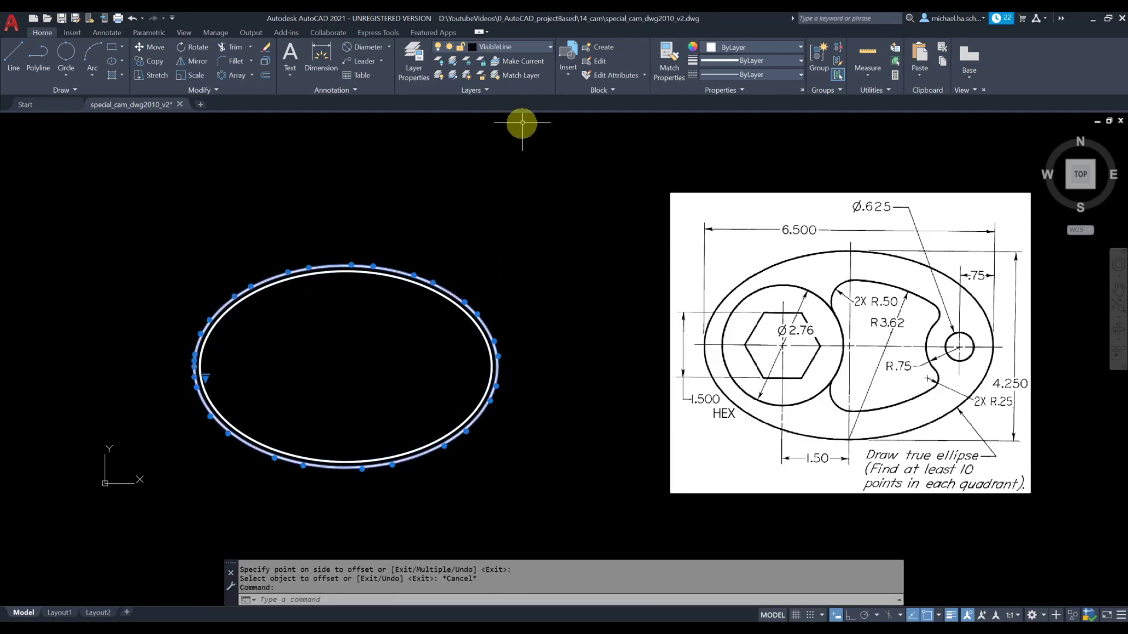
Move the outer offset ellipse onto the red ViewPort layer.
click(531, 48)
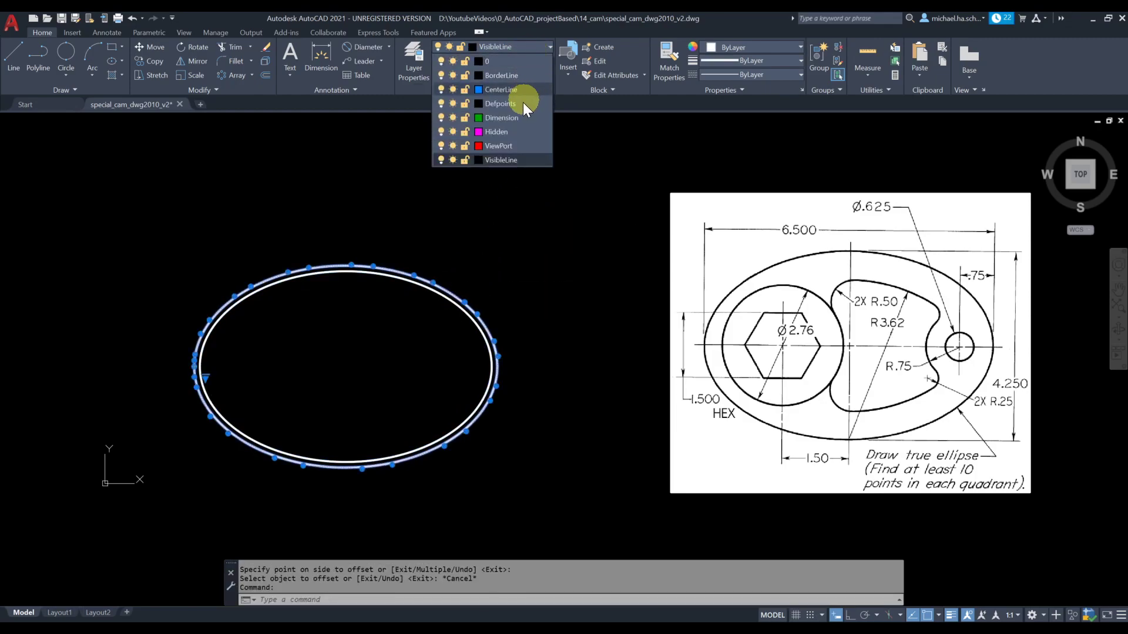
click(515, 146)
key(Escape)
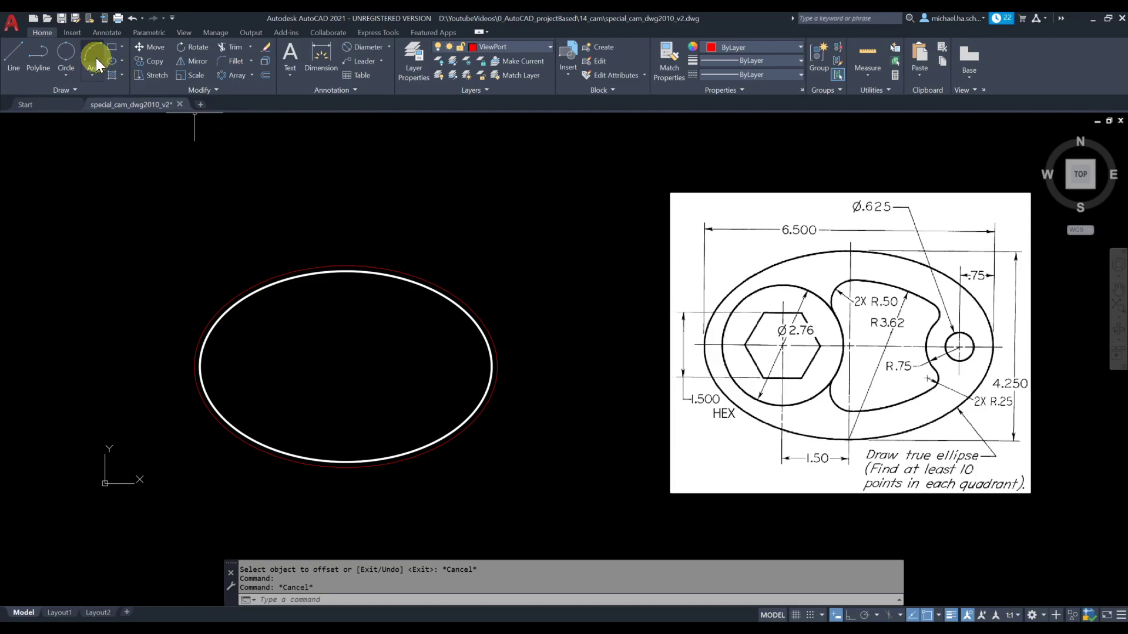
click(12, 62)
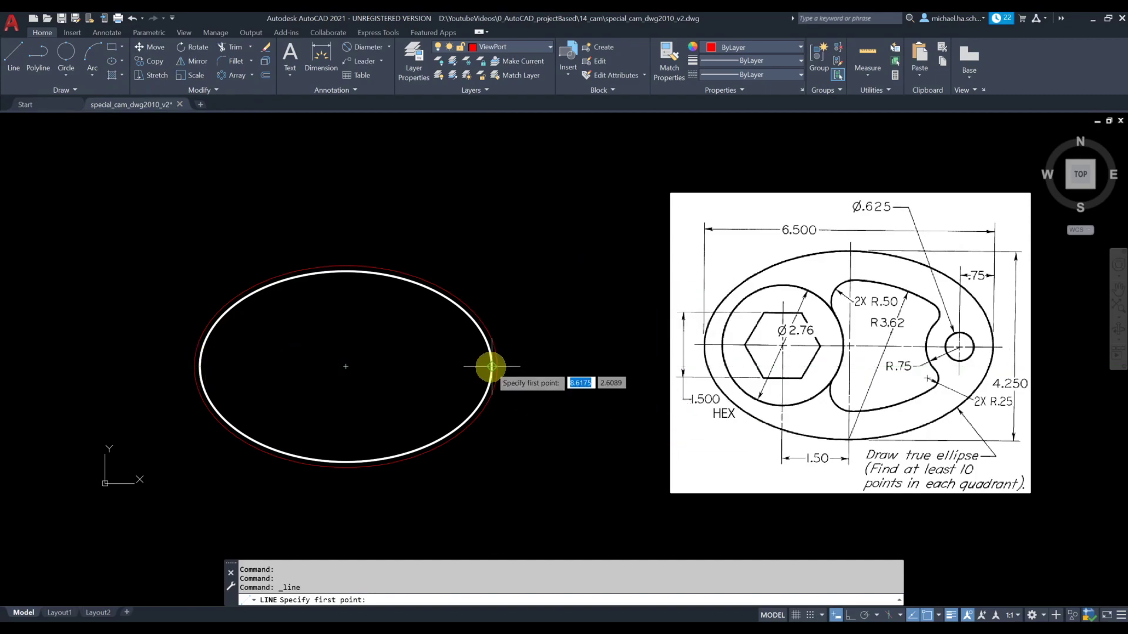
With Quadrant snap on, draw a line from the ellipse's right quadrant to its left quadrant.
key(Escape)
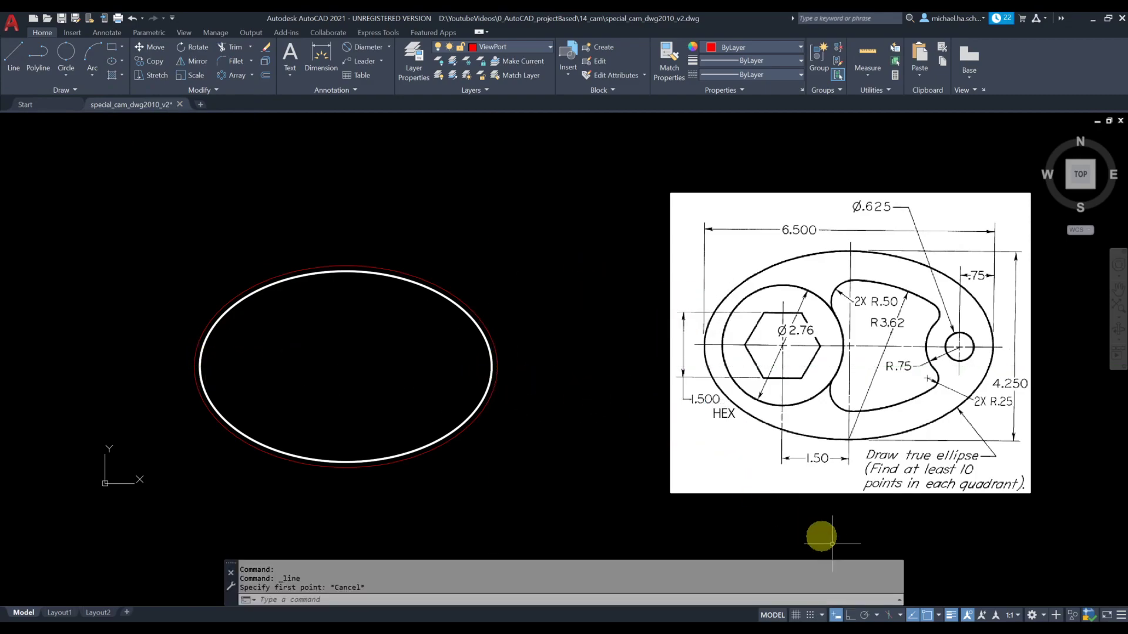
click(940, 615)
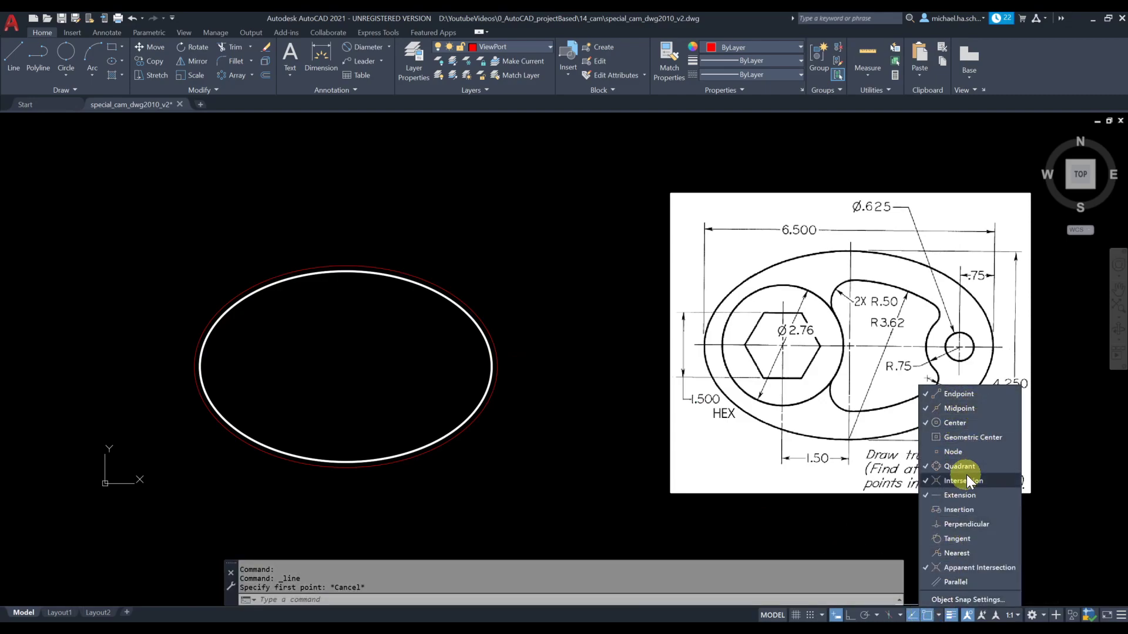
key(Escape)
key(Escape)
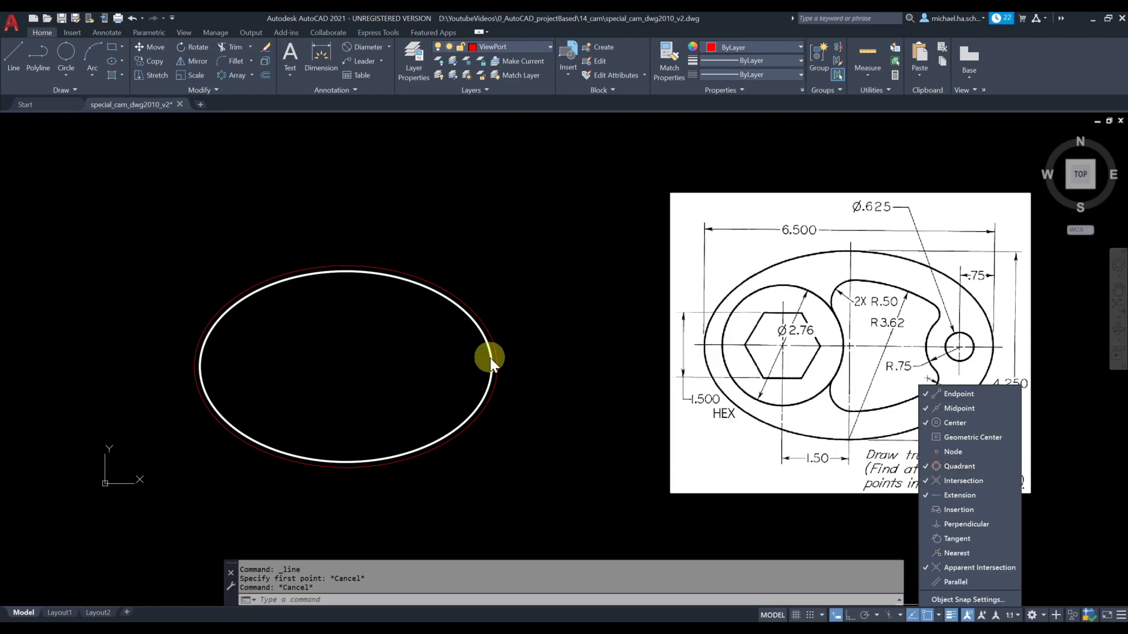
click(574, 355)
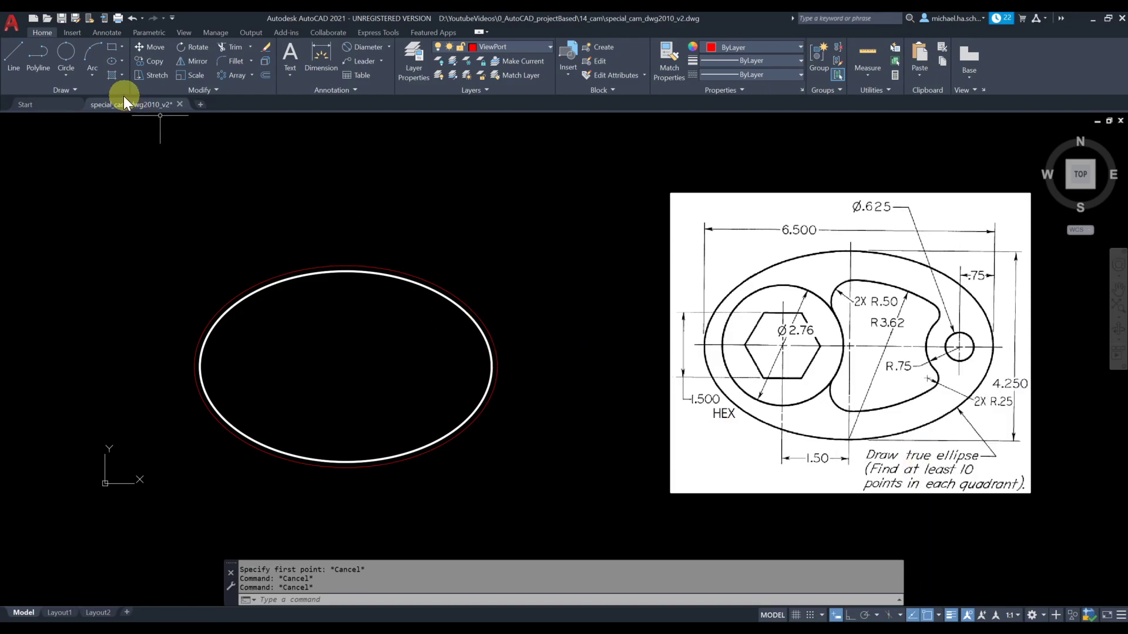
click(493, 364)
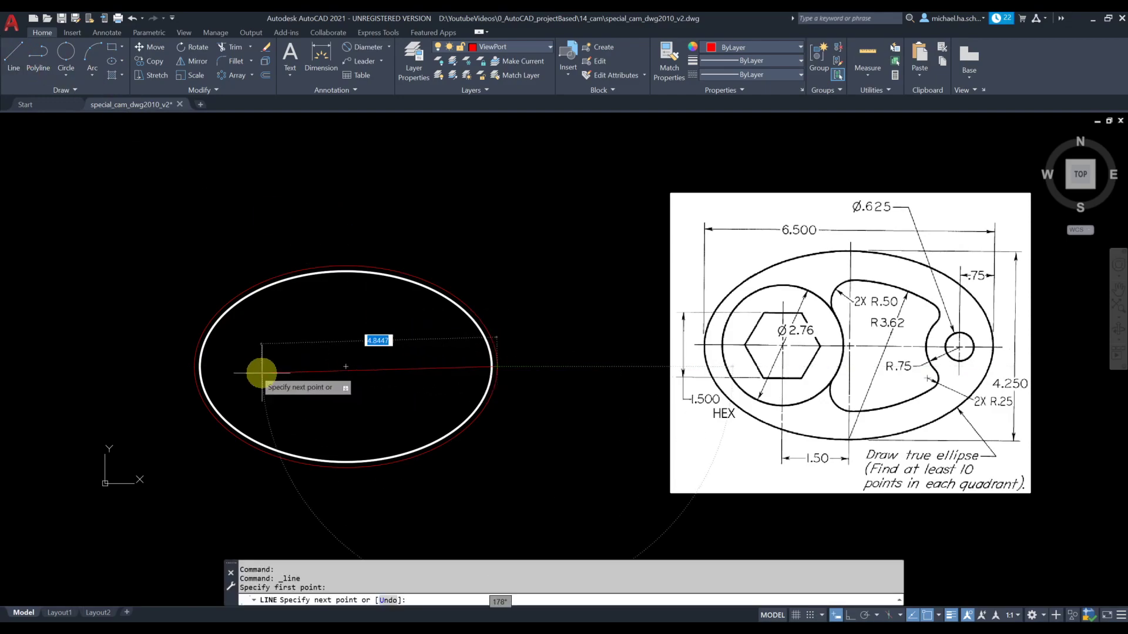
click(199, 365)
key(Escape)
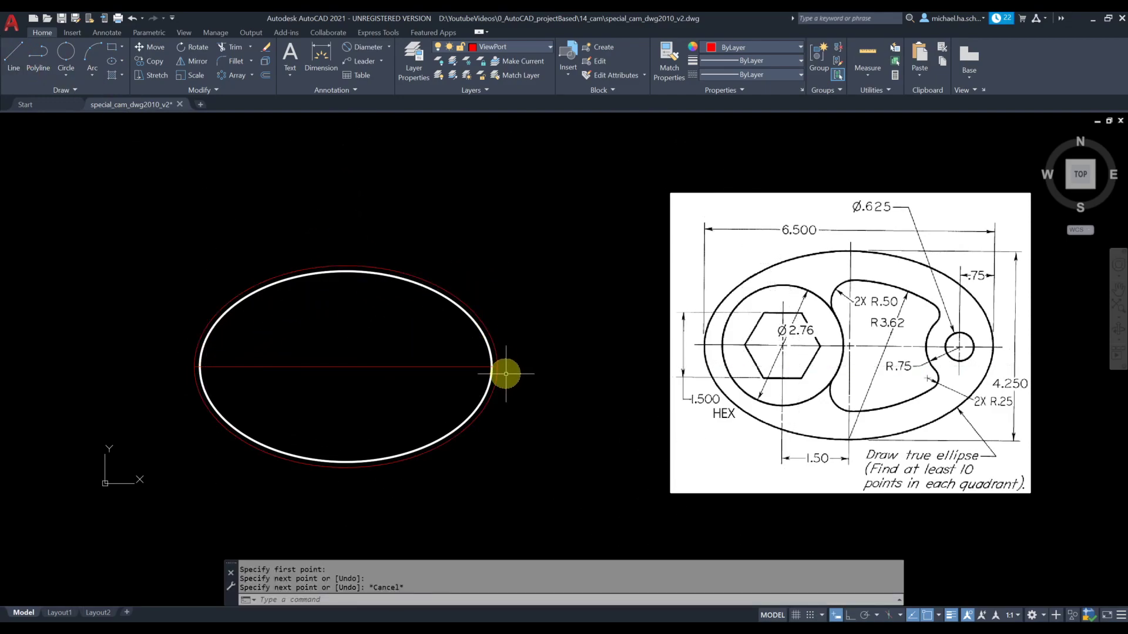
click(66, 75)
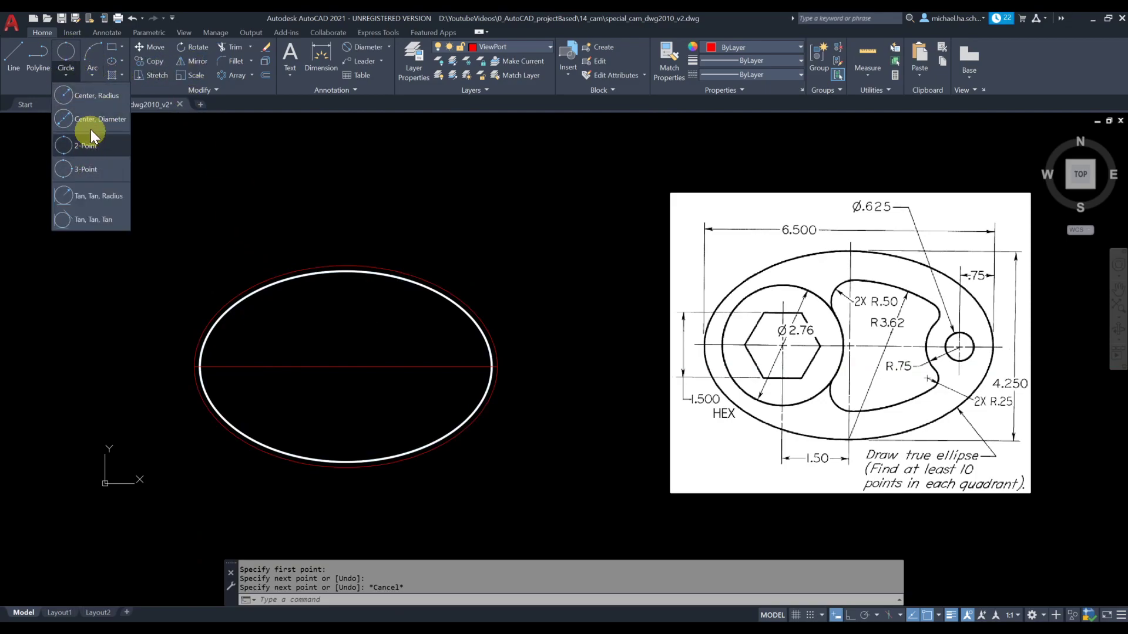
Draw a circle at the ellipse centre reaching its top, then make CenterLine the current layer.
click(79, 97)
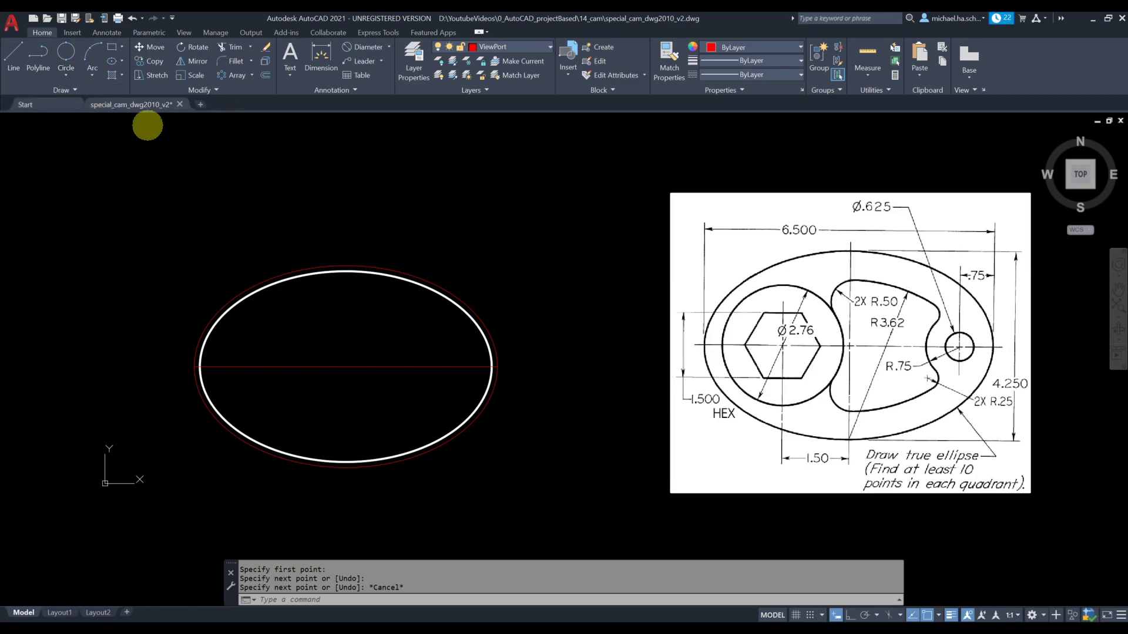
click(346, 367)
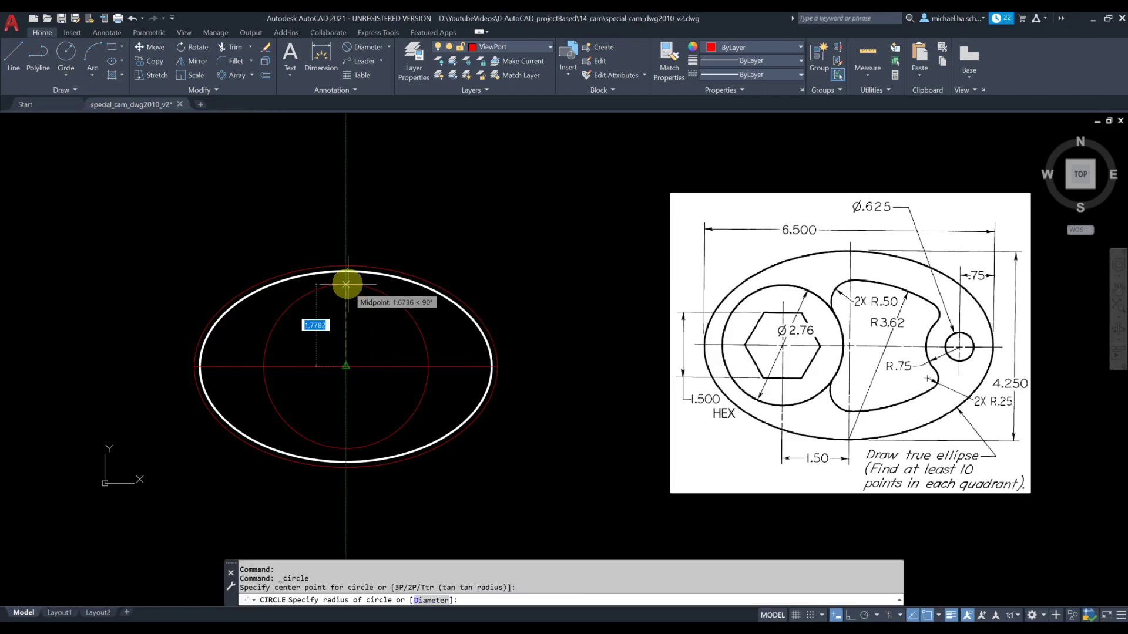
click(346, 269)
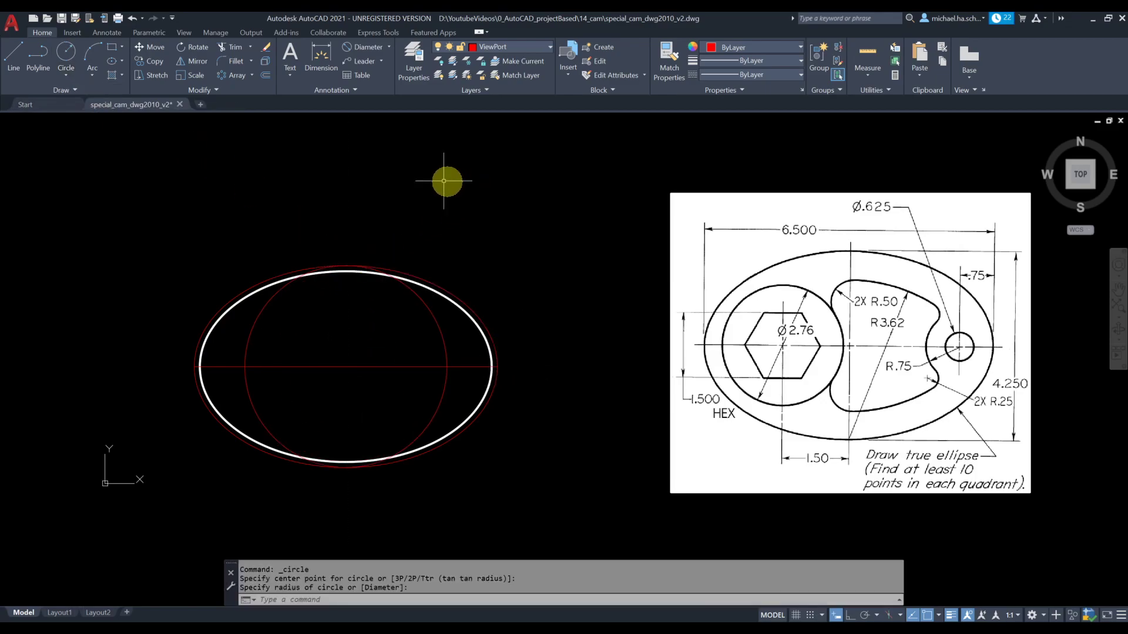
click(516, 48)
click(516, 92)
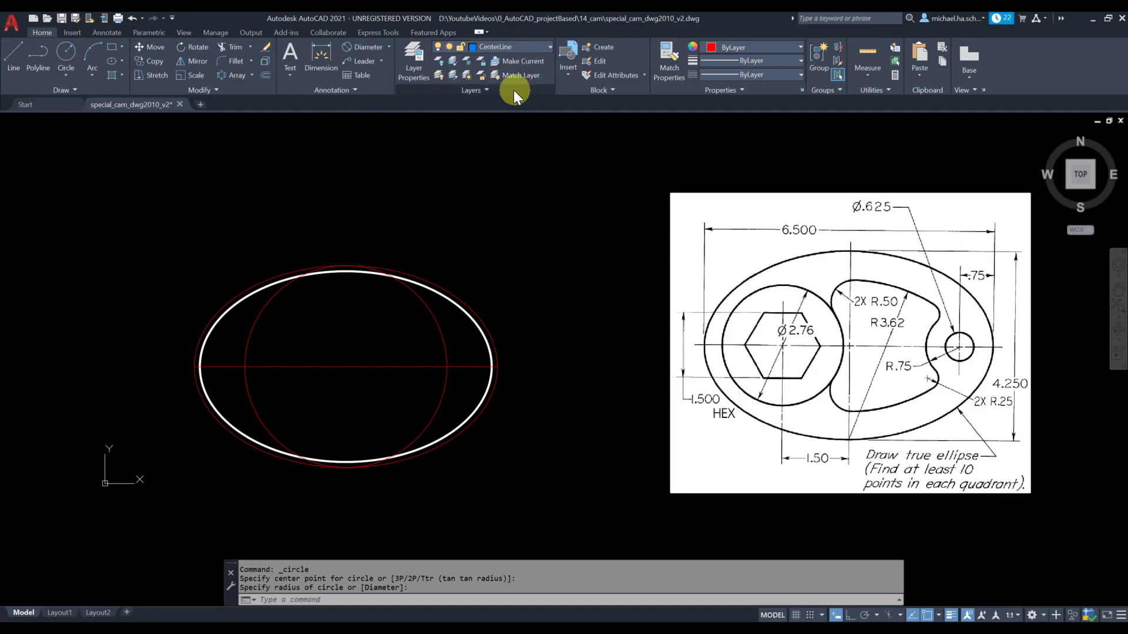
From the Annotate tab, place a center mark on the circle at the ellipse centre.
click(106, 33)
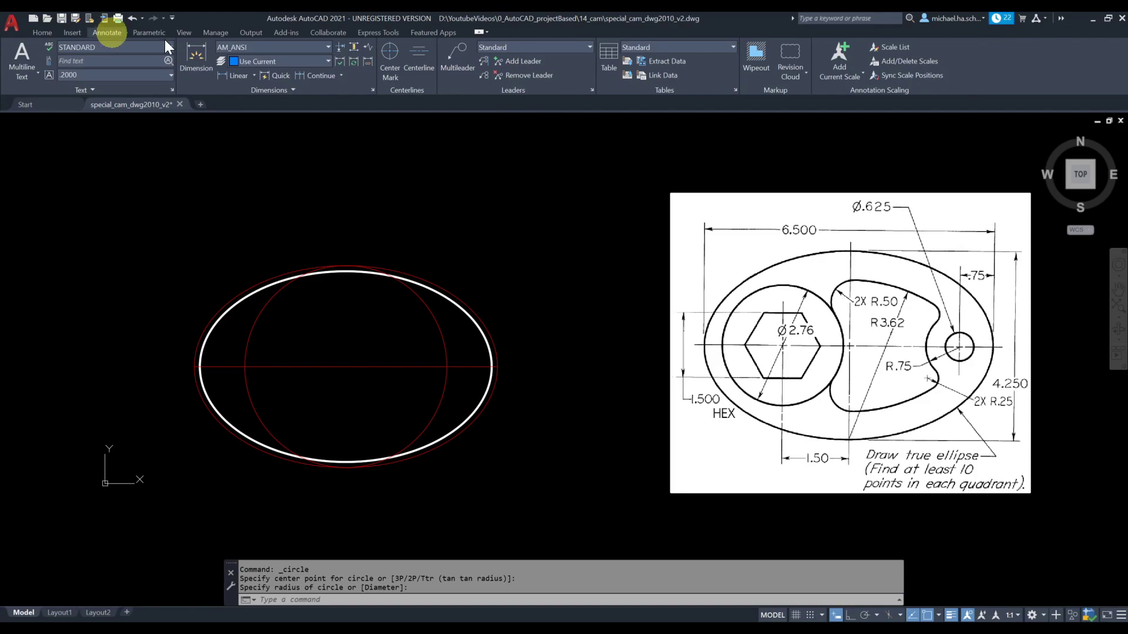
click(390, 64)
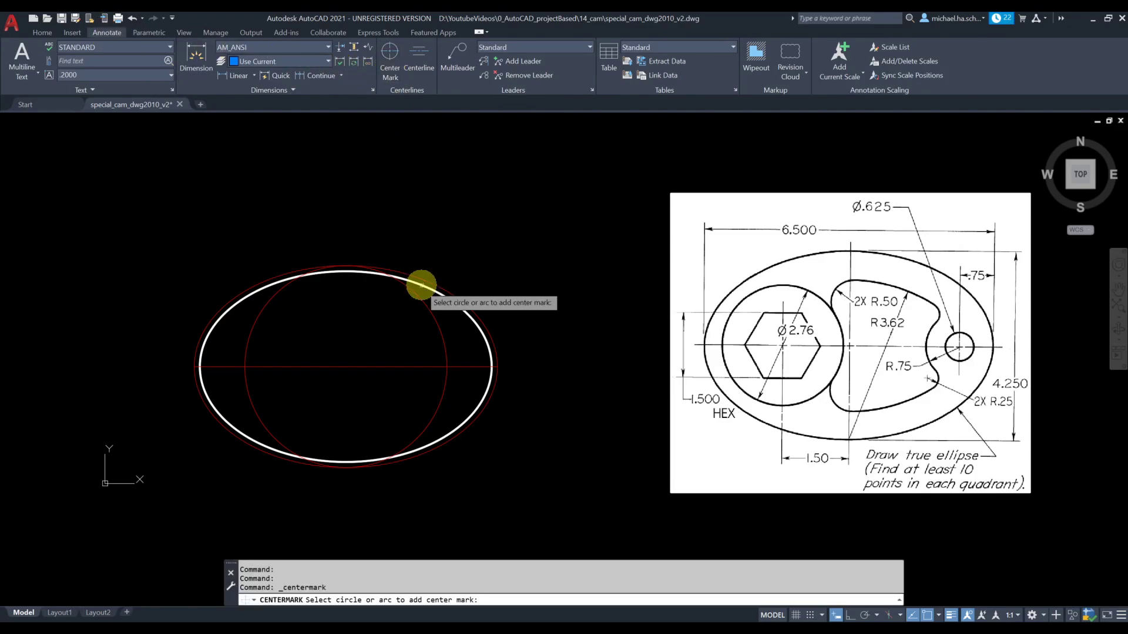
click(421, 300)
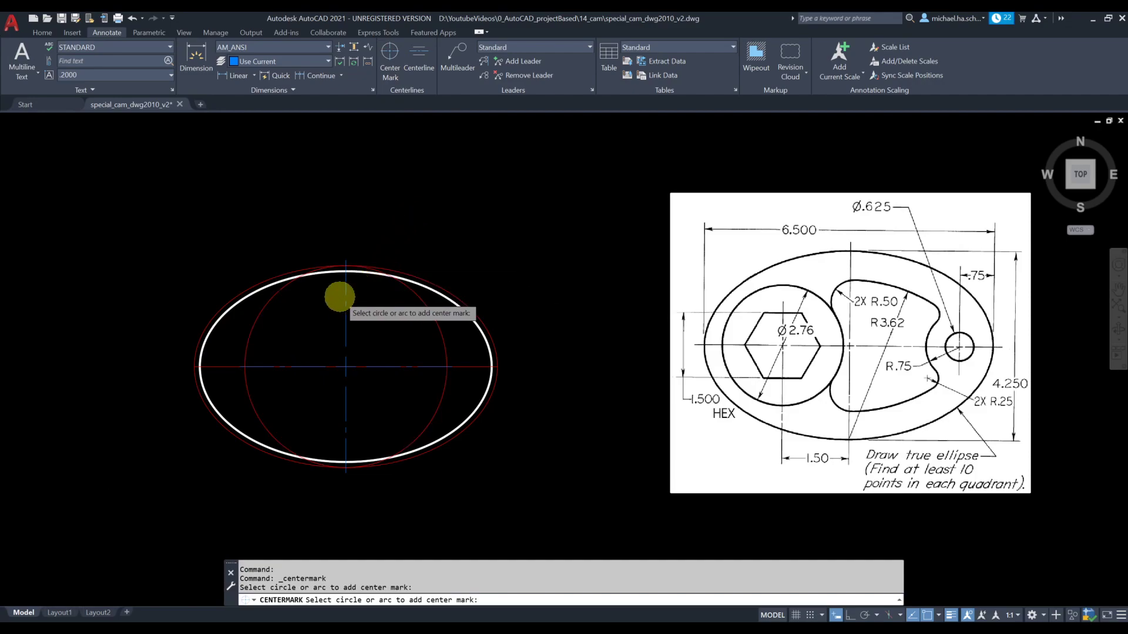
scroll(338, 293, up, 2)
scroll(349, 267, up, 1)
scroll(346, 223, down, 3)
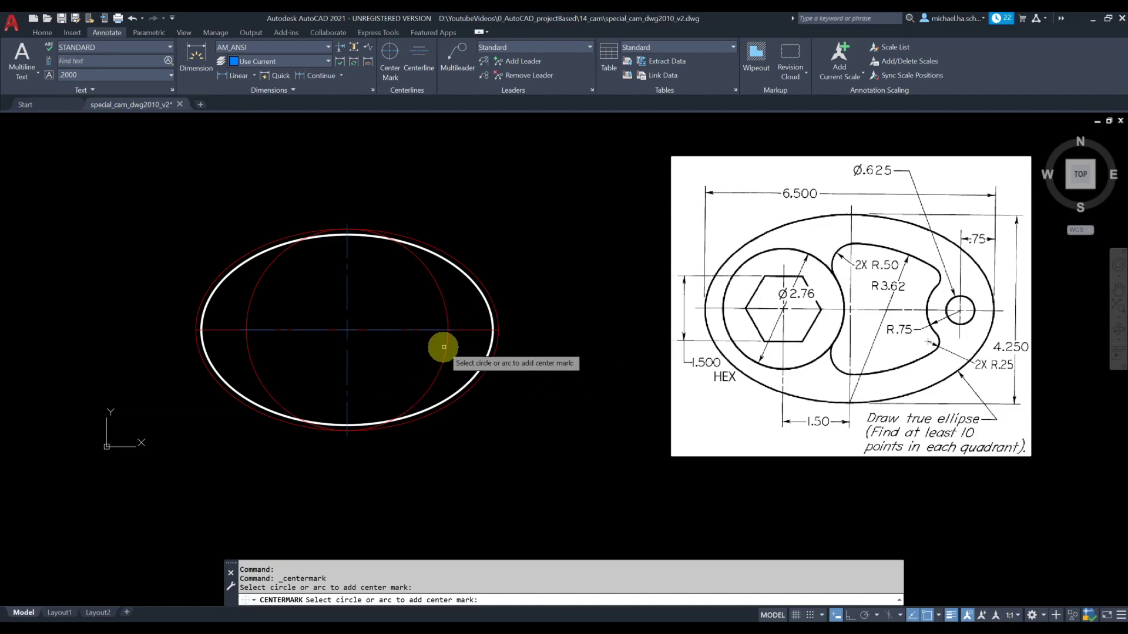
scroll(478, 356, up, 2)
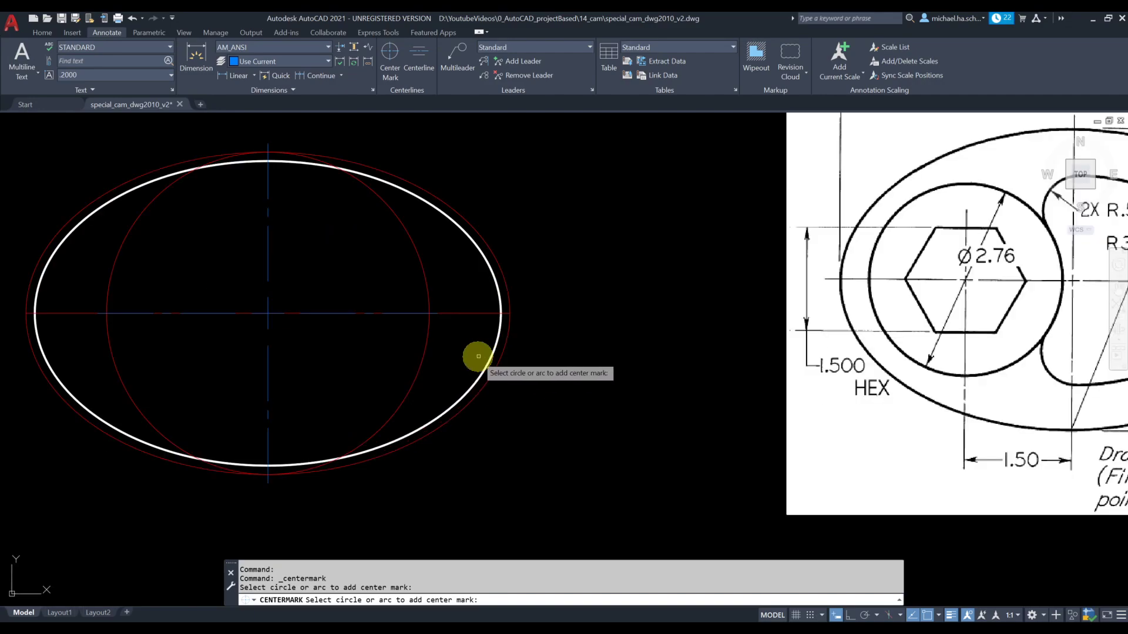
key(Escape)
Select and inspect the horizontal centerline and the center mark arms.
click(453, 313)
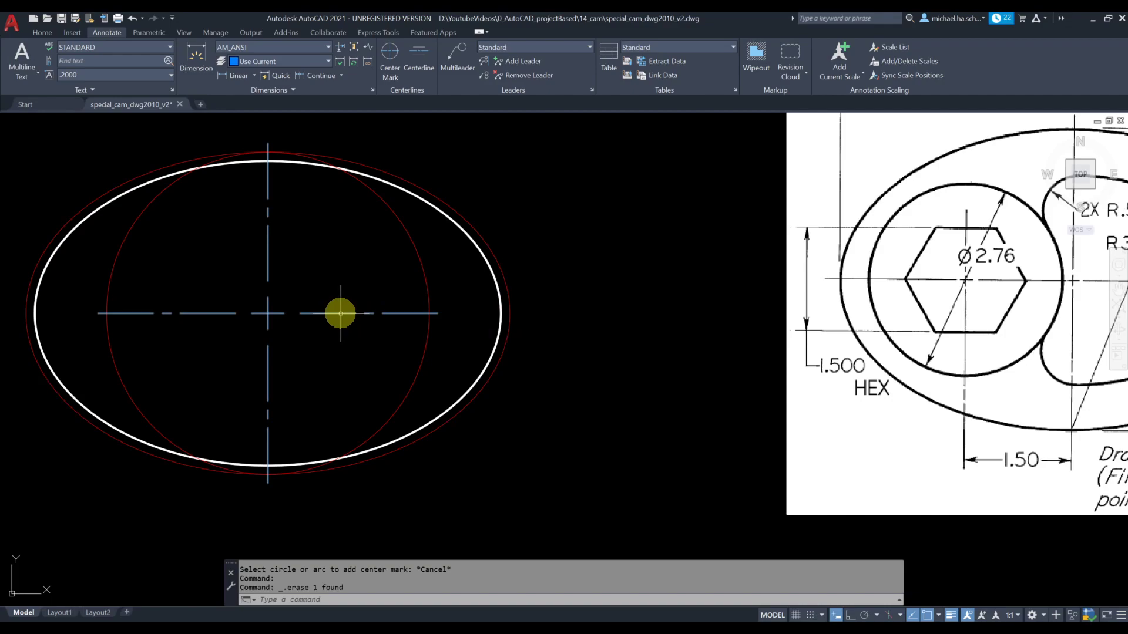
click(268, 236)
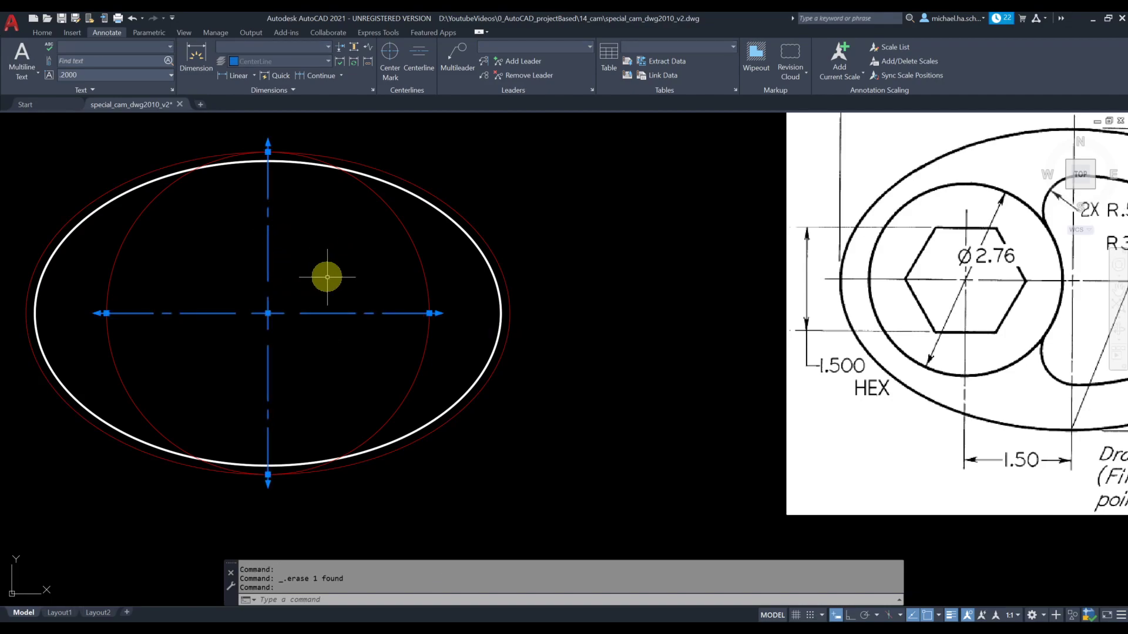
key(Escape)
click(268, 244)
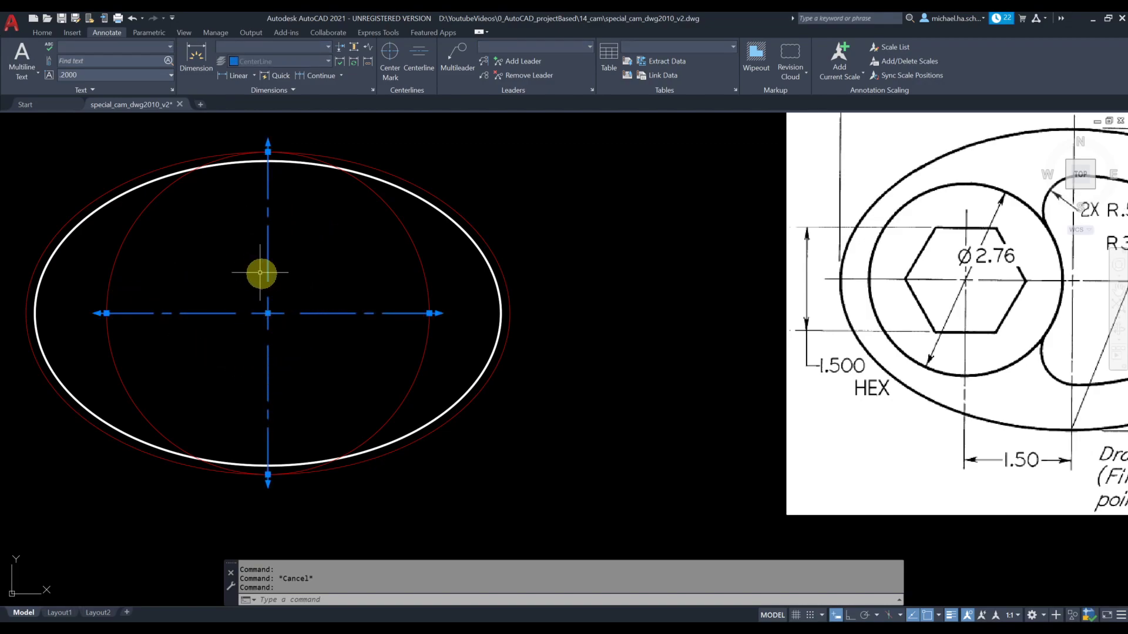
click(267, 256)
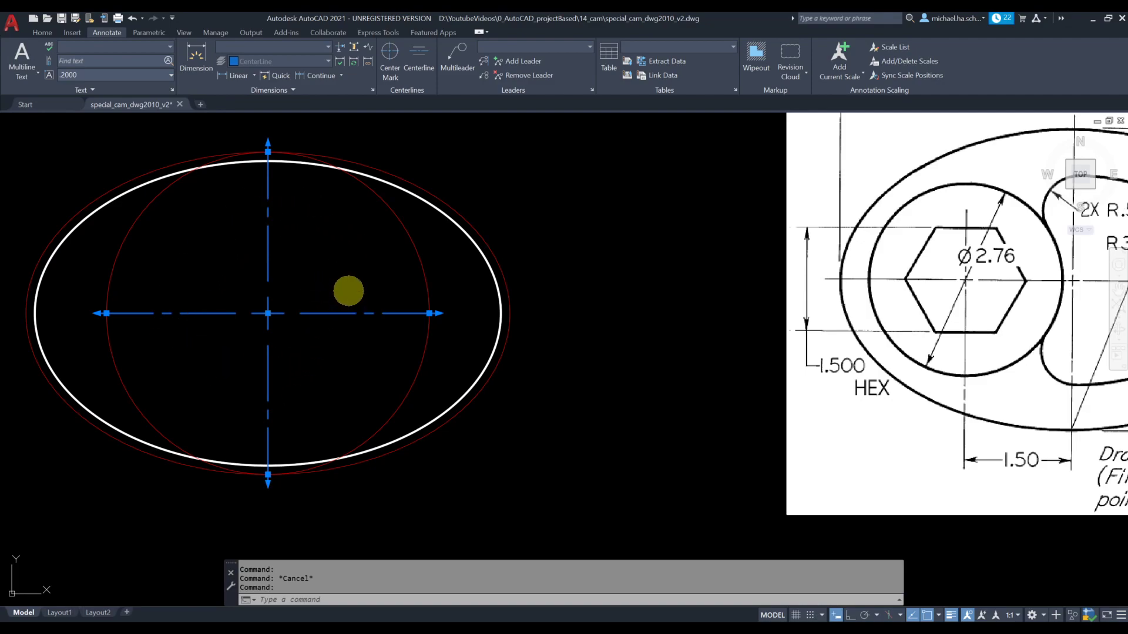
key(Escape)
click(54, 35)
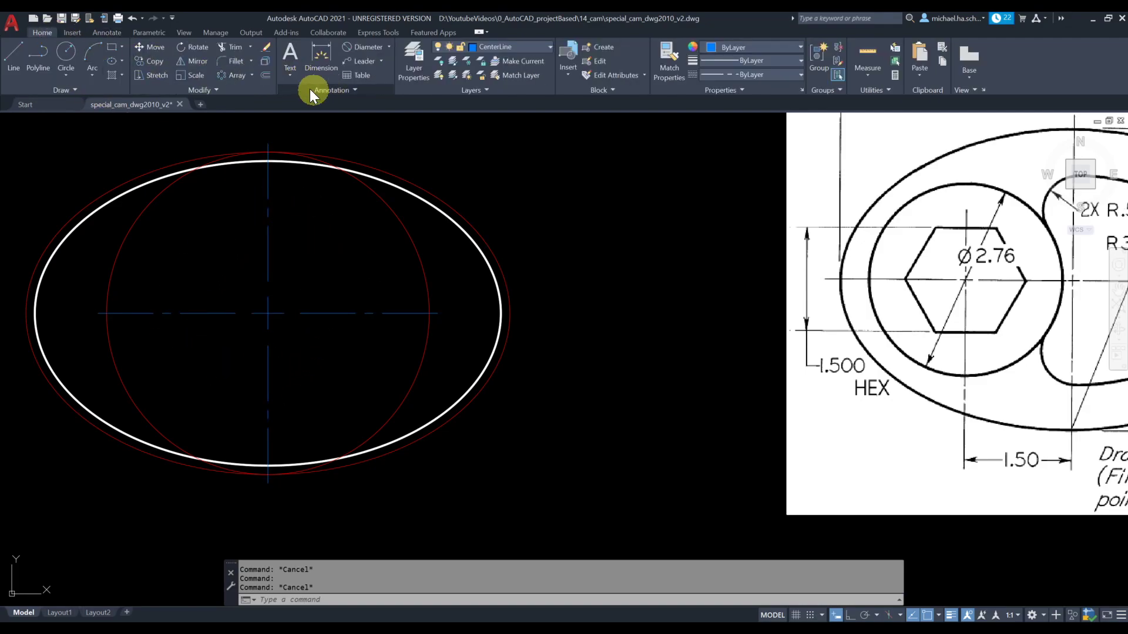
Explode the center mark, then check the resulting right centerline segment.
click(265, 61)
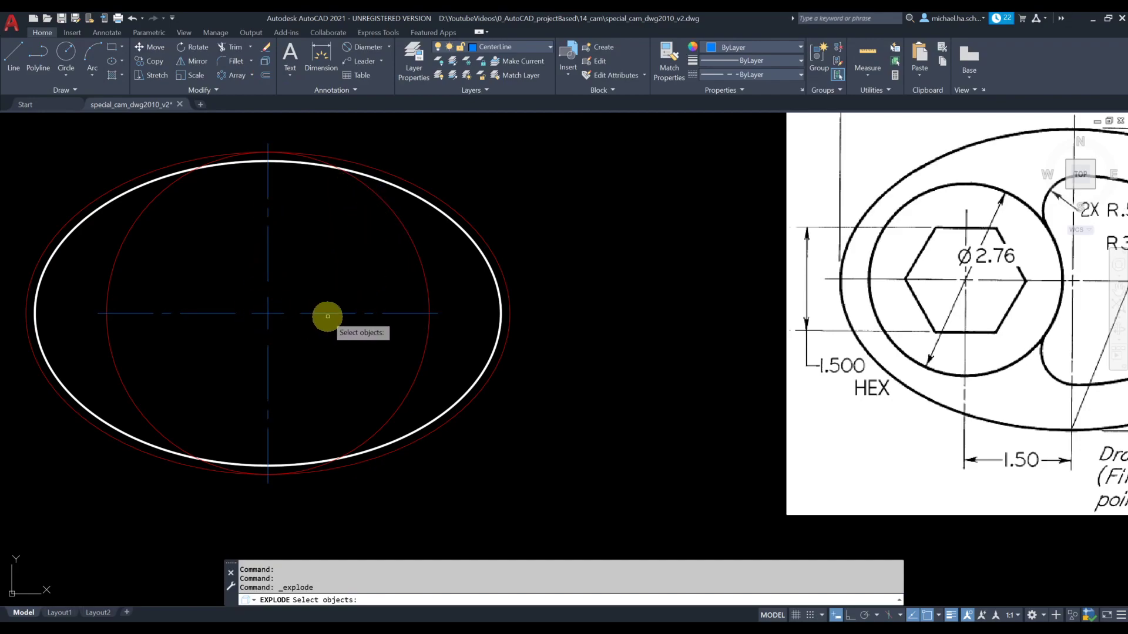
click(309, 314)
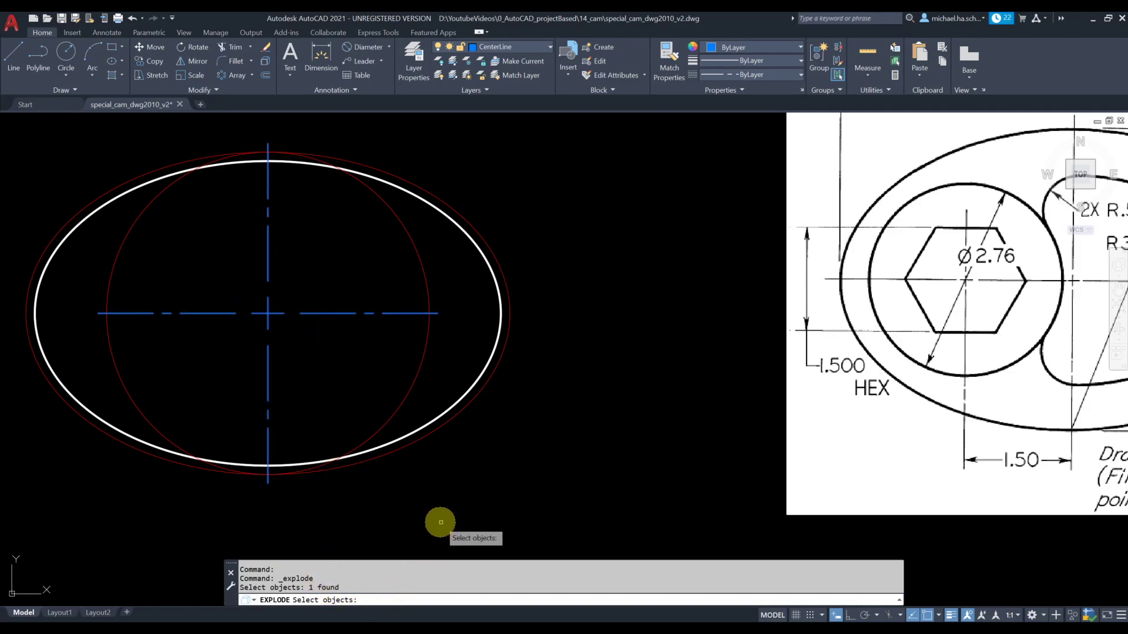
key(Return)
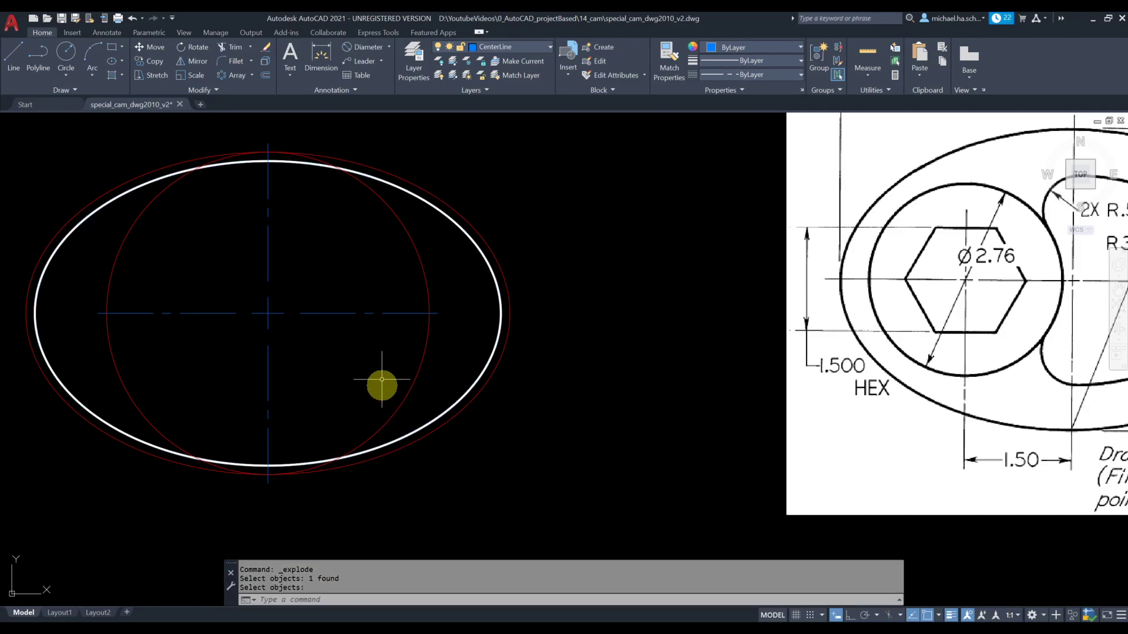
click(315, 312)
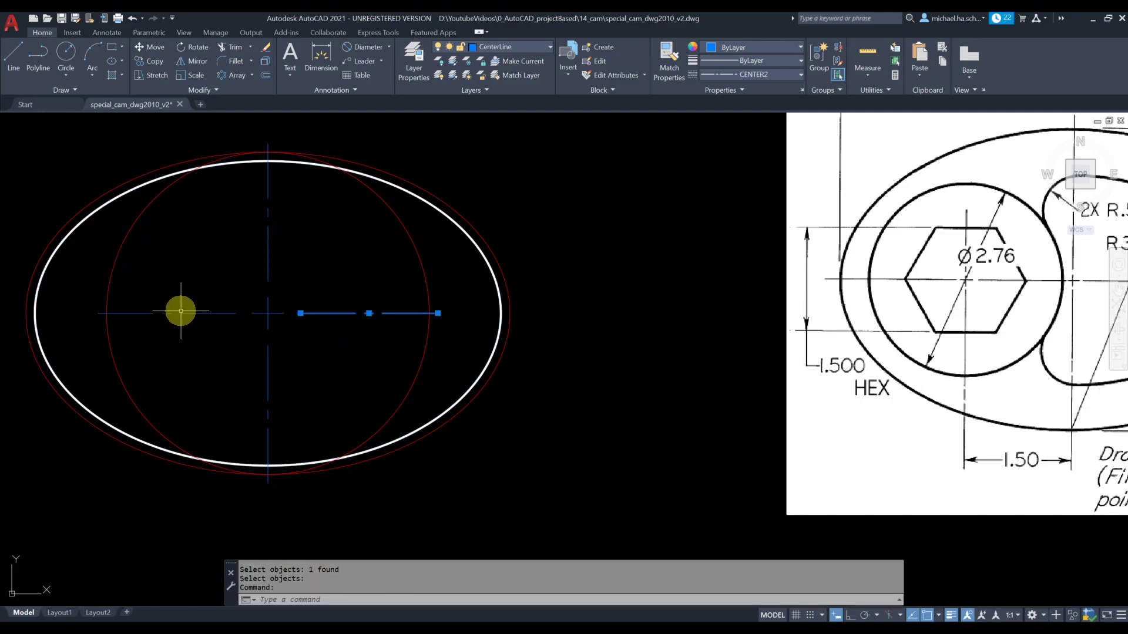
key(Escape)
click(431, 313)
key(Escape)
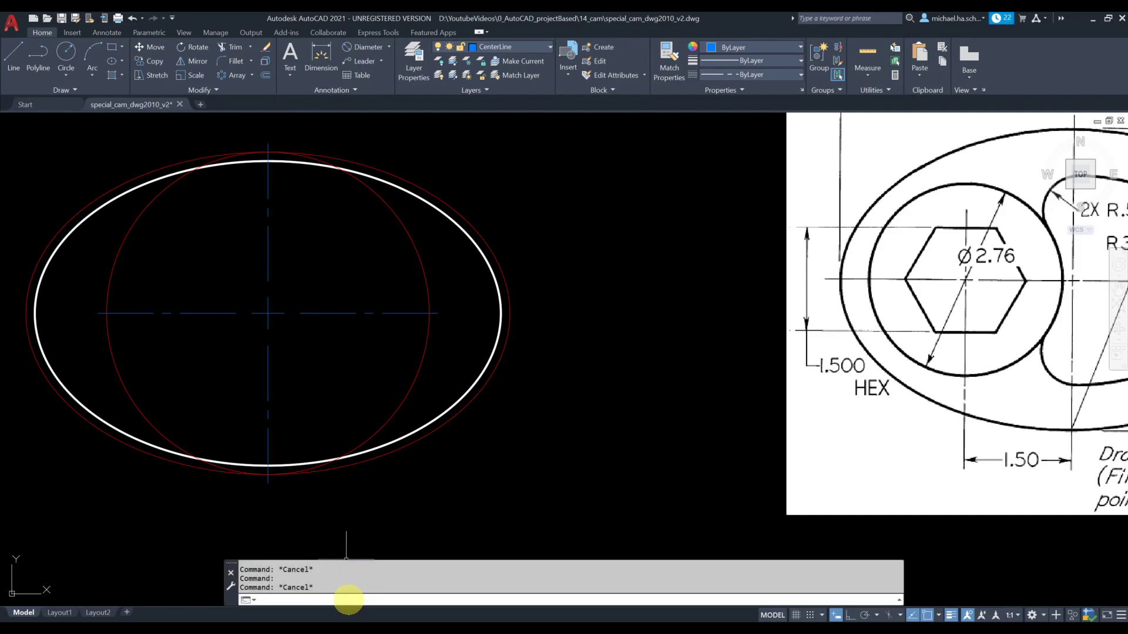
Use EXTEND to lengthen the horizontal centerline arms out to the outer offset ellipse.
text(tend)
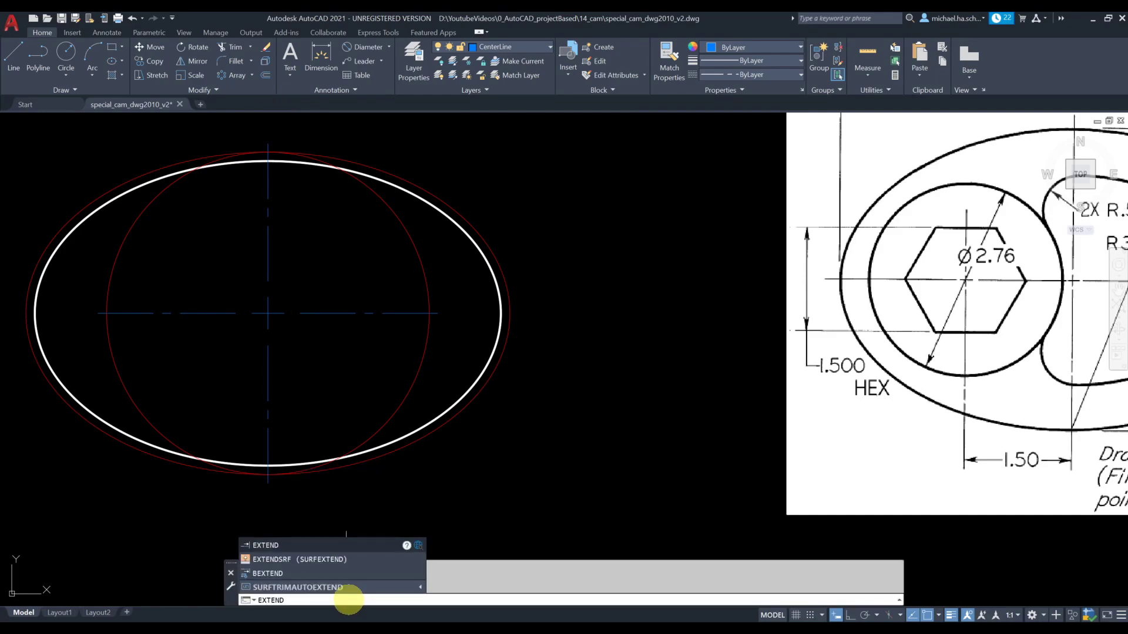
key(Return)
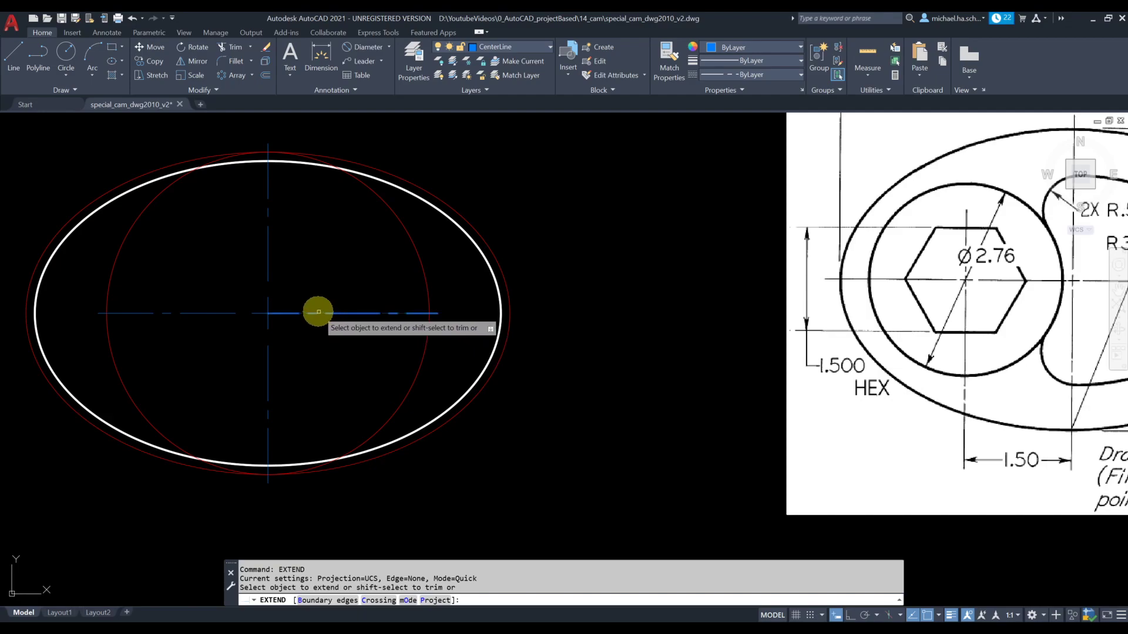
click(423, 314)
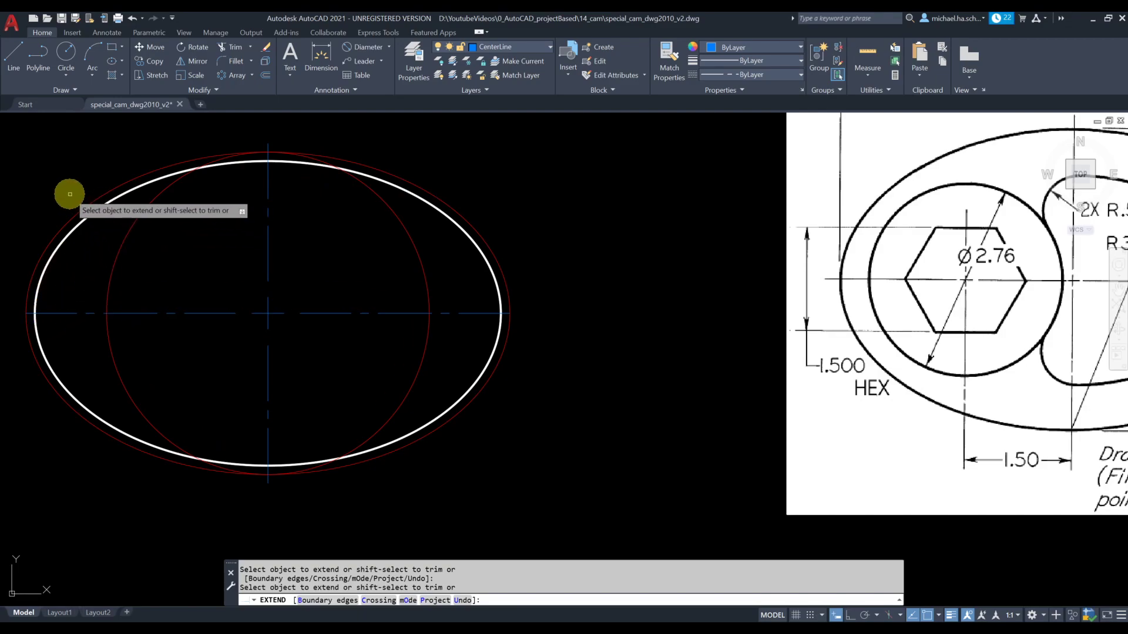
key(Return)
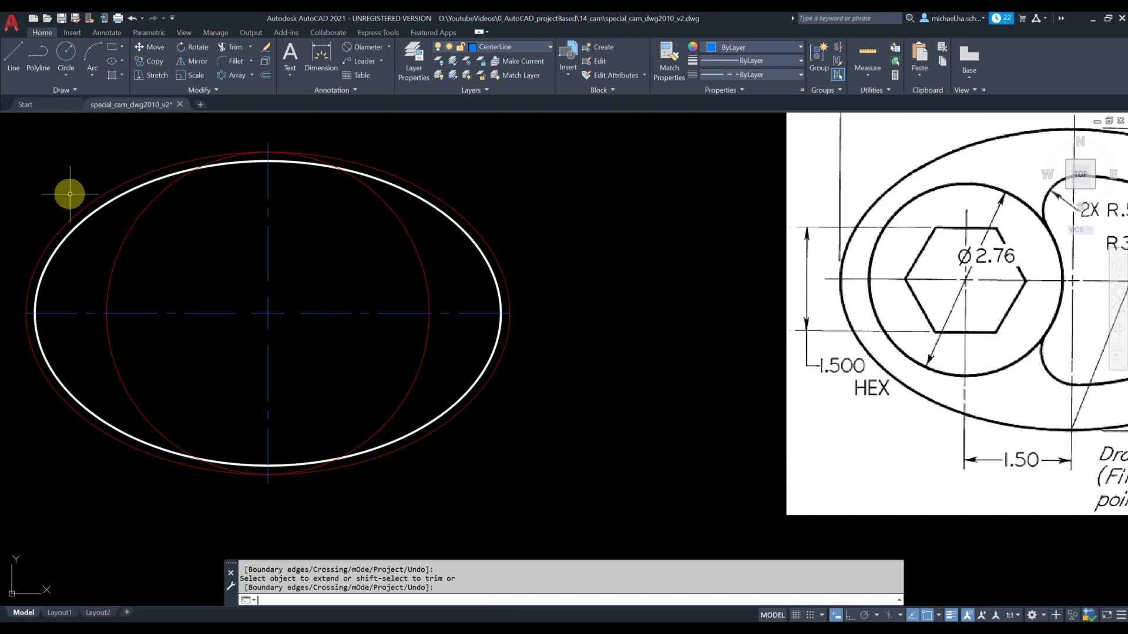
Make VisibleLine the current layer and turn off the ViewPort layer.
click(505, 47)
click(511, 159)
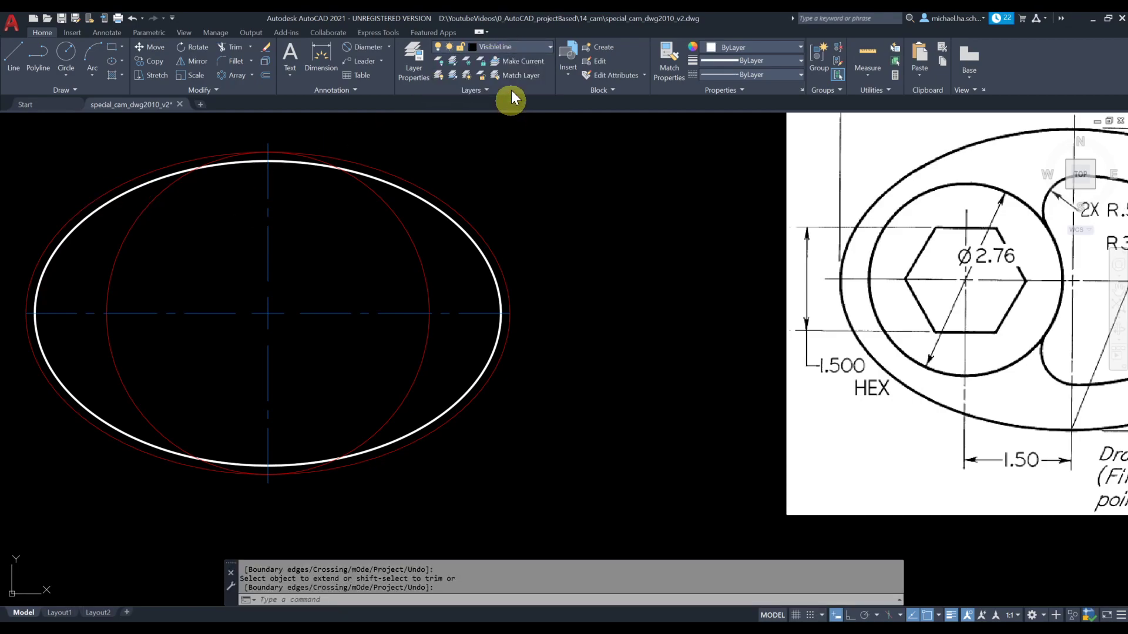
click(506, 47)
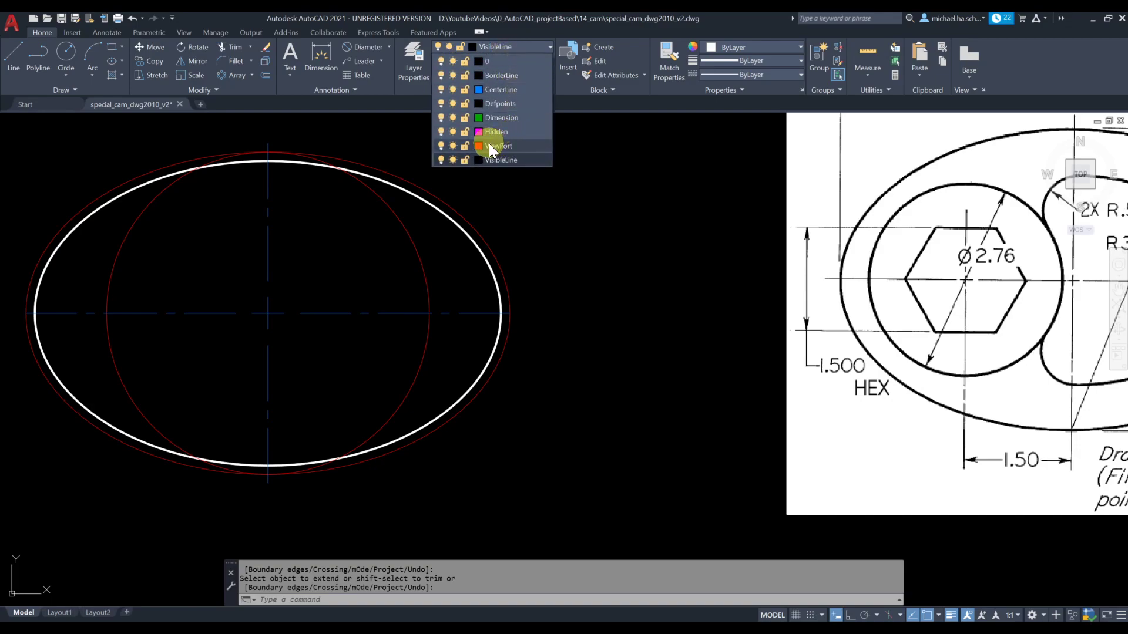
click(442, 146)
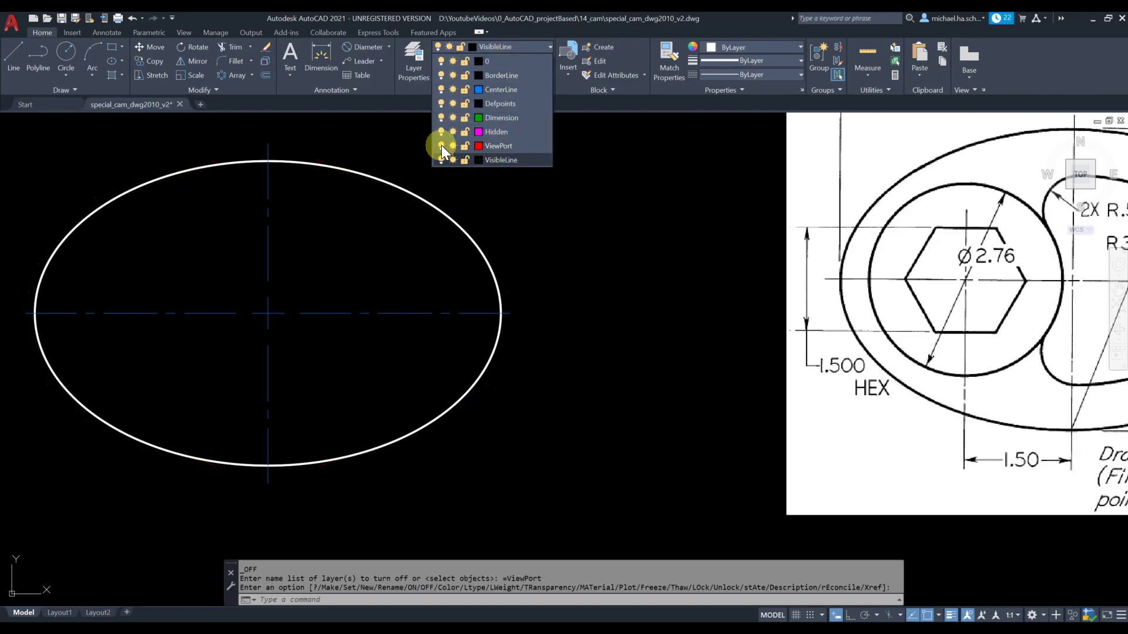
click(519, 220)
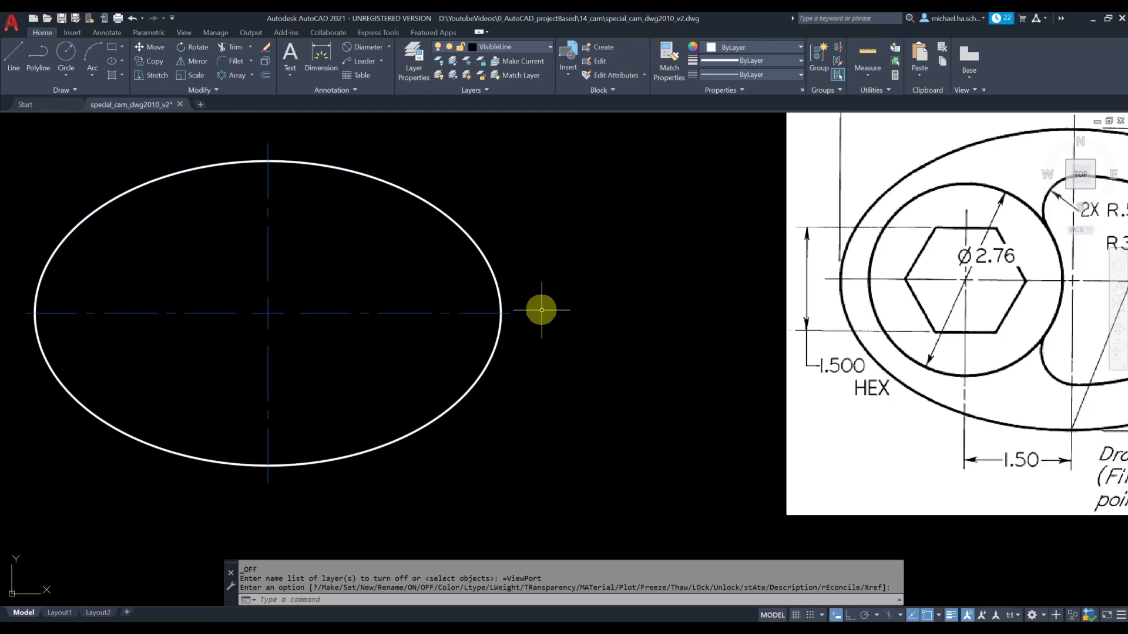
scroll(541, 370, down, 3)
middle_drag(556, 370, 501, 358)
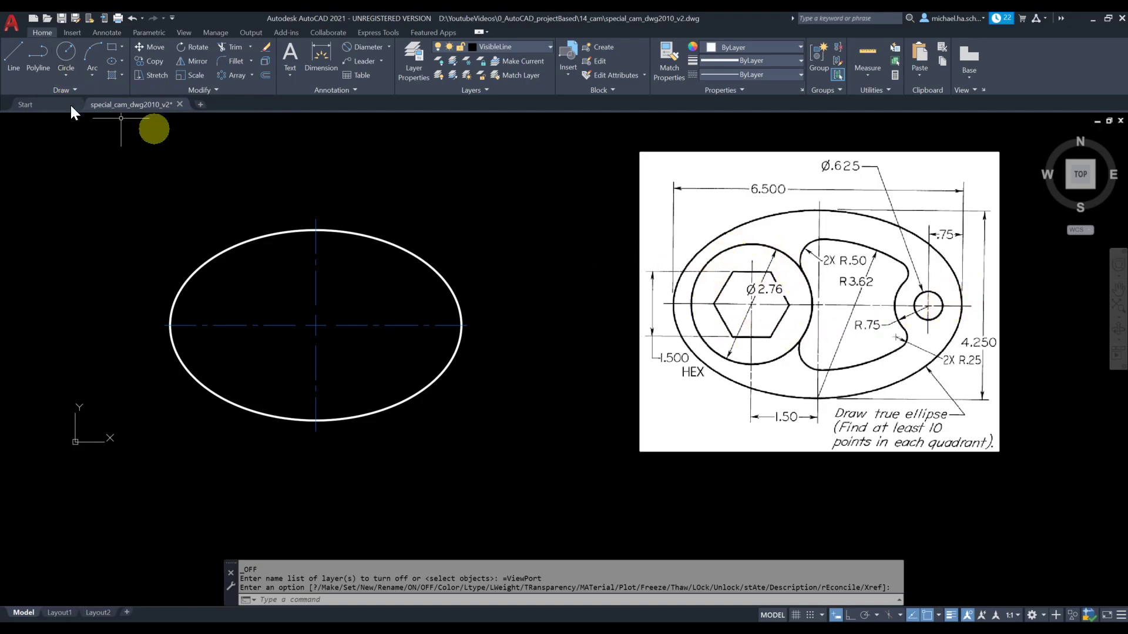
click(66, 76)
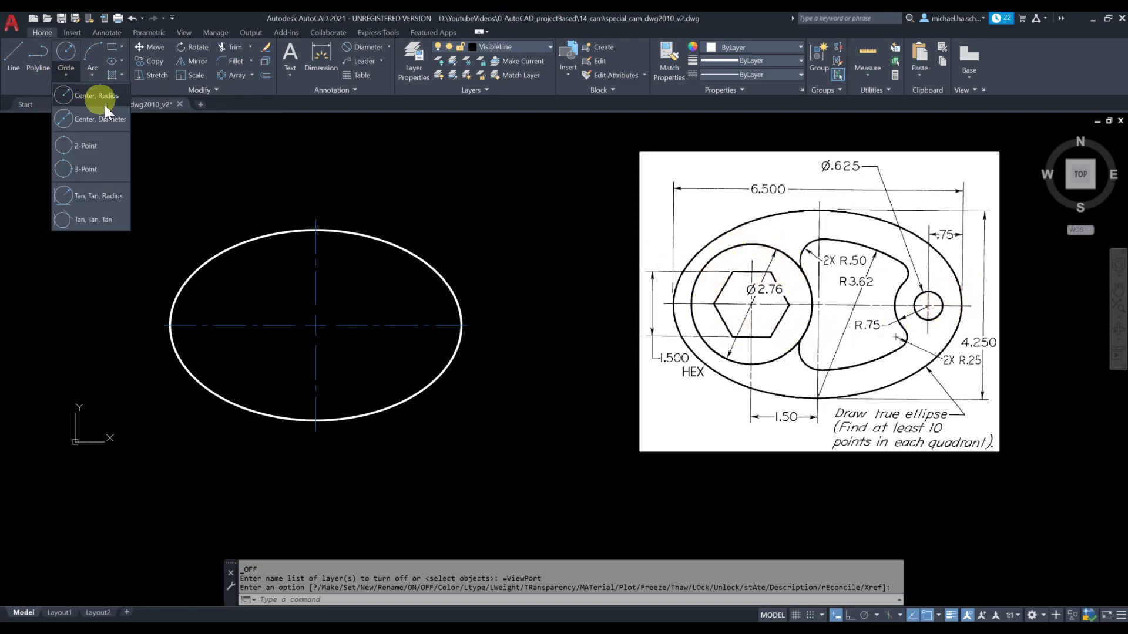
click(93, 97)
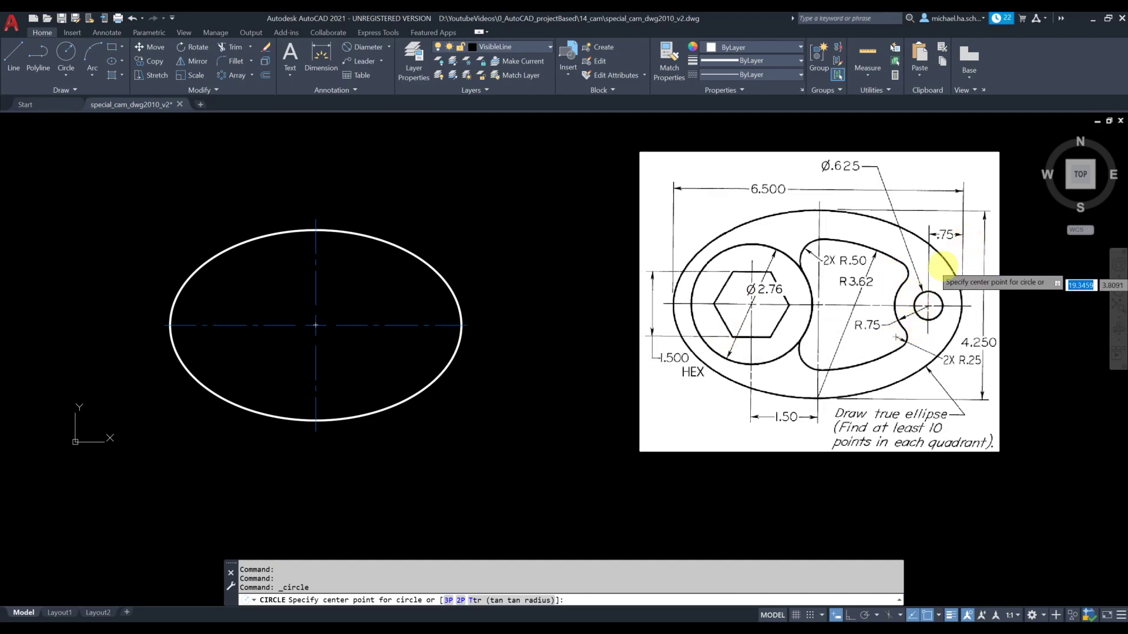
scroll(410, 373, up, 2)
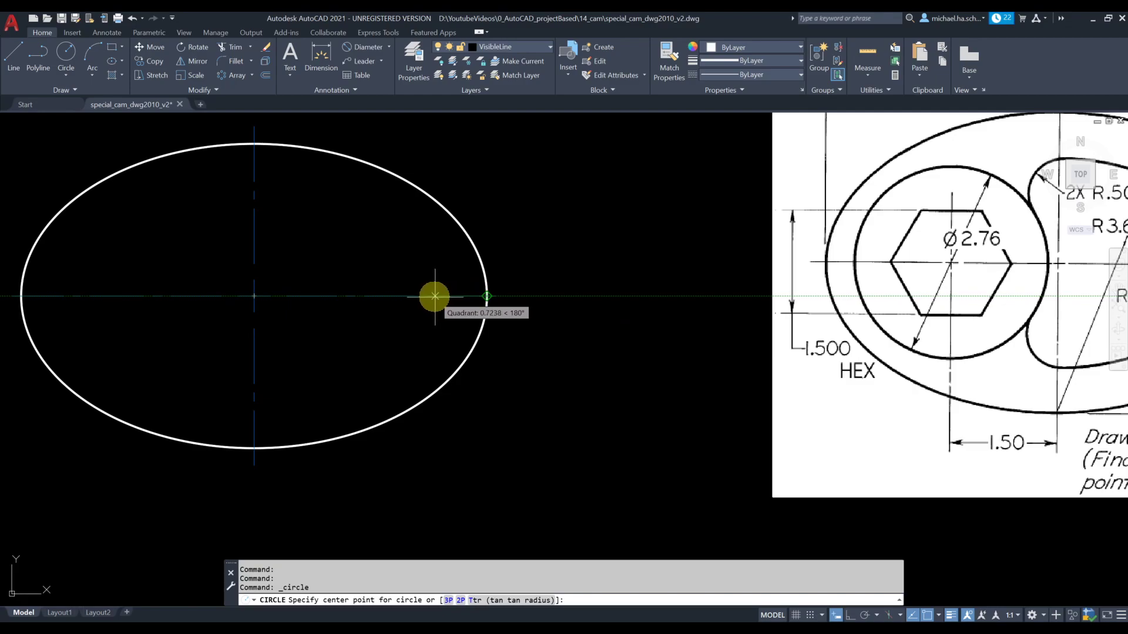
key(Return)
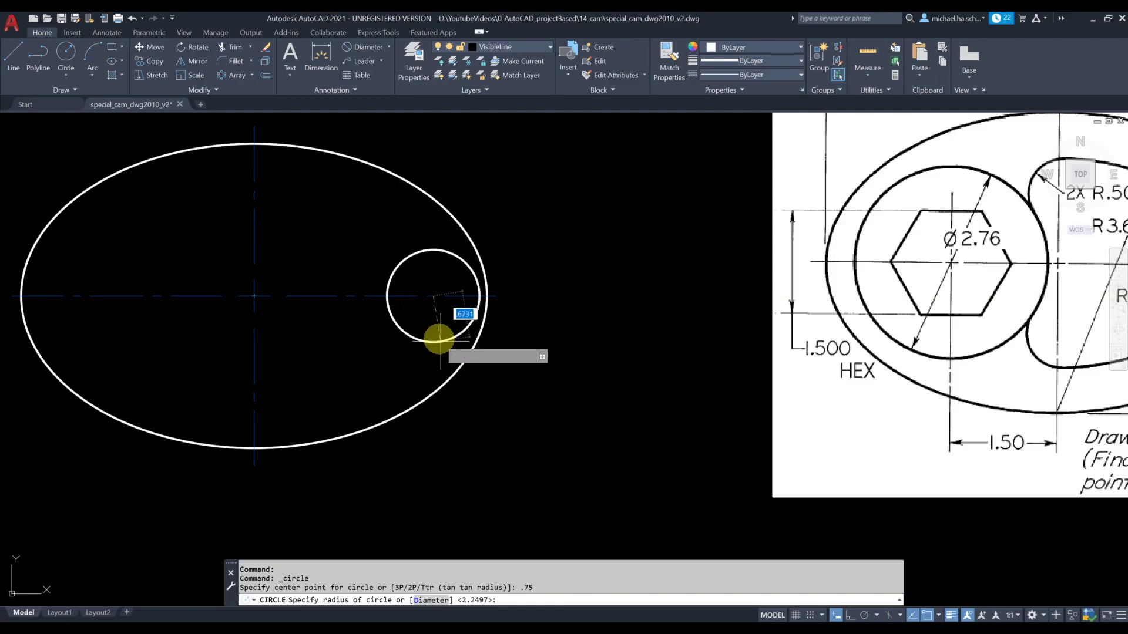
key(Escape)
scroll(440, 329, down, 2)
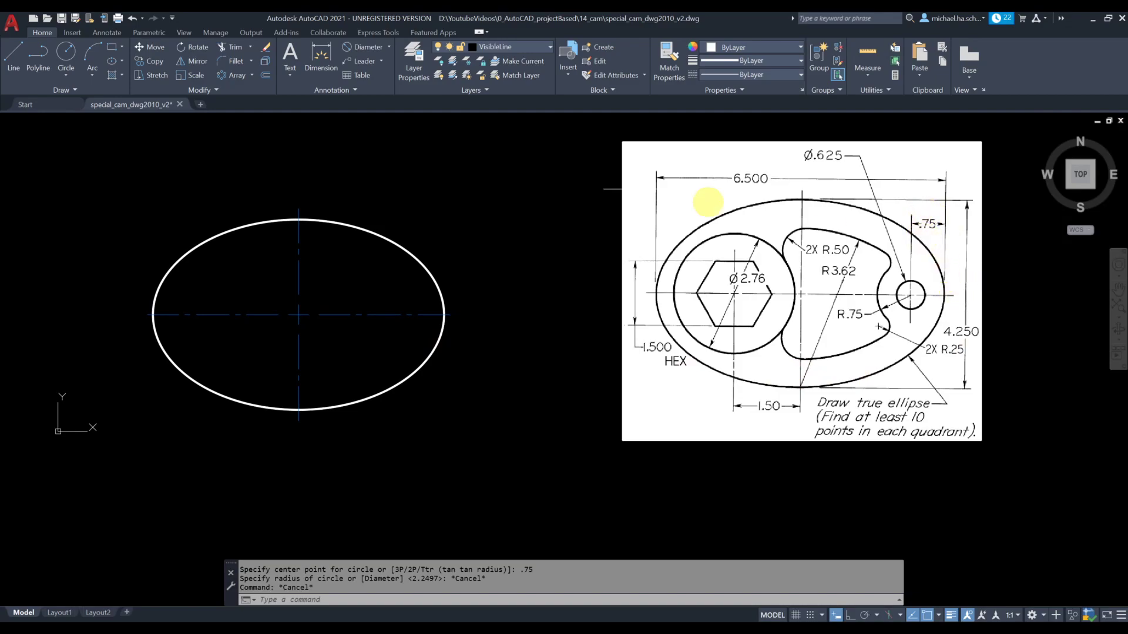
Draw a Ø.625 circle on the centerline, .75 in from the ellipse's right quadrant.
click(70, 57)
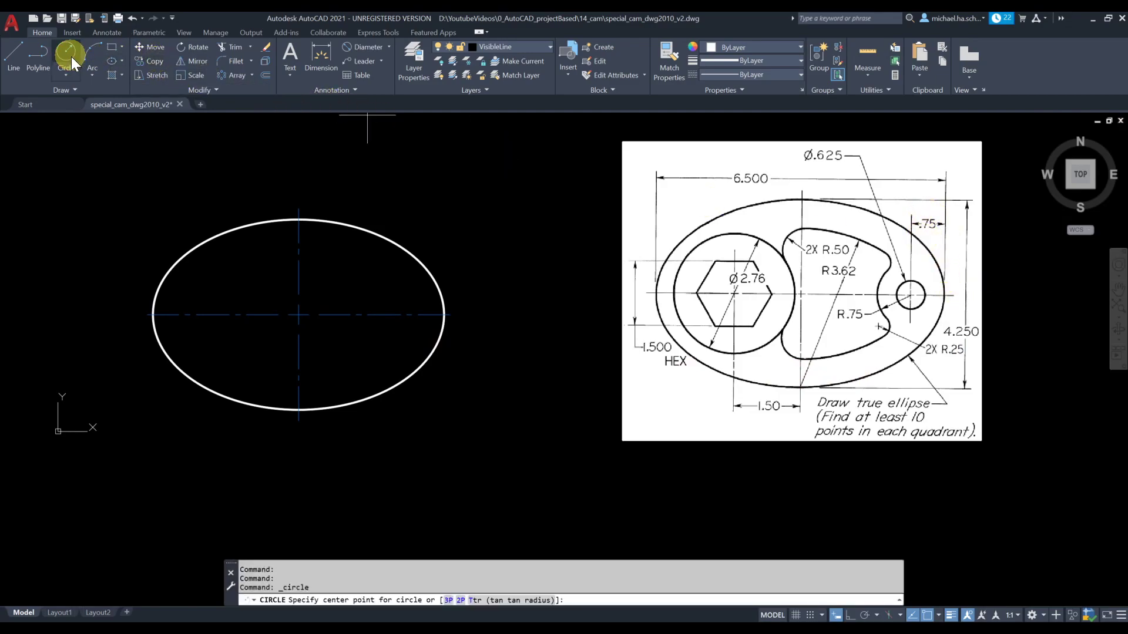
click(75, 73)
click(88, 103)
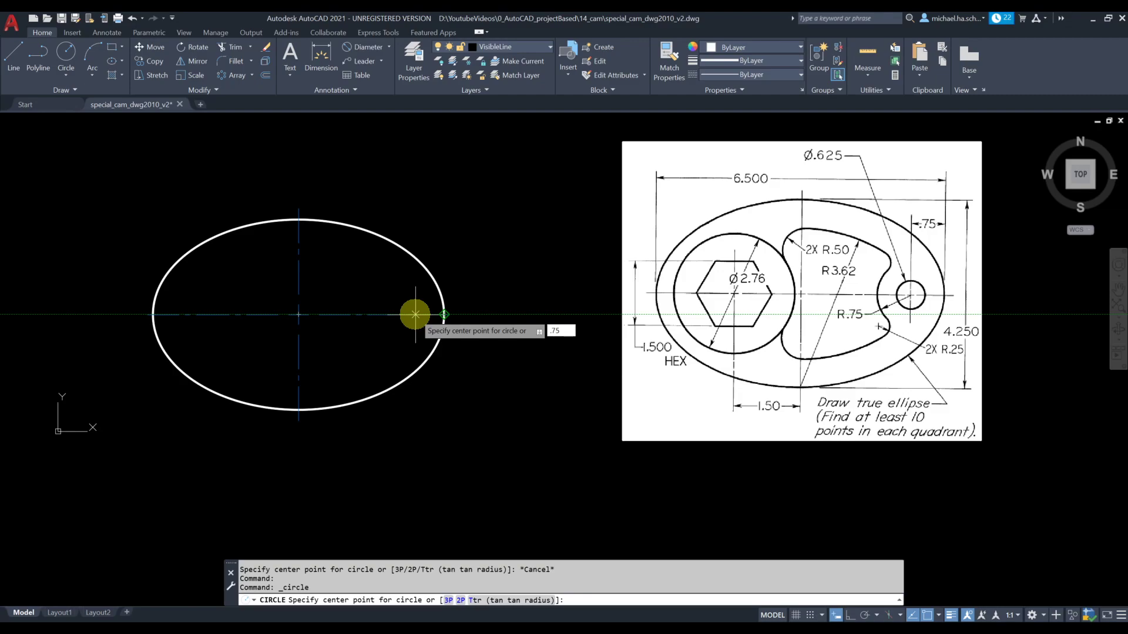
key(Return)
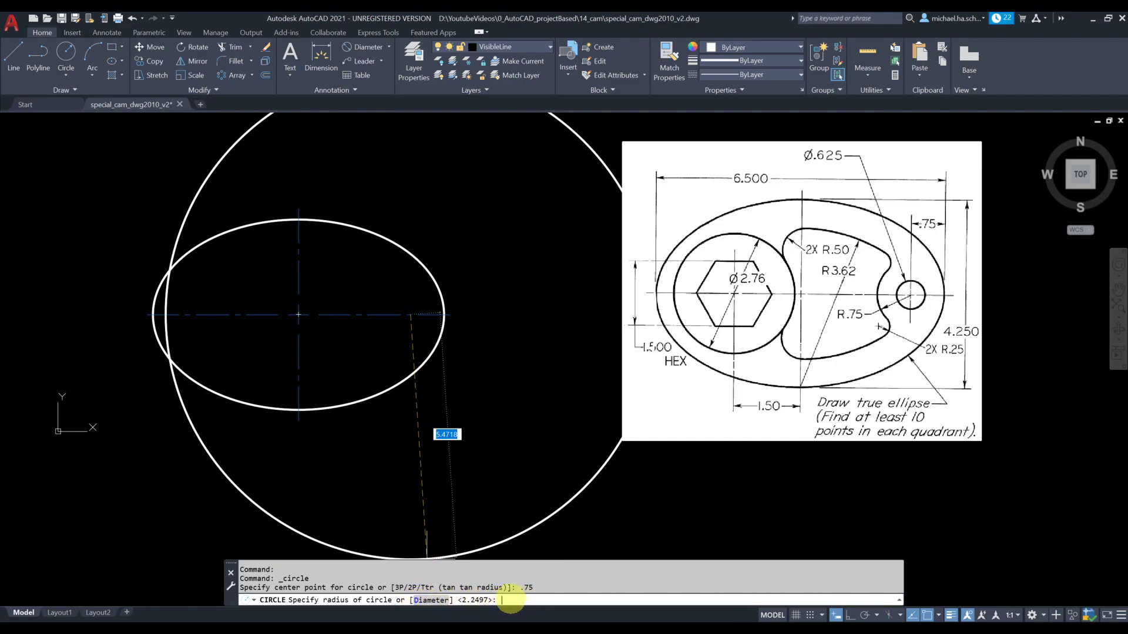
text(d)
key(Return)
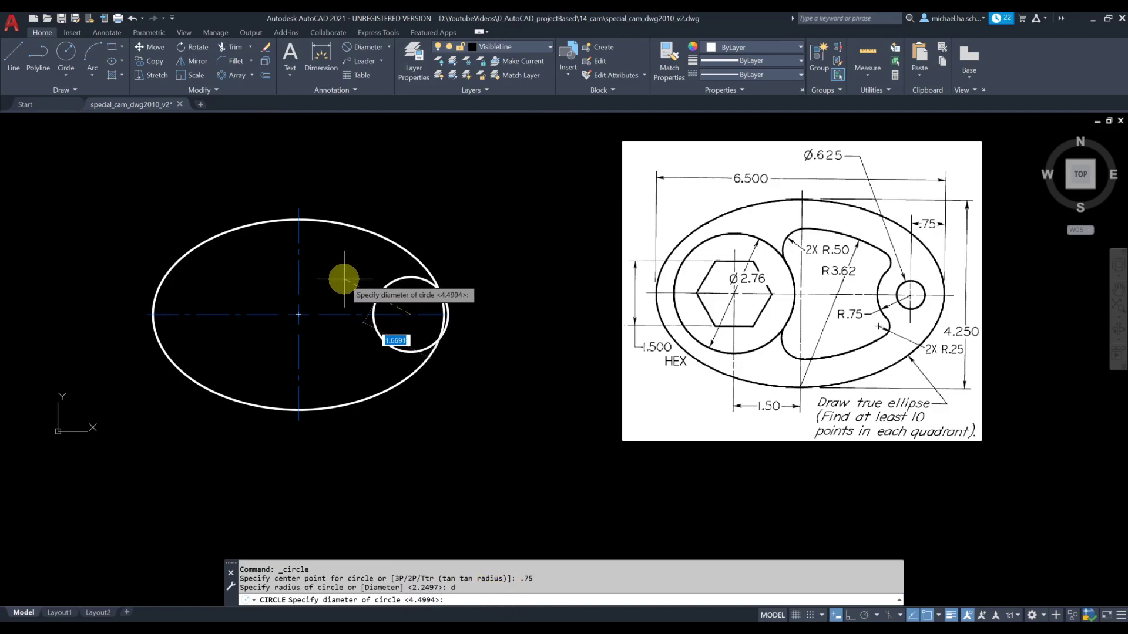
key(BackSpace)
text(.625)
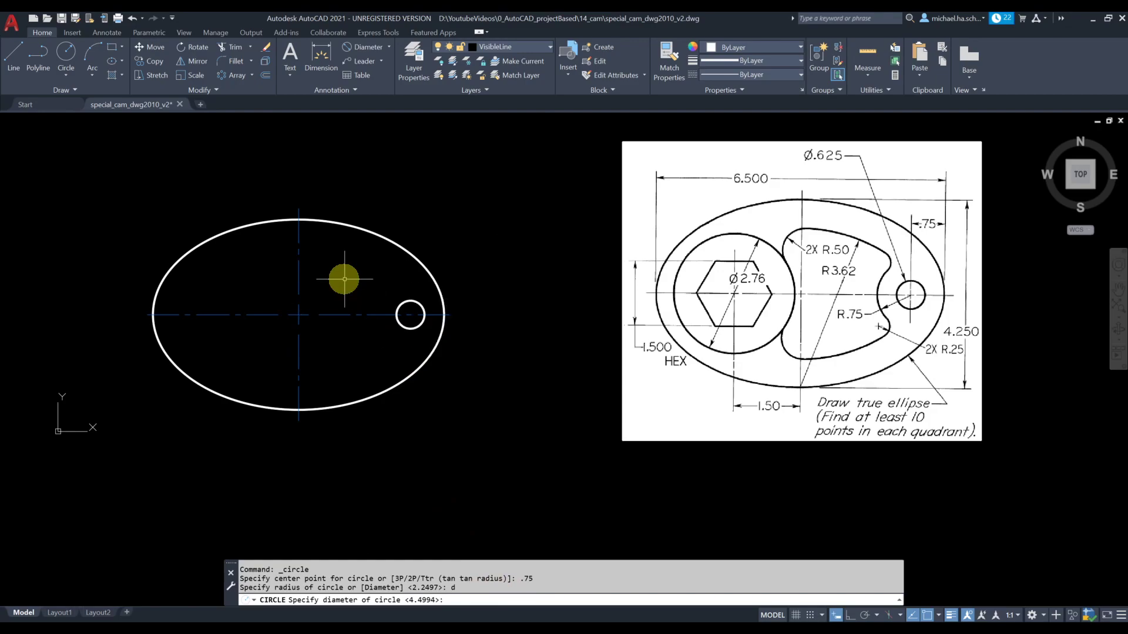
key(Return)
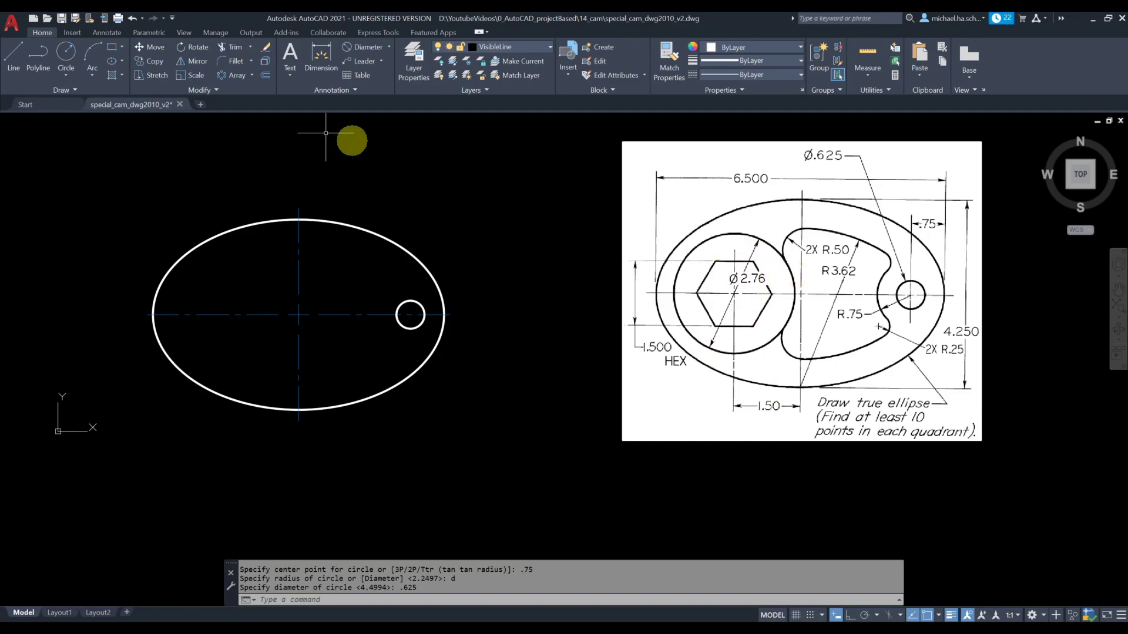
Draw a Ø2.76 circle by centre and diameter, centred 1.5 left along the center line.
click(68, 76)
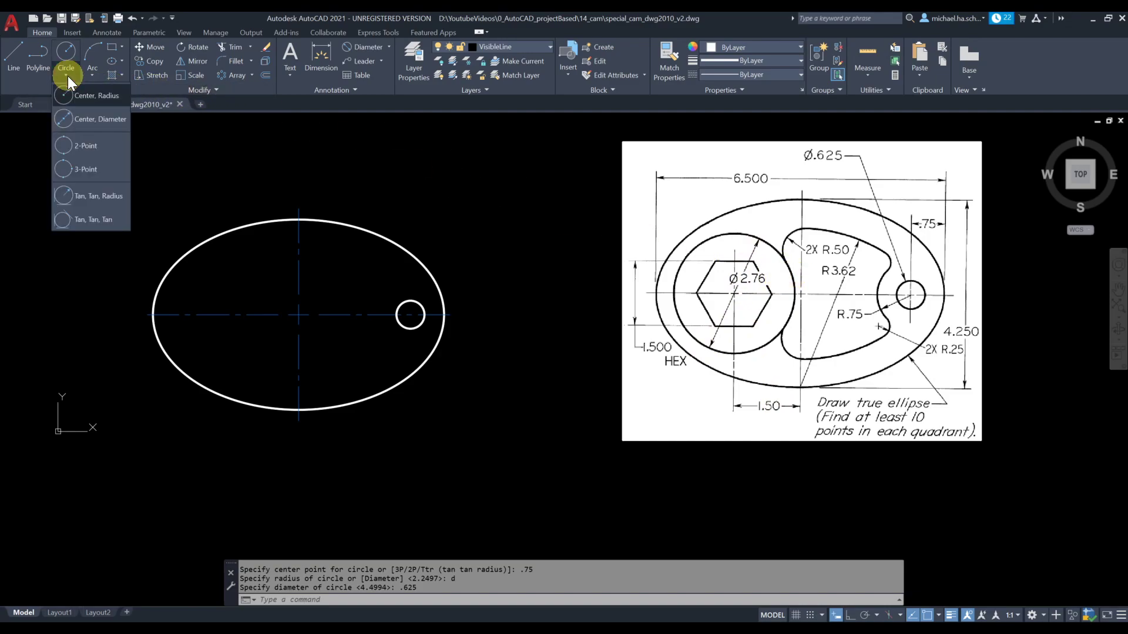
click(93, 122)
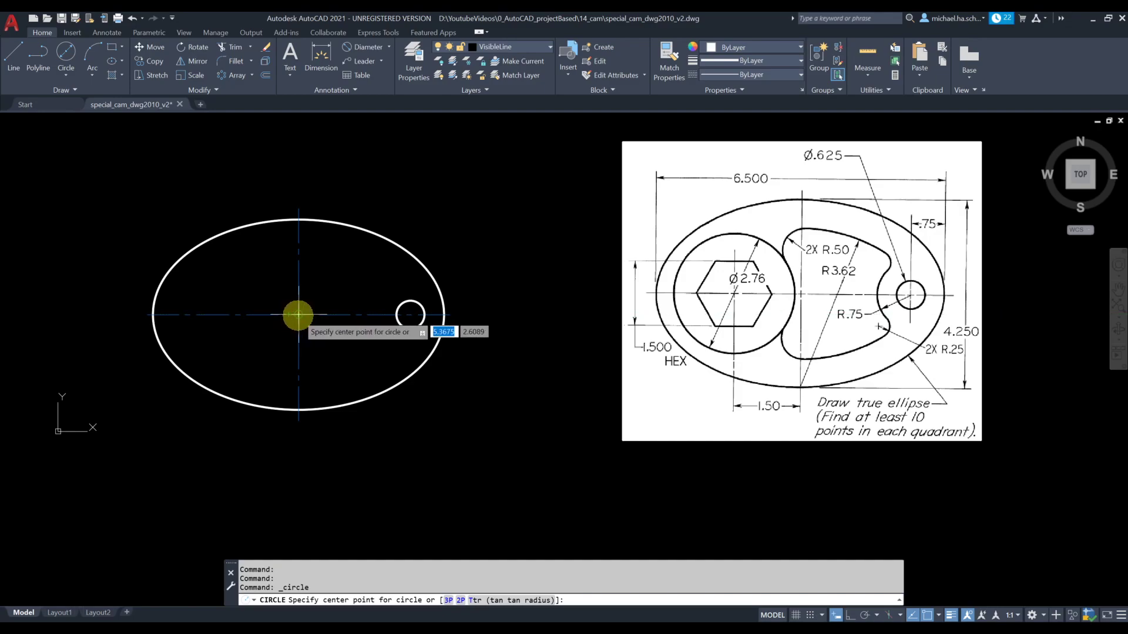
scroll(298, 315, up, 4)
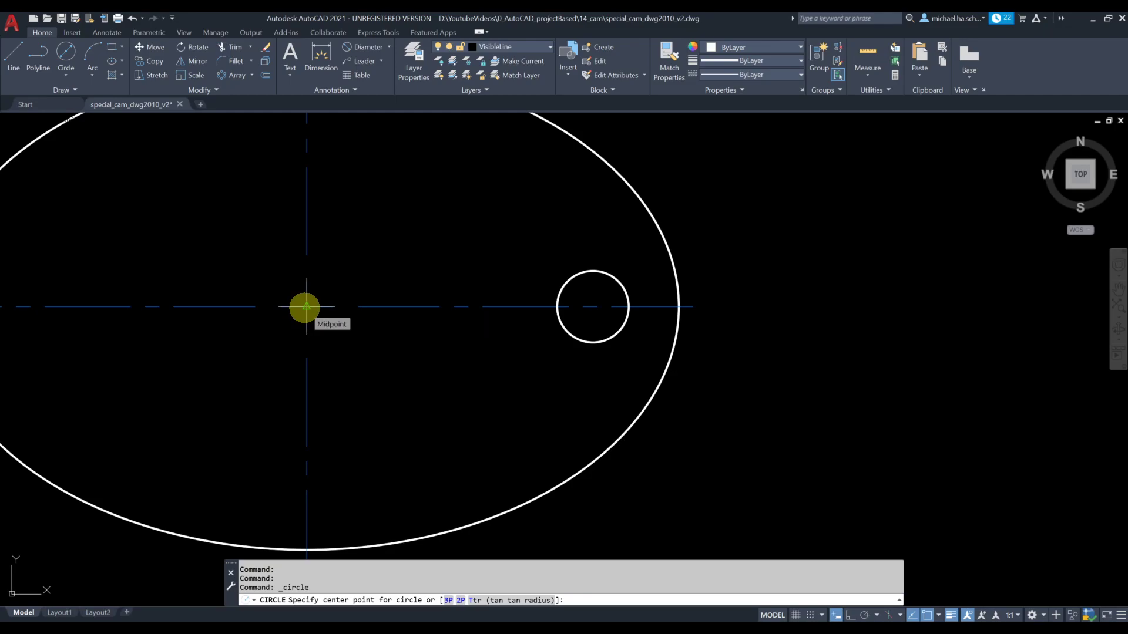
scroll(305, 307, down, 2)
scroll(305, 310, down, 2)
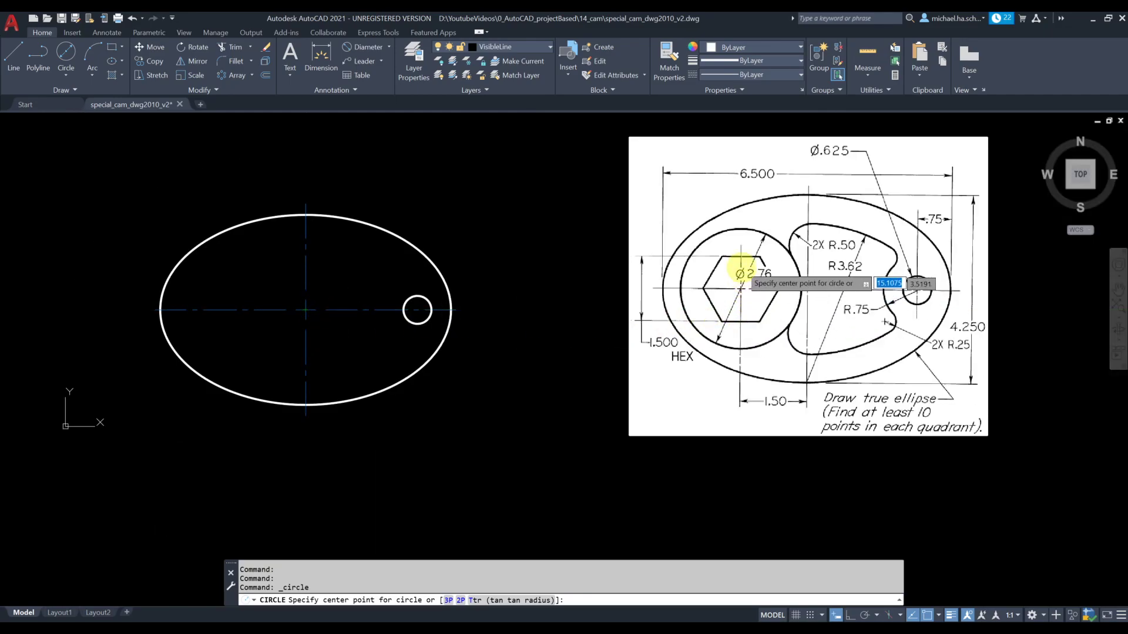
scroll(294, 324, up, 2)
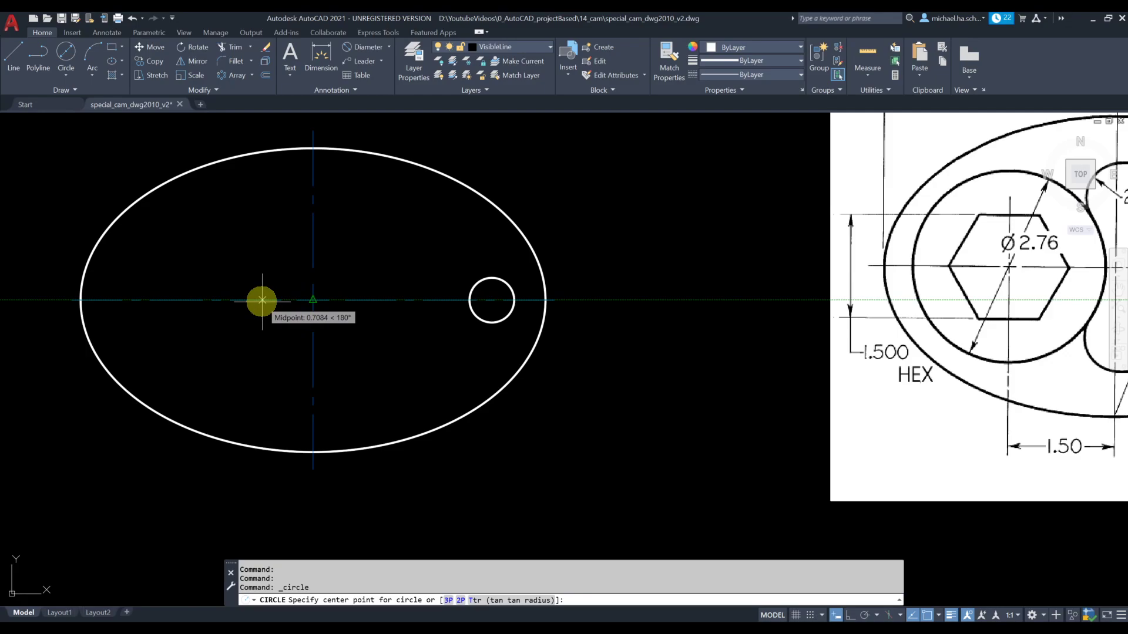
text(1.5)
key(Return)
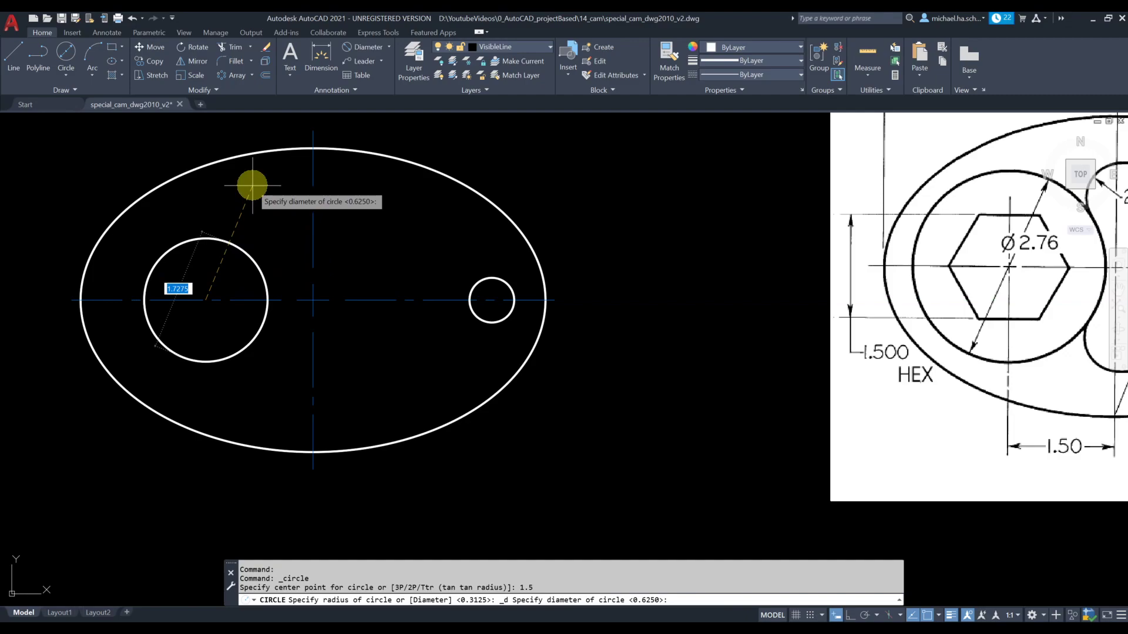
text(2.76)
key(Return)
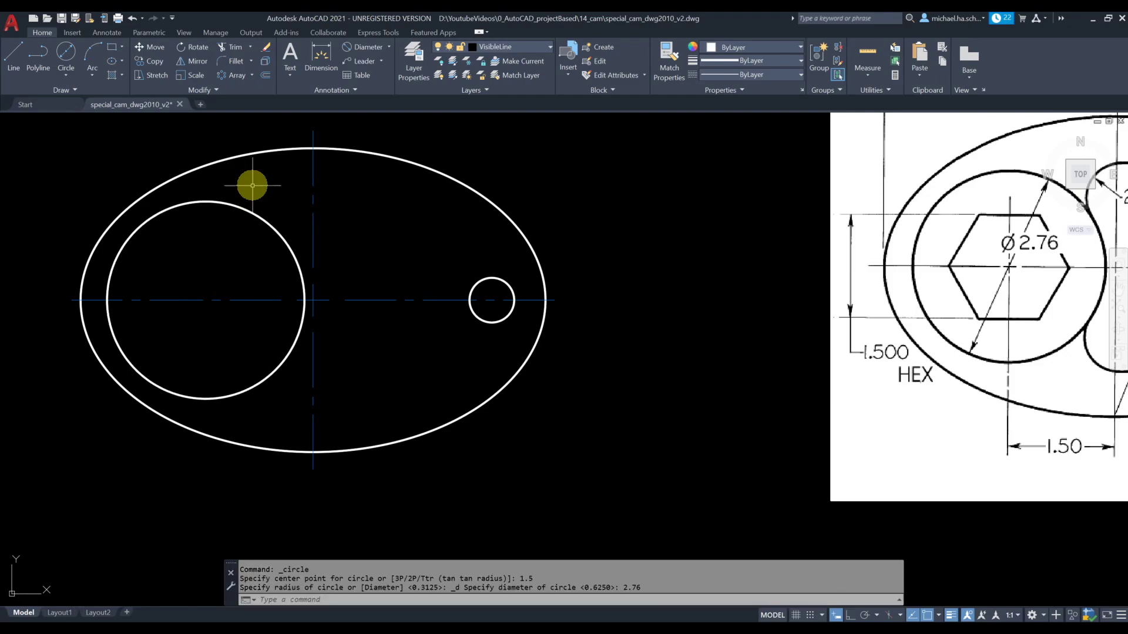
scroll(288, 222, down, 2)
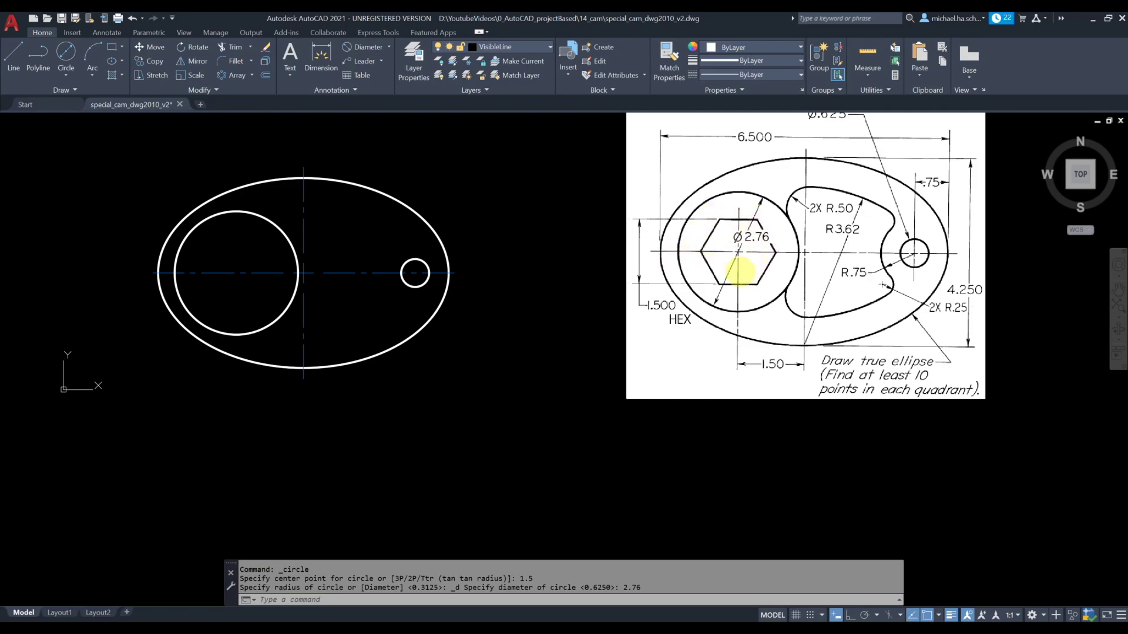
key(alt+Tab)
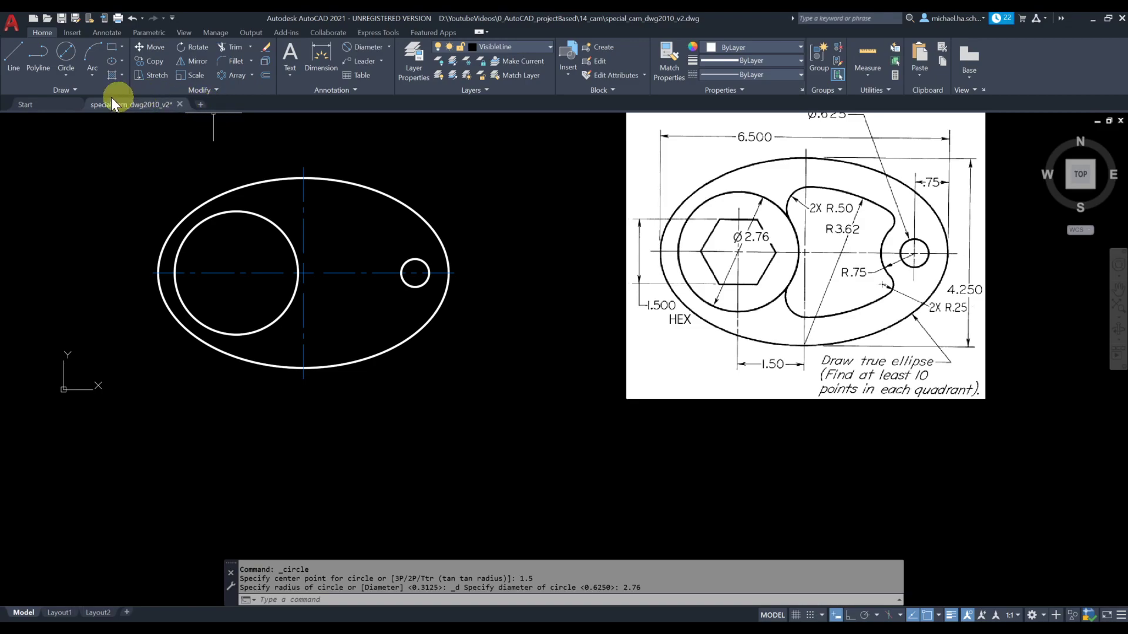
click(76, 88)
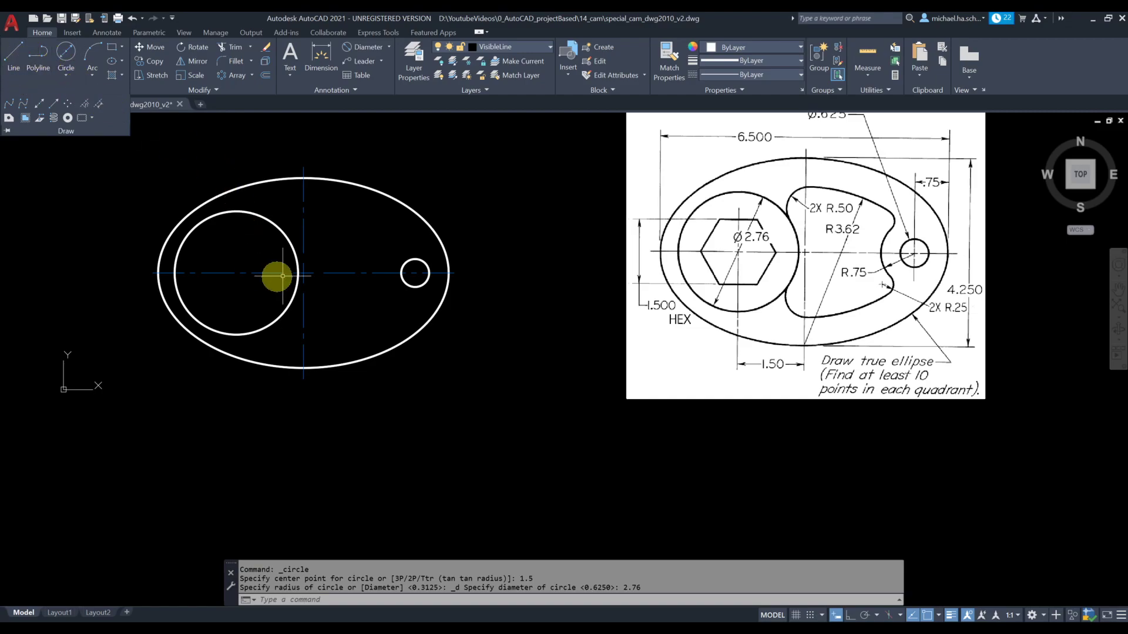
Draw a 6-sided circumscribed hexagon of radius .75 centred on the bore circle.
click(286, 599)
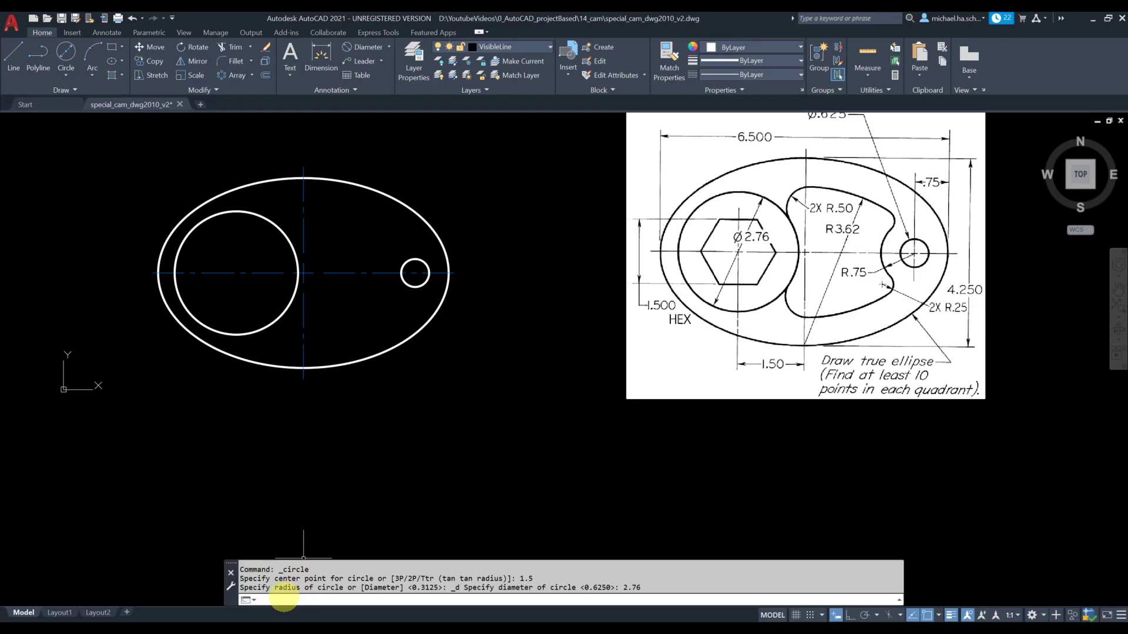
text(polyg)
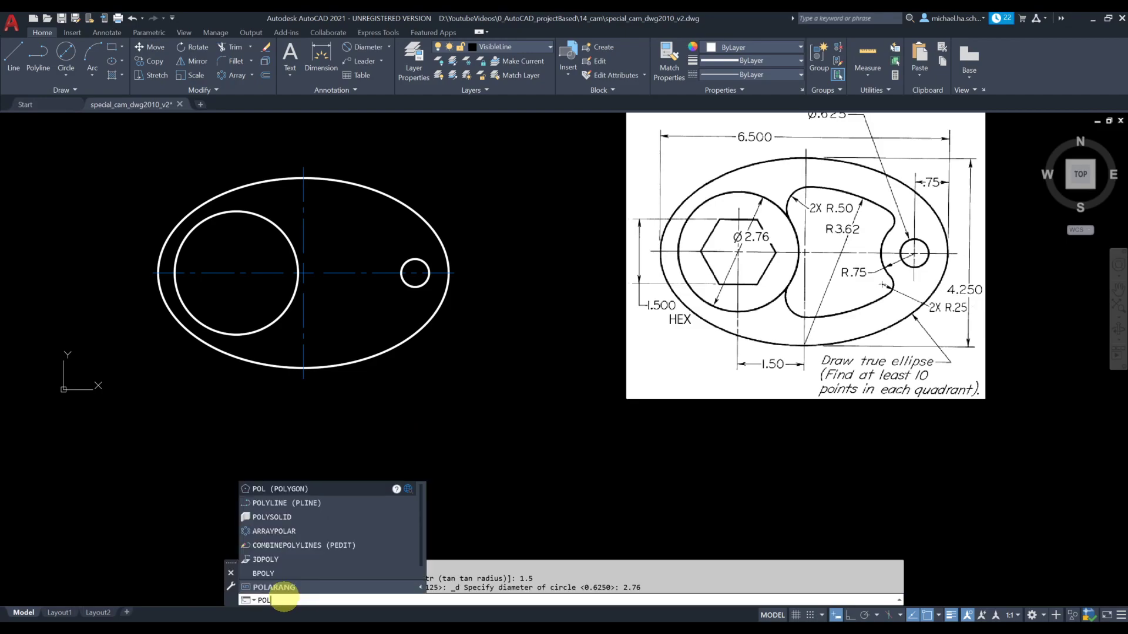
key(Return)
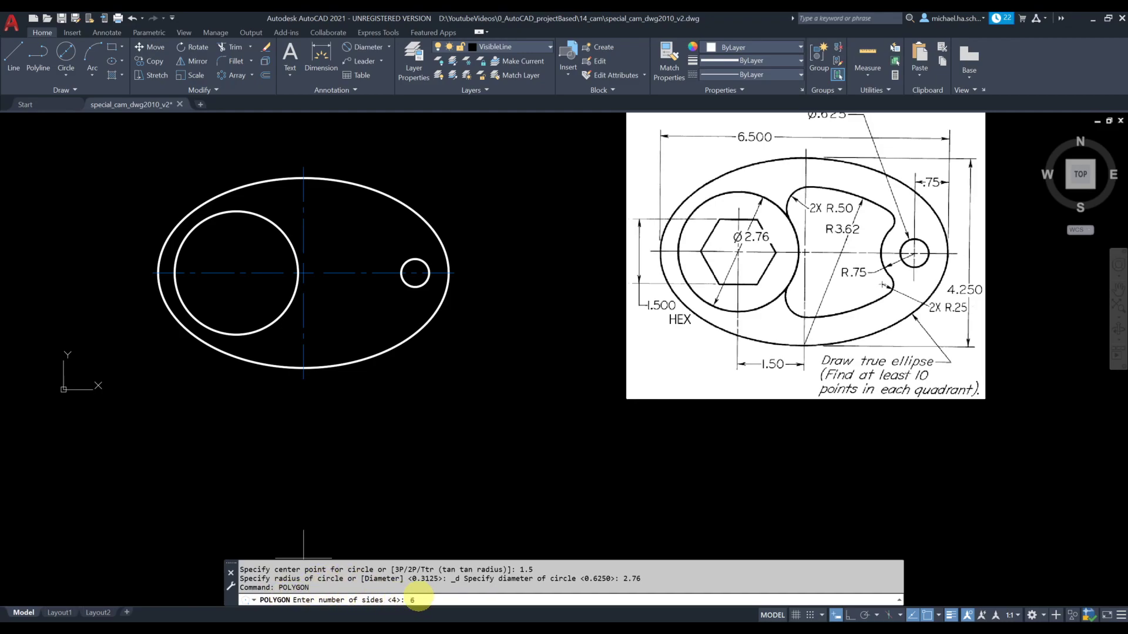
key(Return)
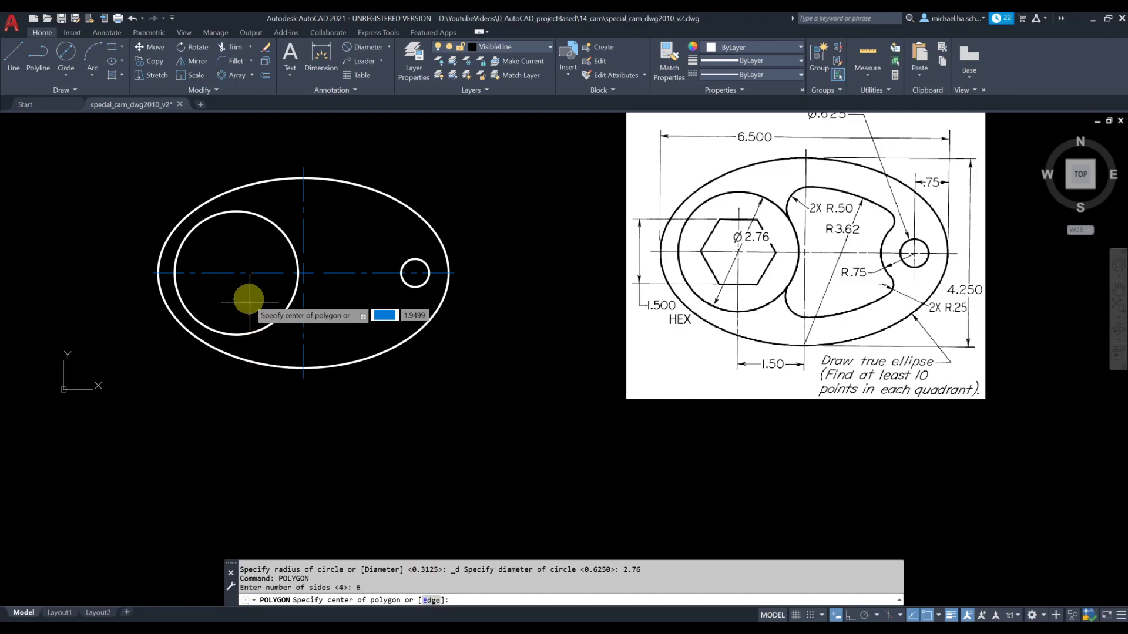
click(238, 271)
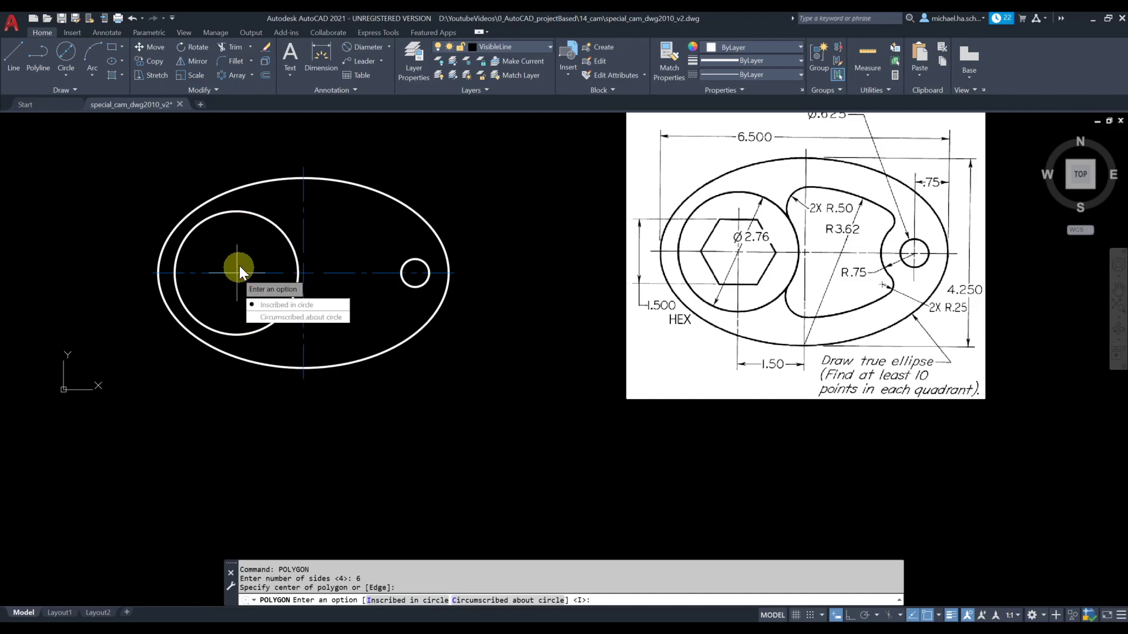
click(281, 318)
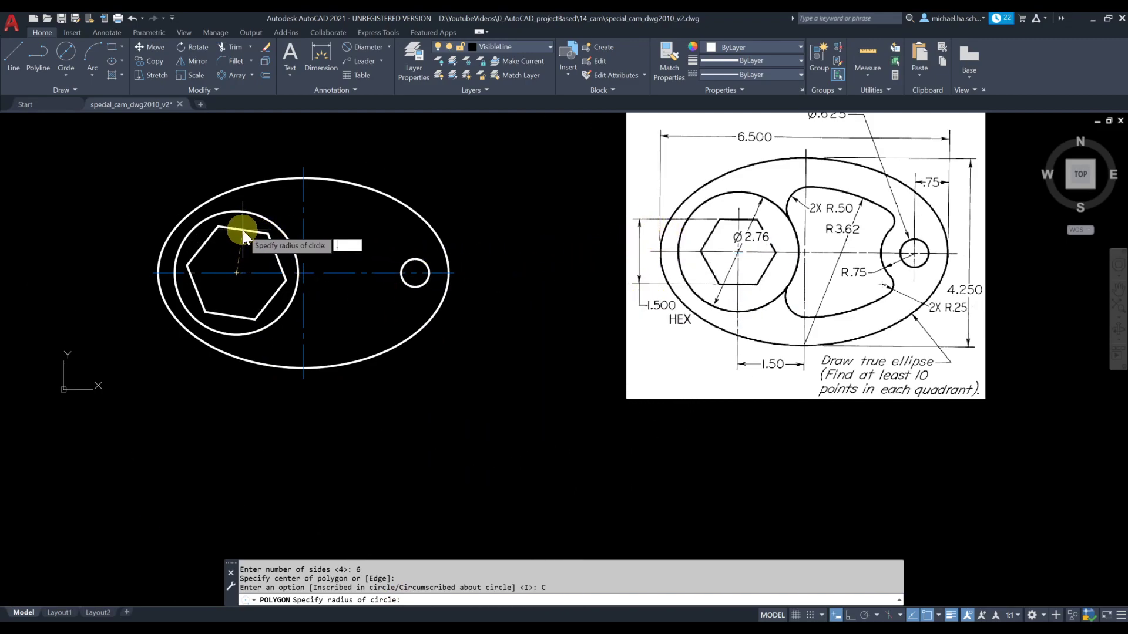
key(Return)
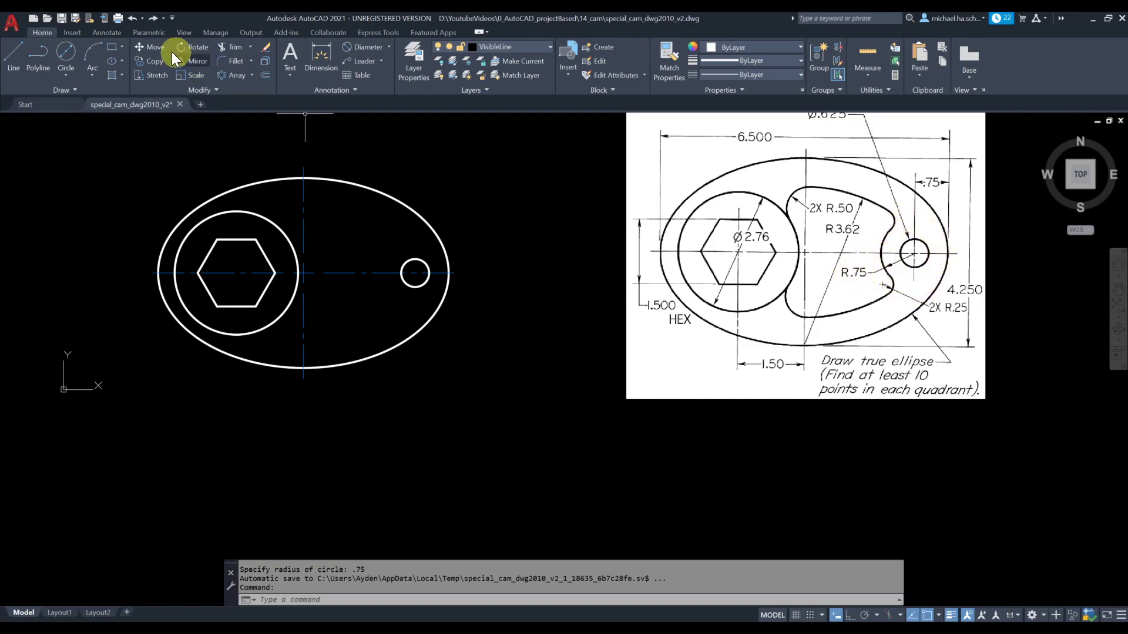
Draw a .75-radius circle centred on the small hole.
click(72, 74)
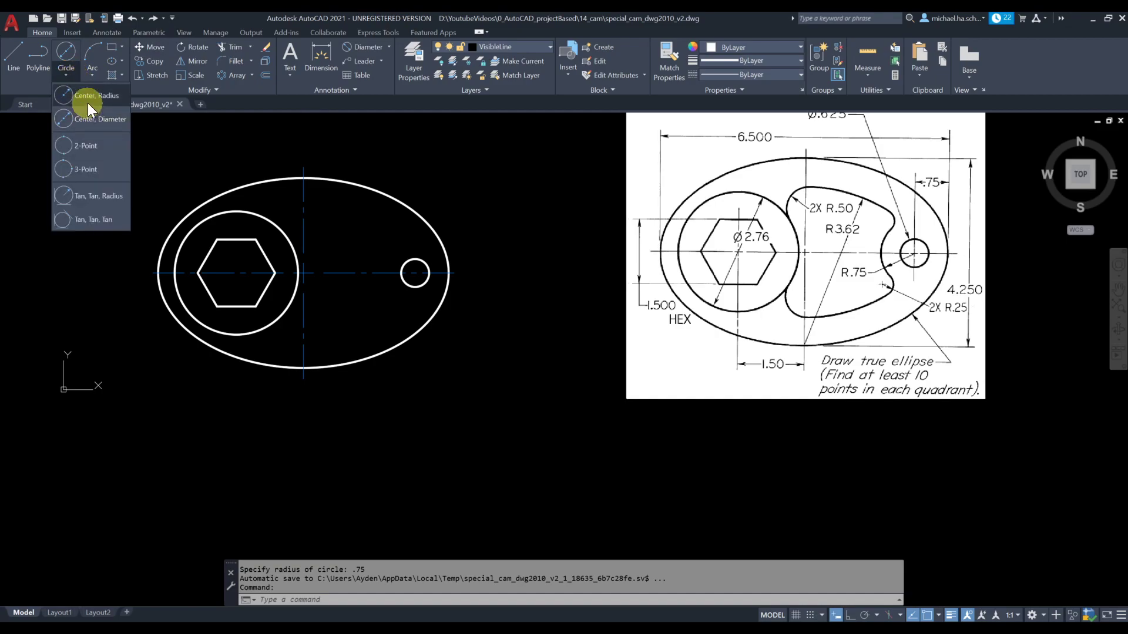
click(86, 101)
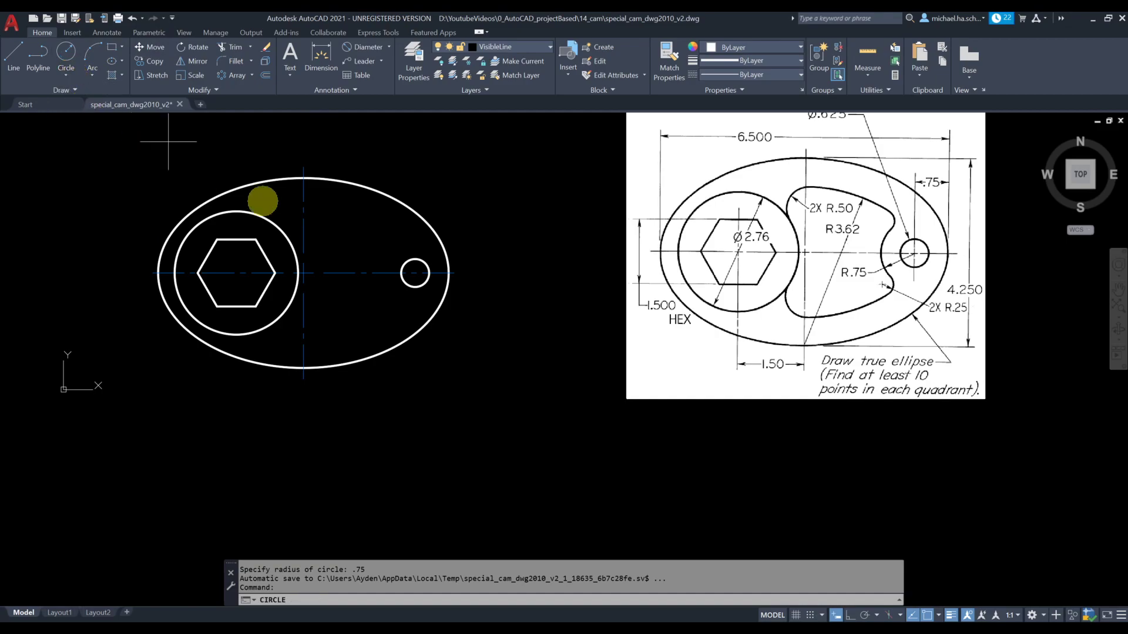
click(415, 272)
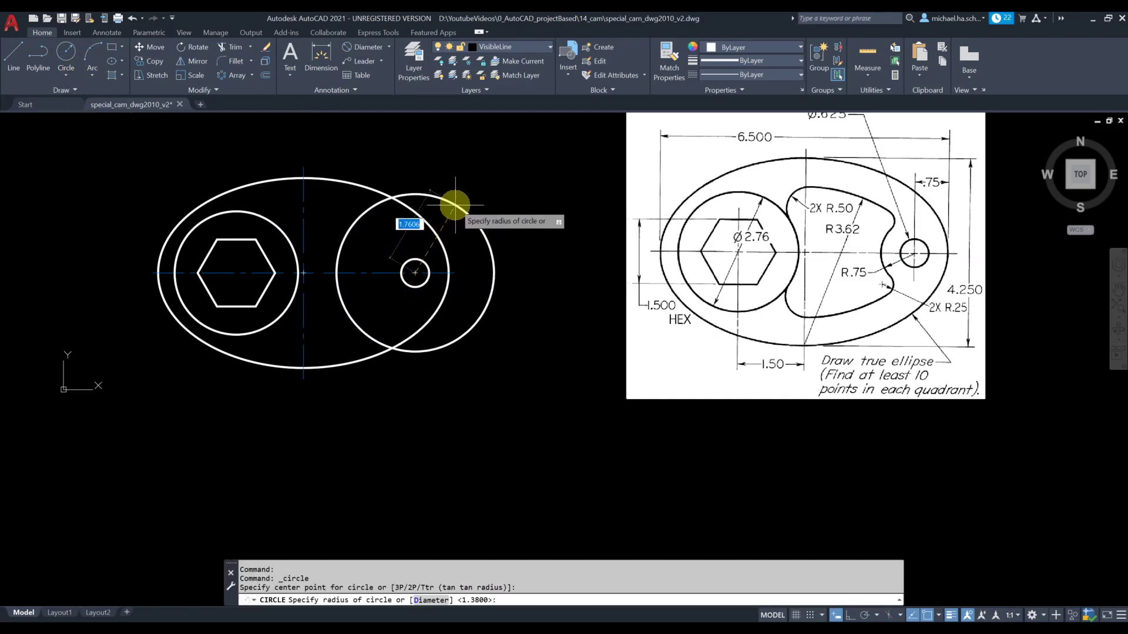
text(.75)
key(Return)
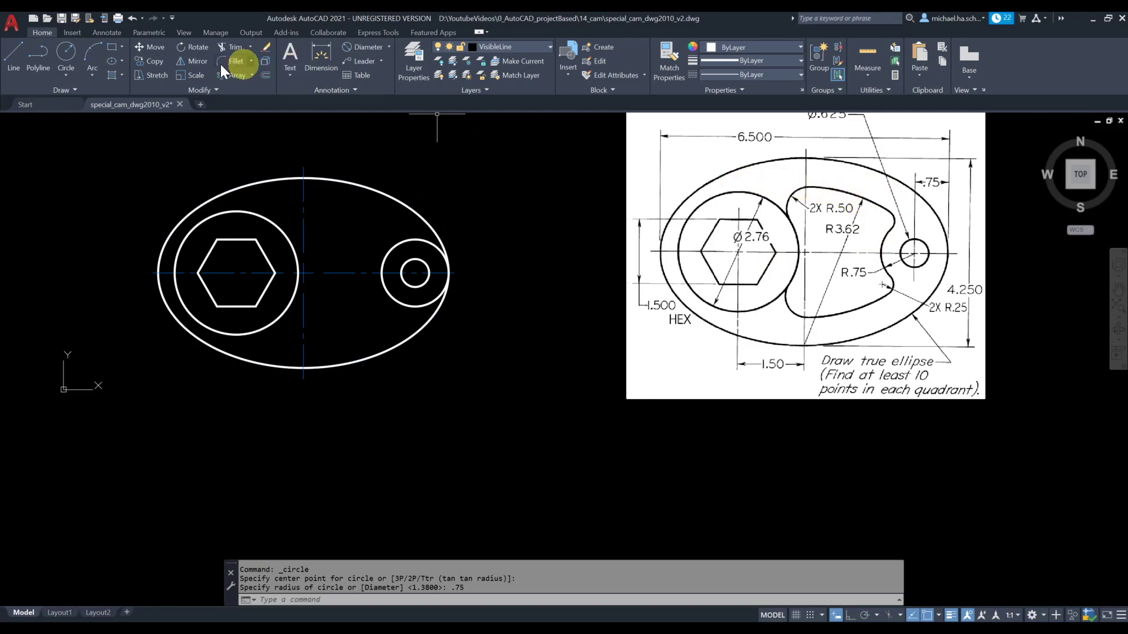
Draw the R3.62 circle centred on the ellipse's bottom point.
click(66, 53)
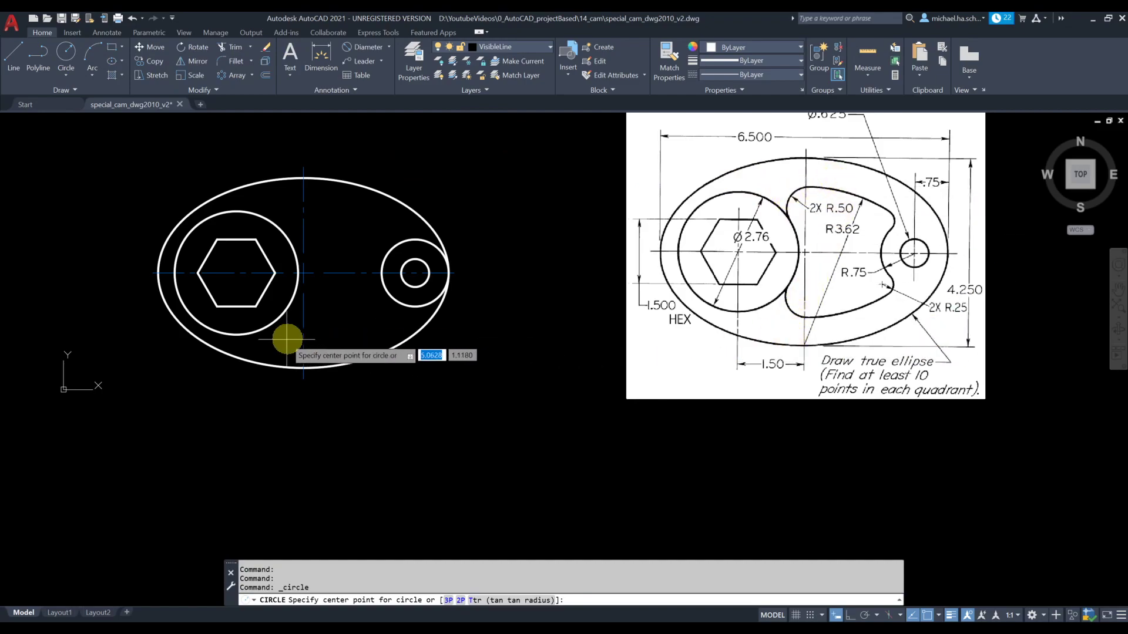
click(303, 368)
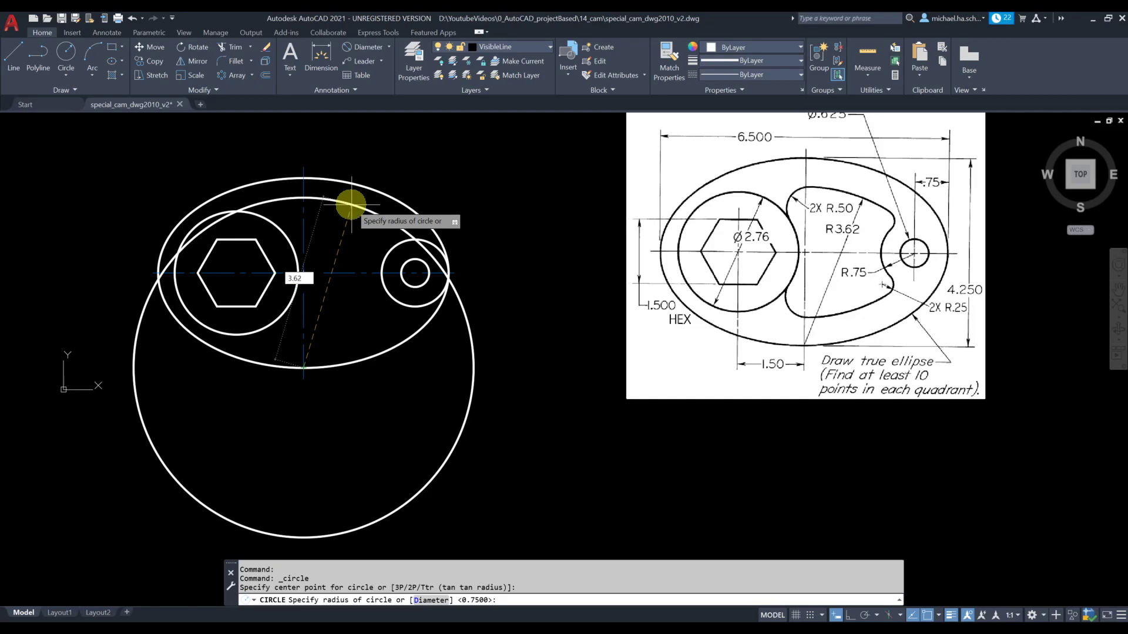
key(Return)
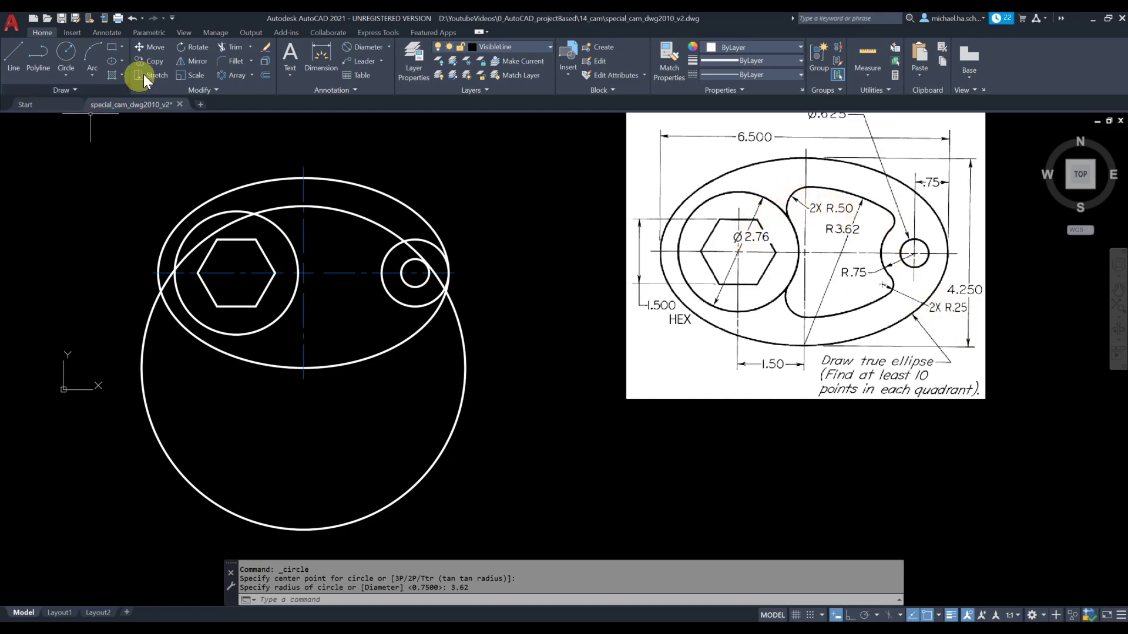
click(227, 61)
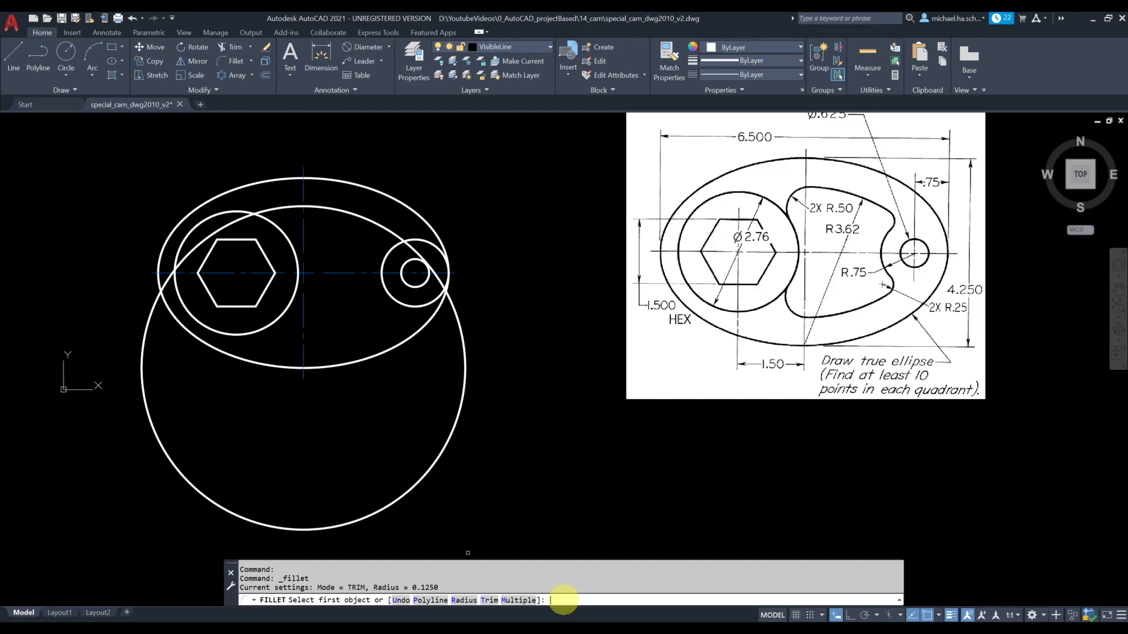
Fillet the large circle to the small outer circle with radius 0.25.
key(Return)
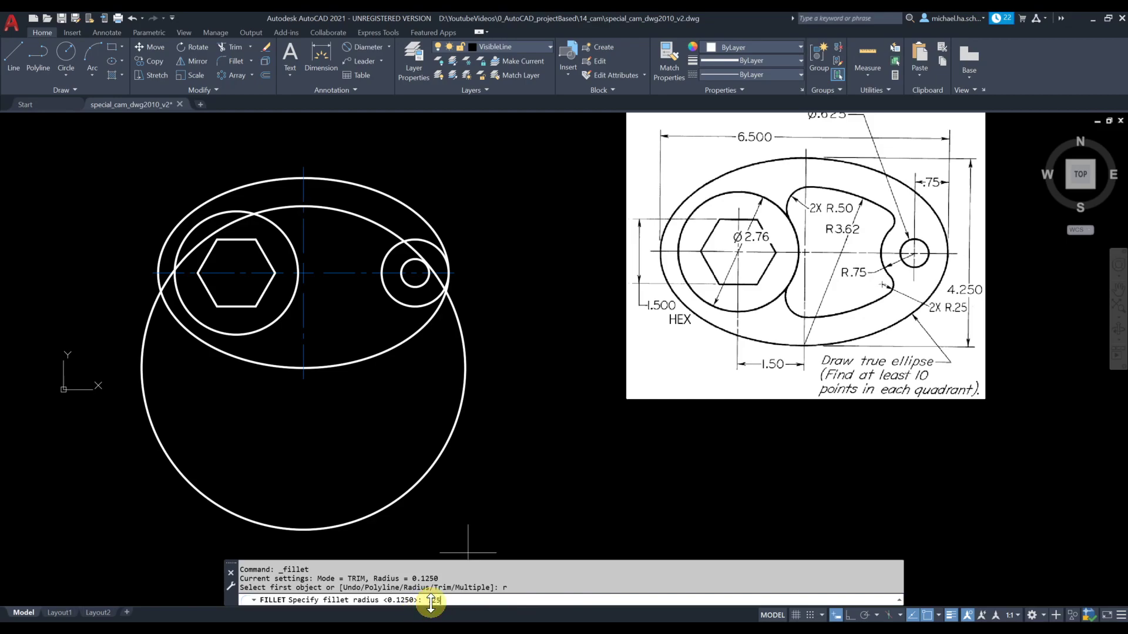
key(Return)
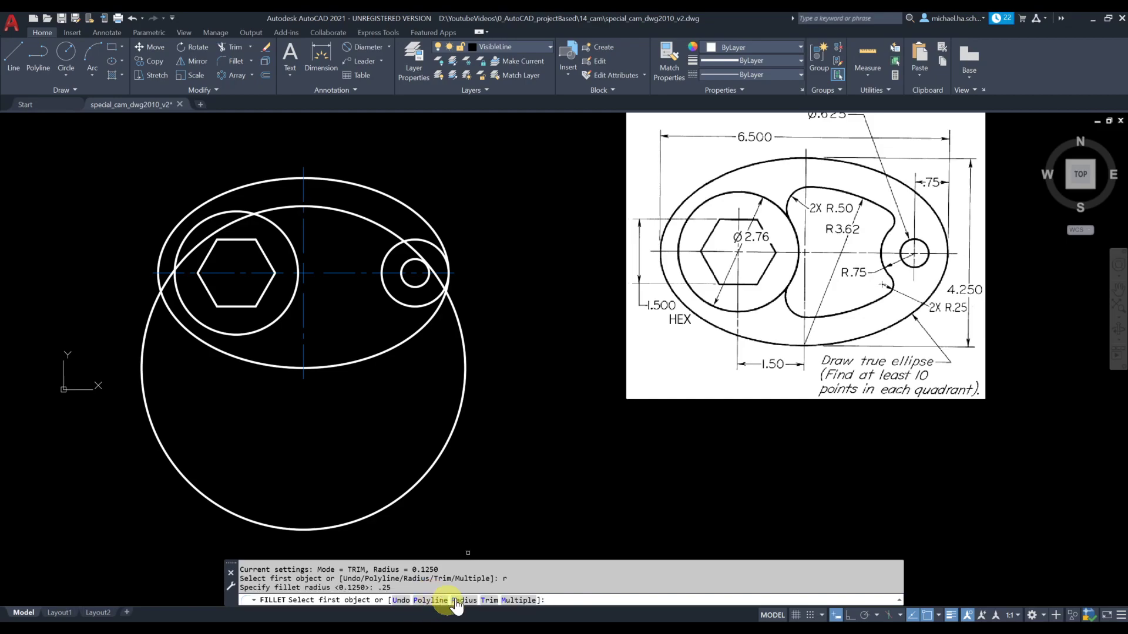
click(394, 235)
click(396, 245)
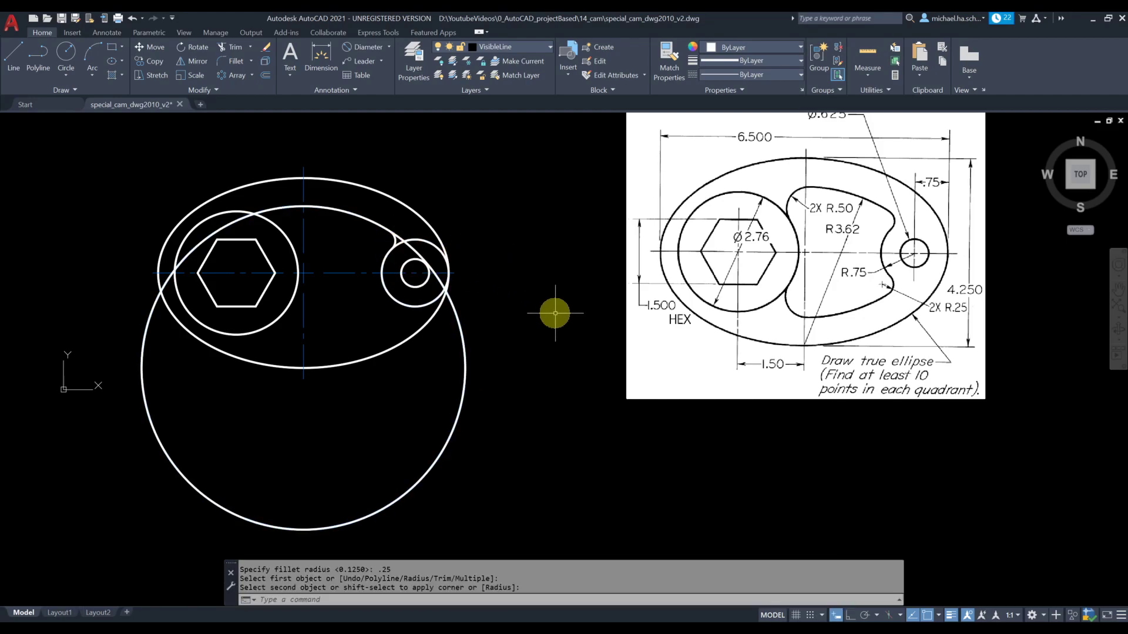
Fillet the large circle to the bore circle with radius 0.5.
click(229, 62)
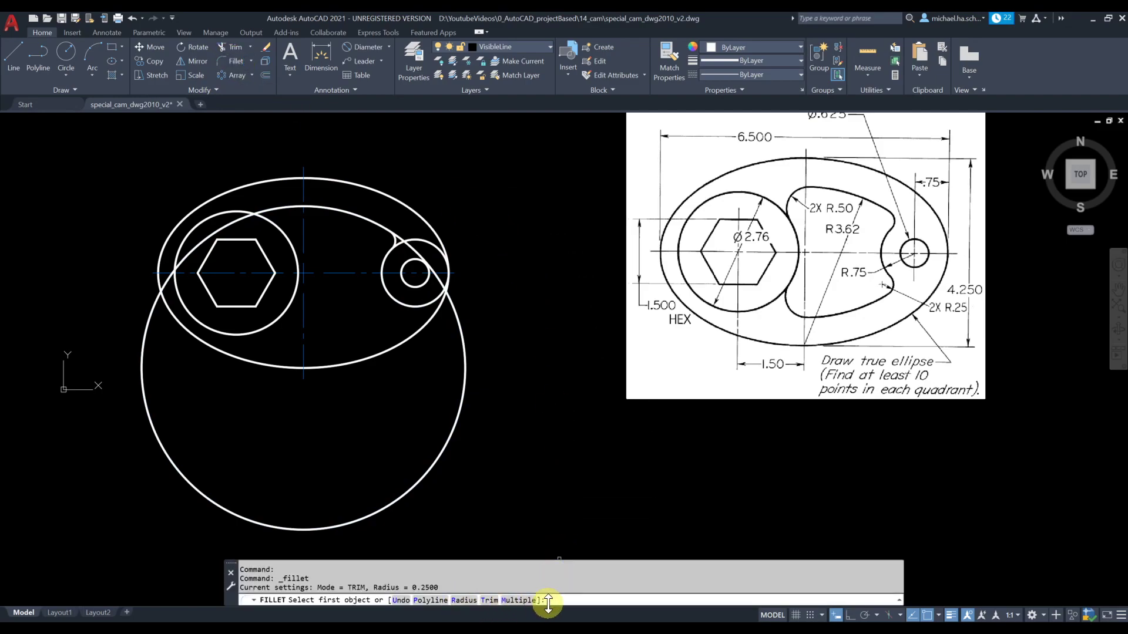
text(r)
key(Return)
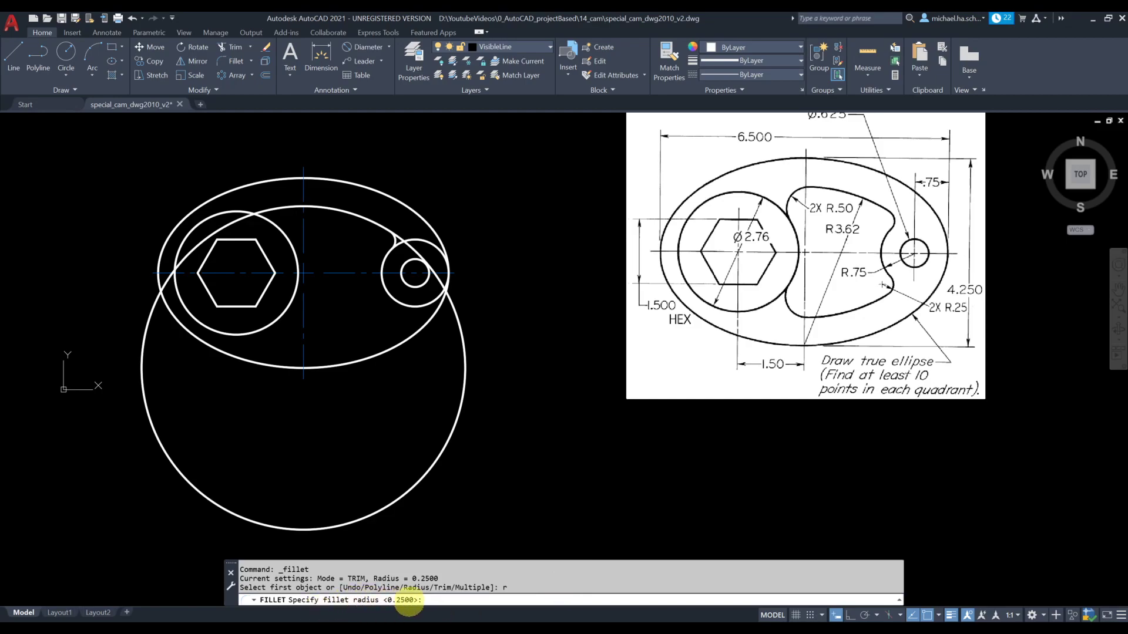
text(.5)
key(Return)
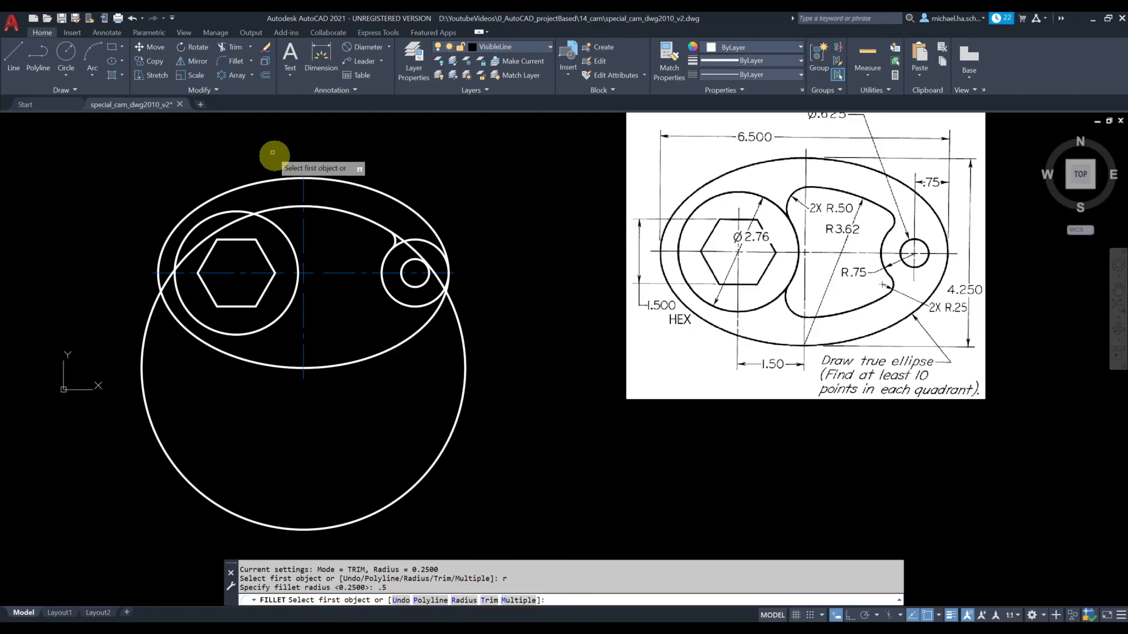
click(278, 216)
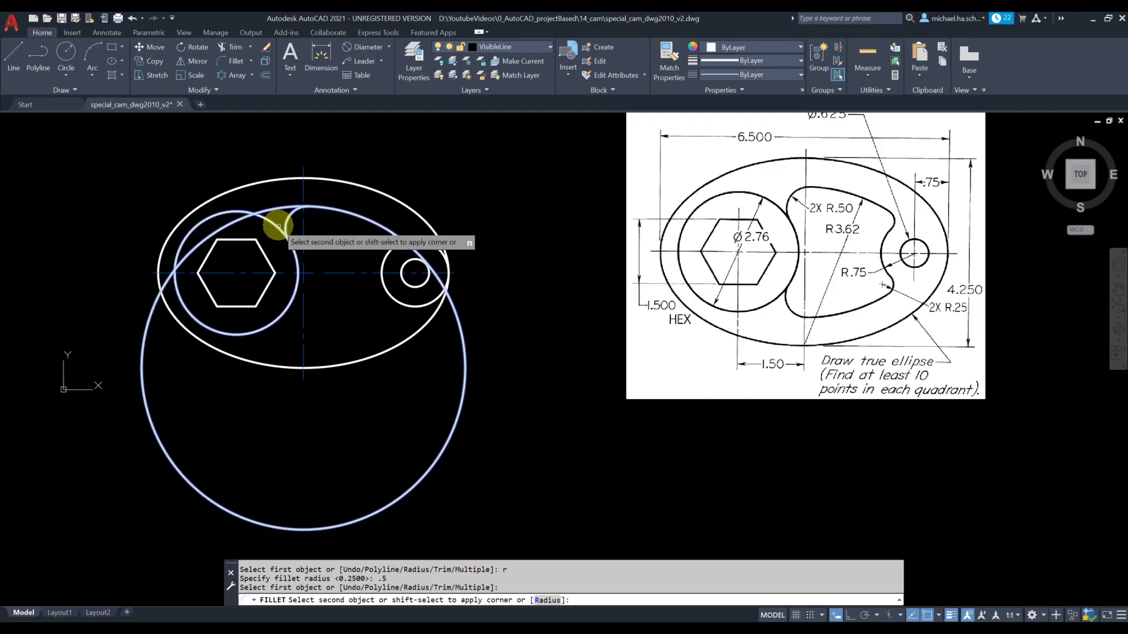
click(291, 222)
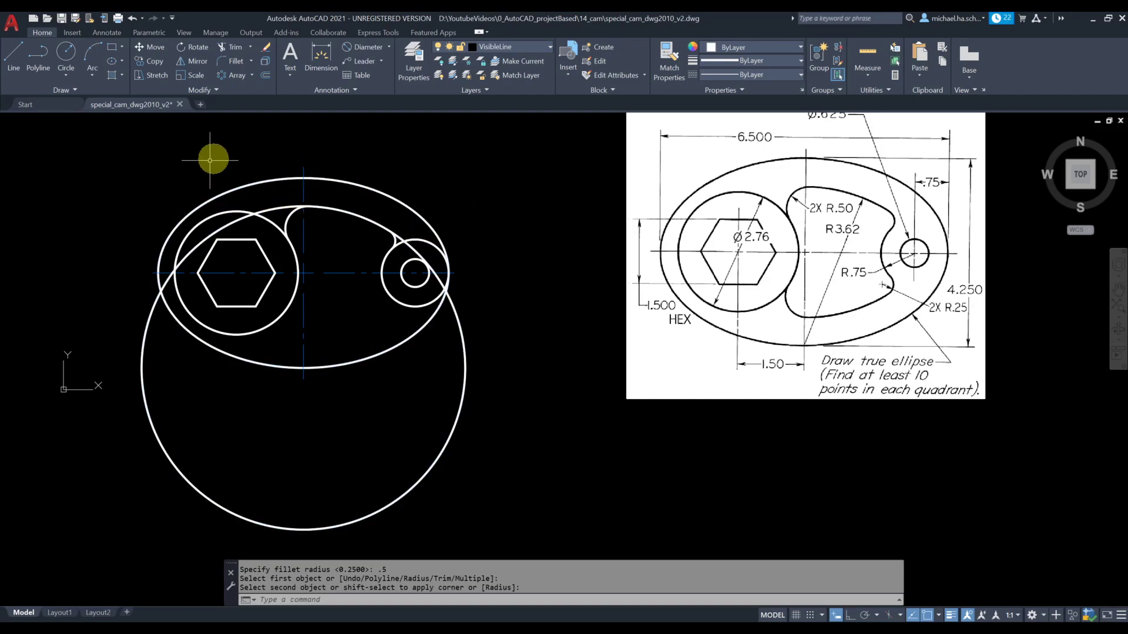
Trim away the unwanted arc near the top of the ellipse.
click(234, 48)
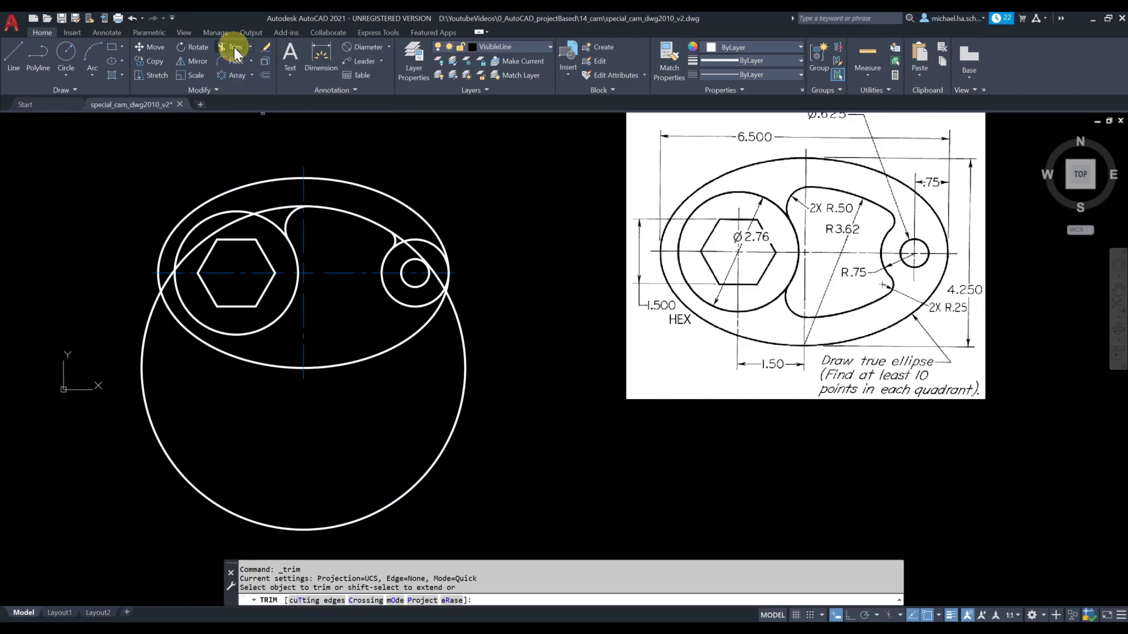
click(292, 208)
scroll(292, 207, up, 8)
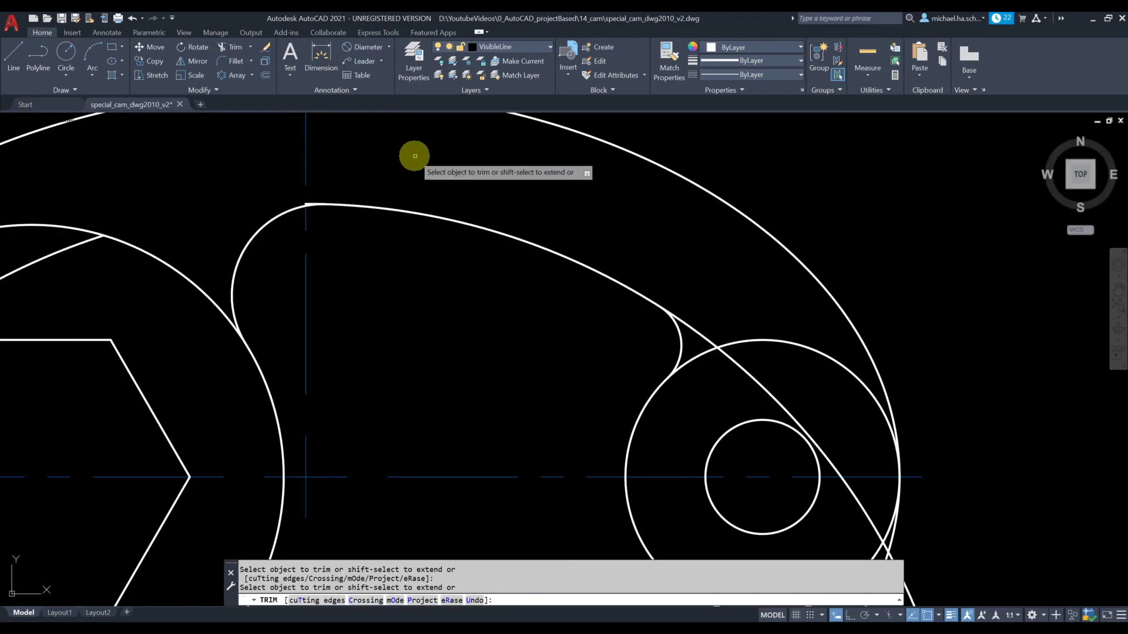
scroll(265, 217, up, 2)
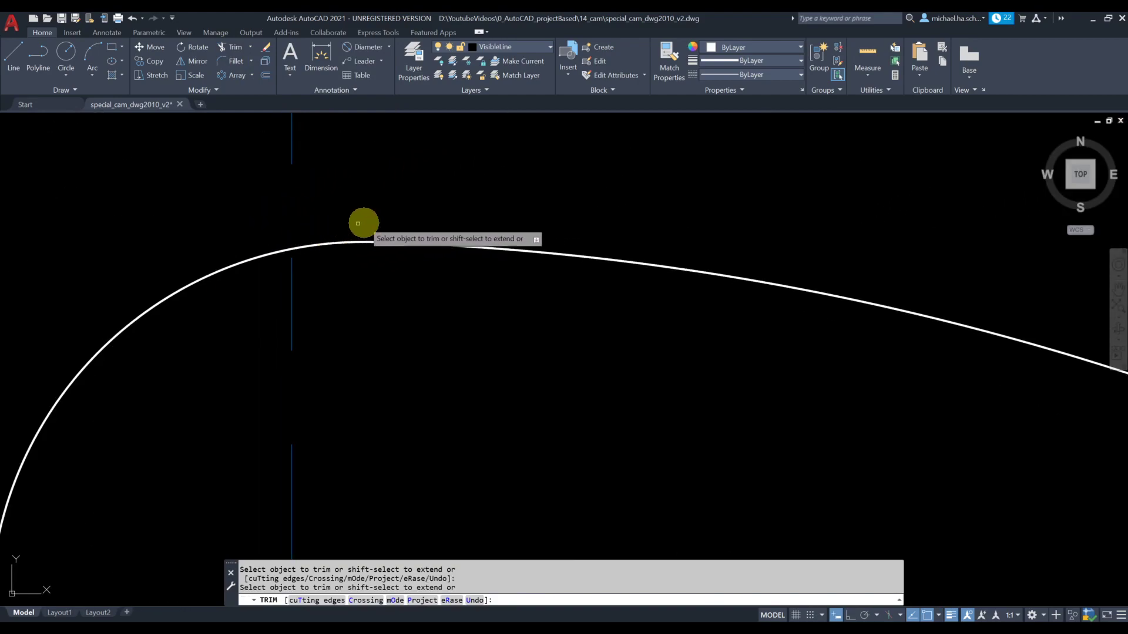
scroll(353, 222, down, 10)
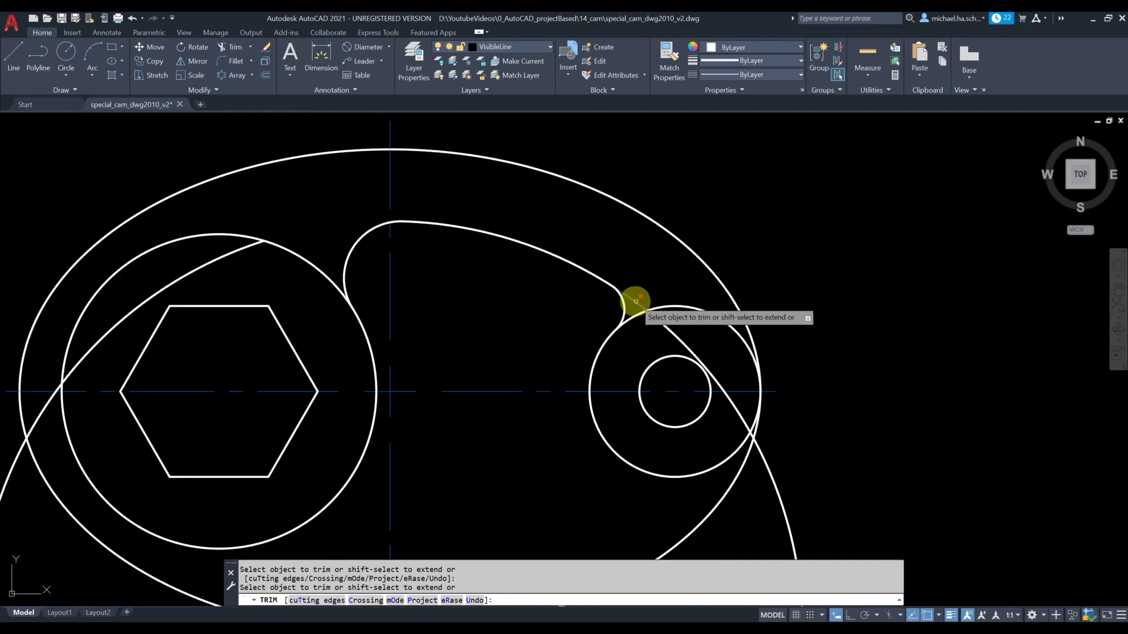
scroll(761, 237, down, 4)
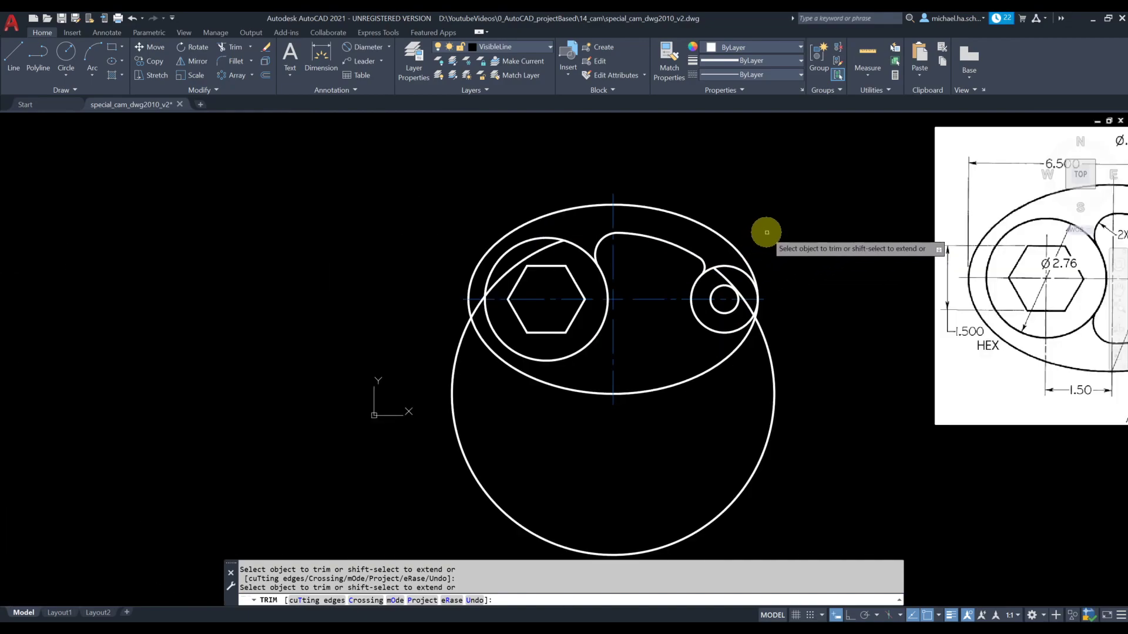
right_click(767, 228)
click(778, 237)
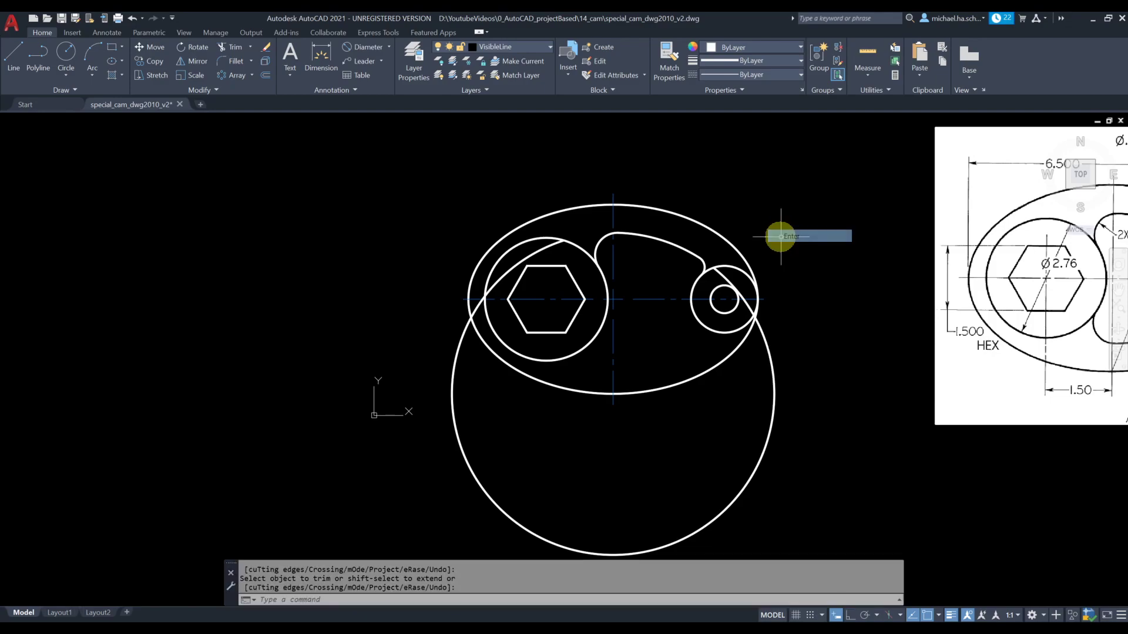
Window-select and erase the large R3.62 construction circle.
middle_drag(794, 286, 669, 218)
click(711, 402)
click(594, 398)
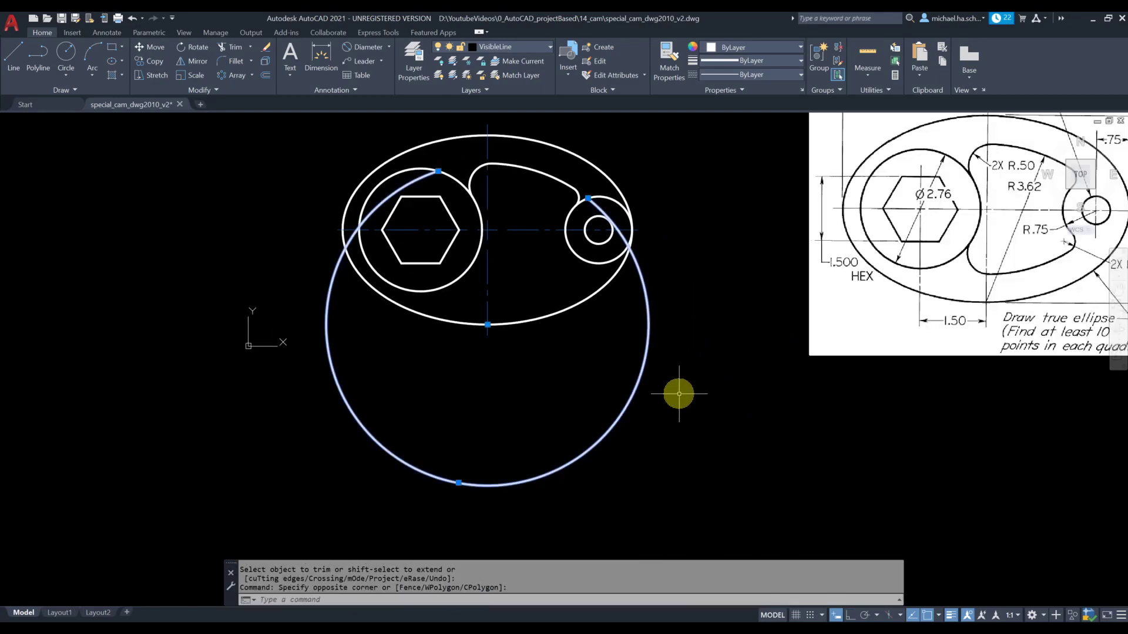
key(Delete)
middle_drag(656, 313, 601, 367)
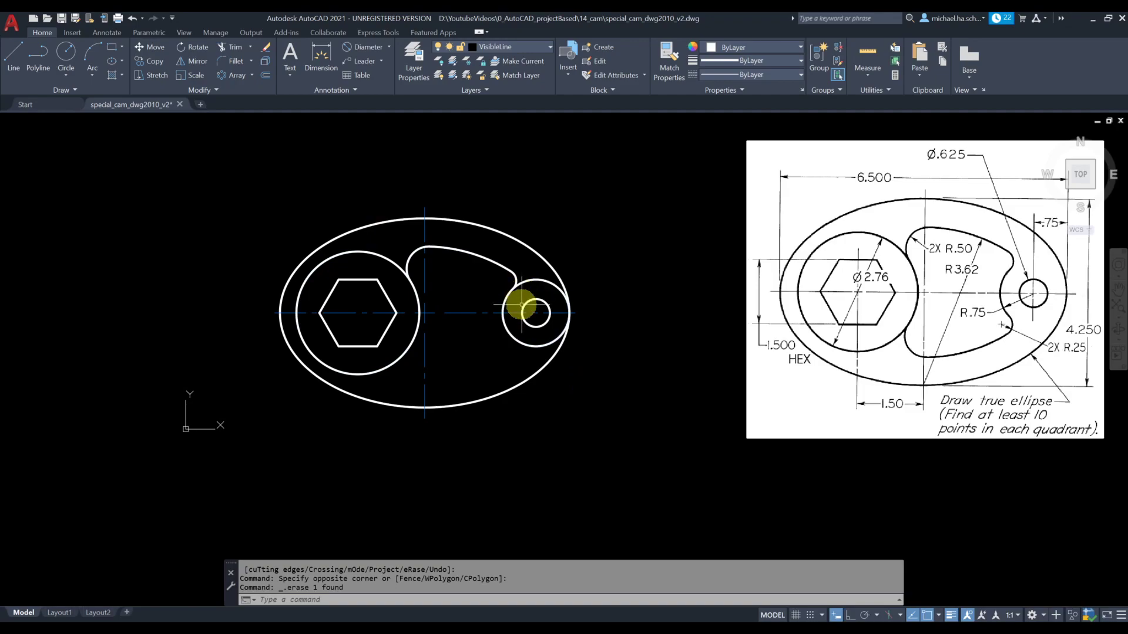
Mirror the upper lobe arcs about the horizontal centre line, keeping the originals.
click(194, 62)
click(421, 251)
click(441, 249)
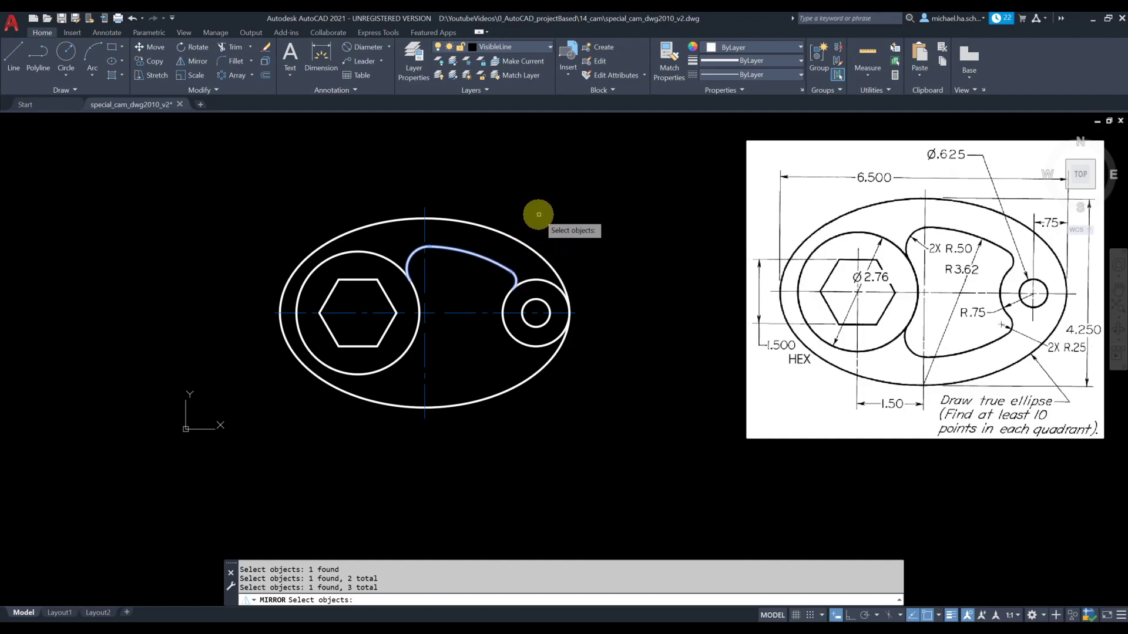
key(Return)
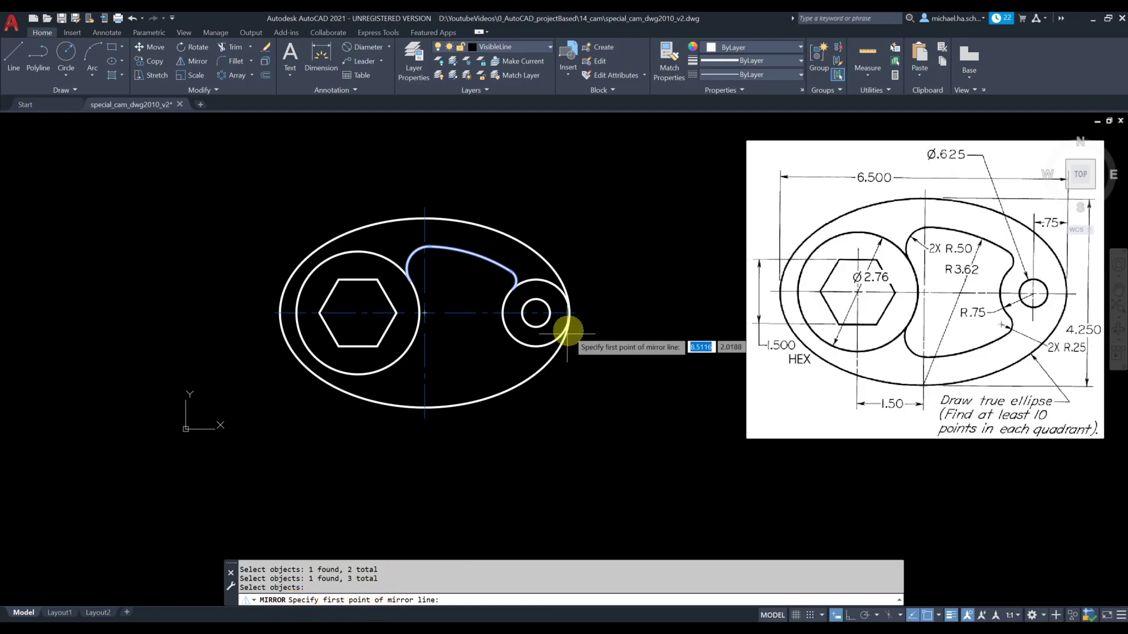
click(573, 313)
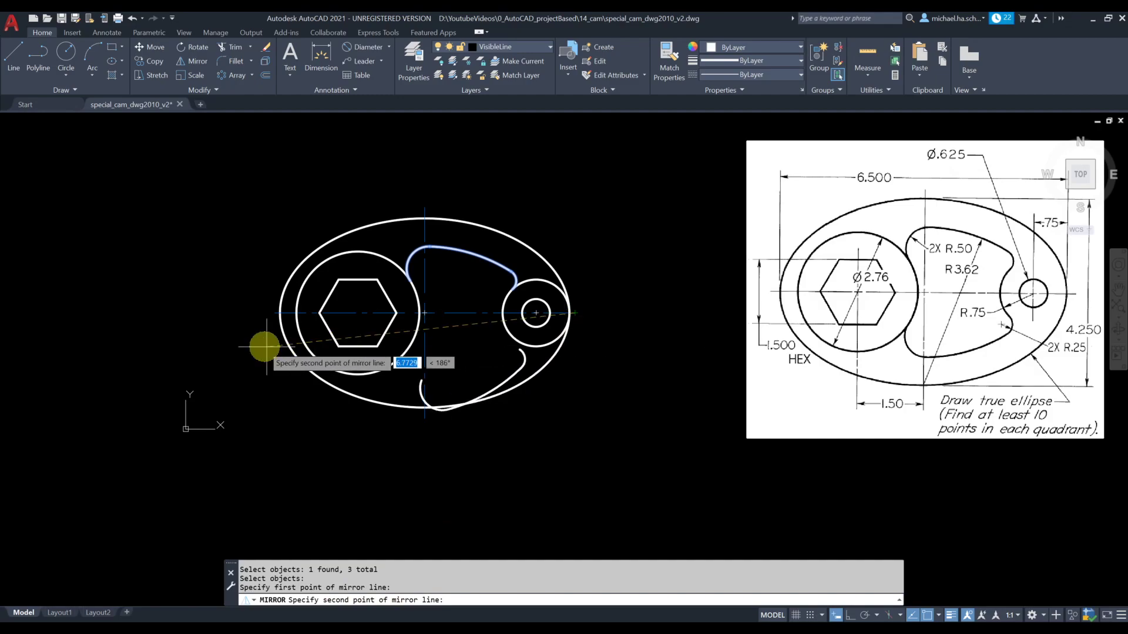
click(273, 313)
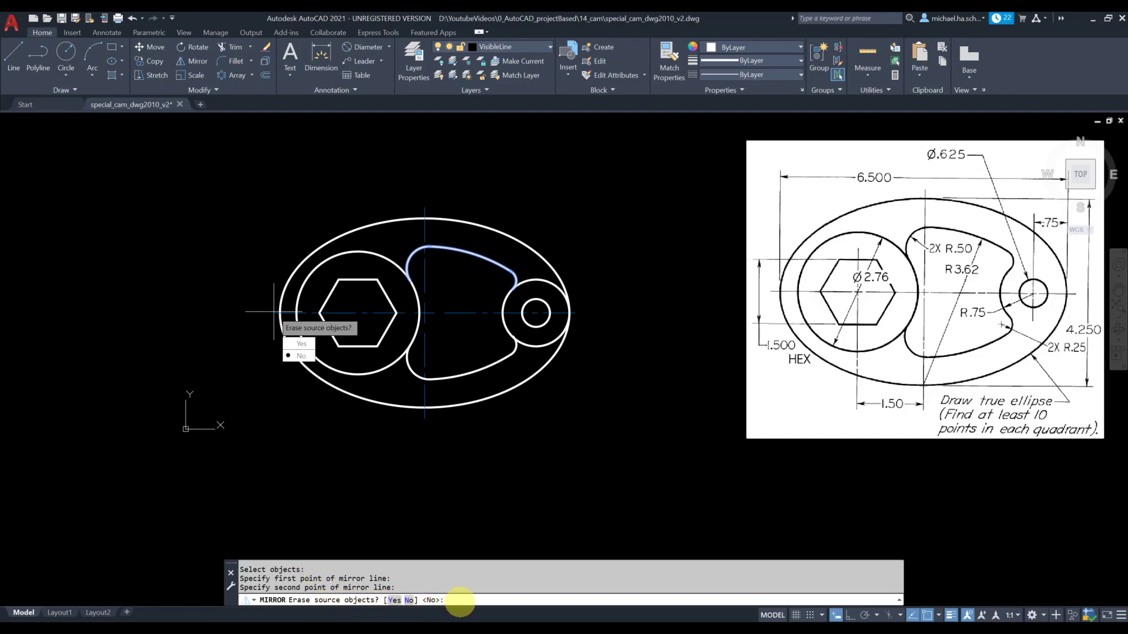
key(Return)
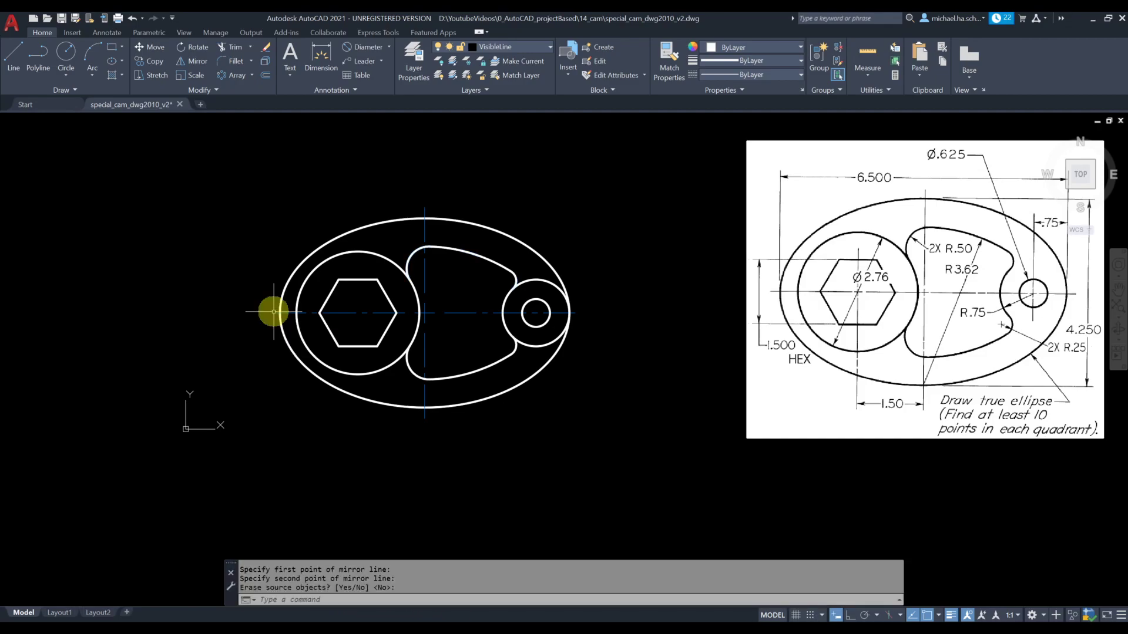
middle_drag(443, 234, 333, 241)
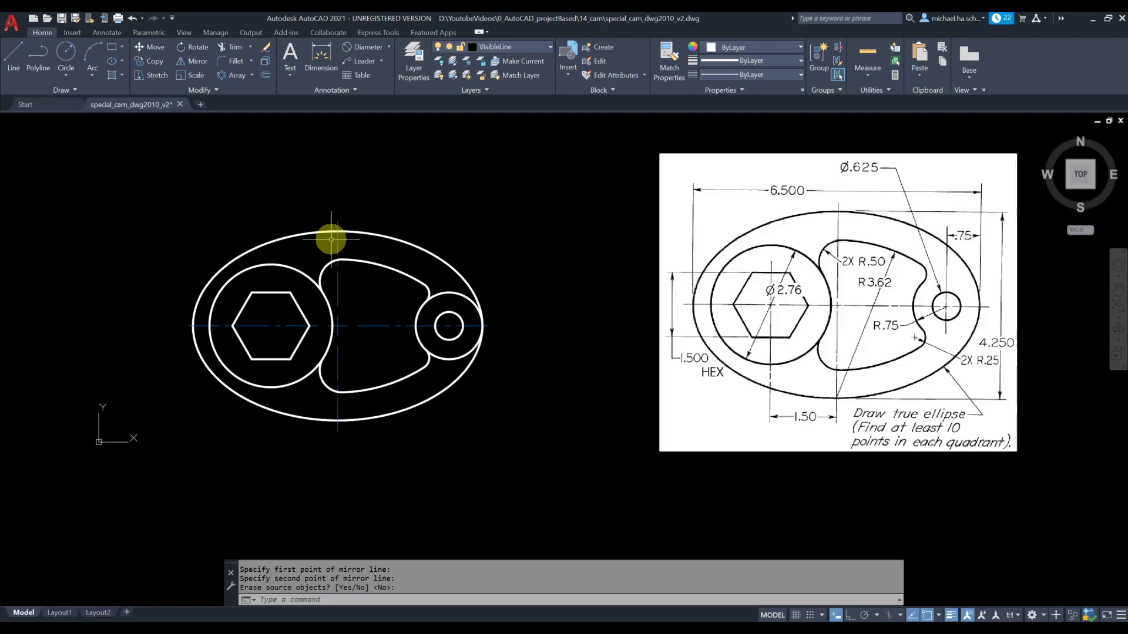
Trim the small circle's excess arc near its top.
click(227, 46)
click(455, 296)
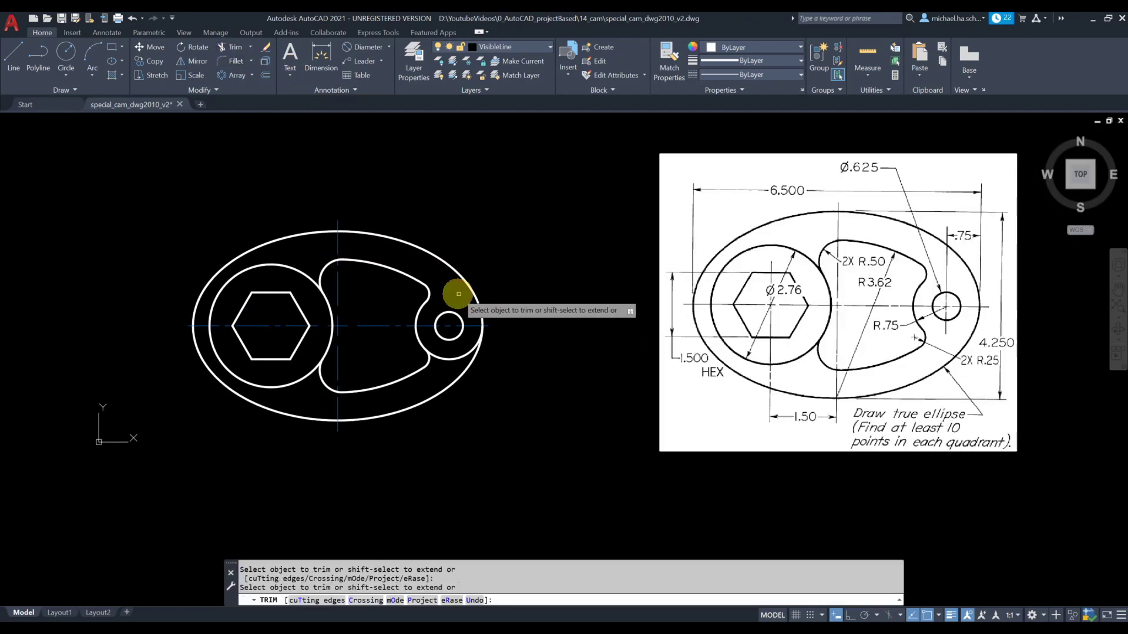
scroll(480, 326, up, 5)
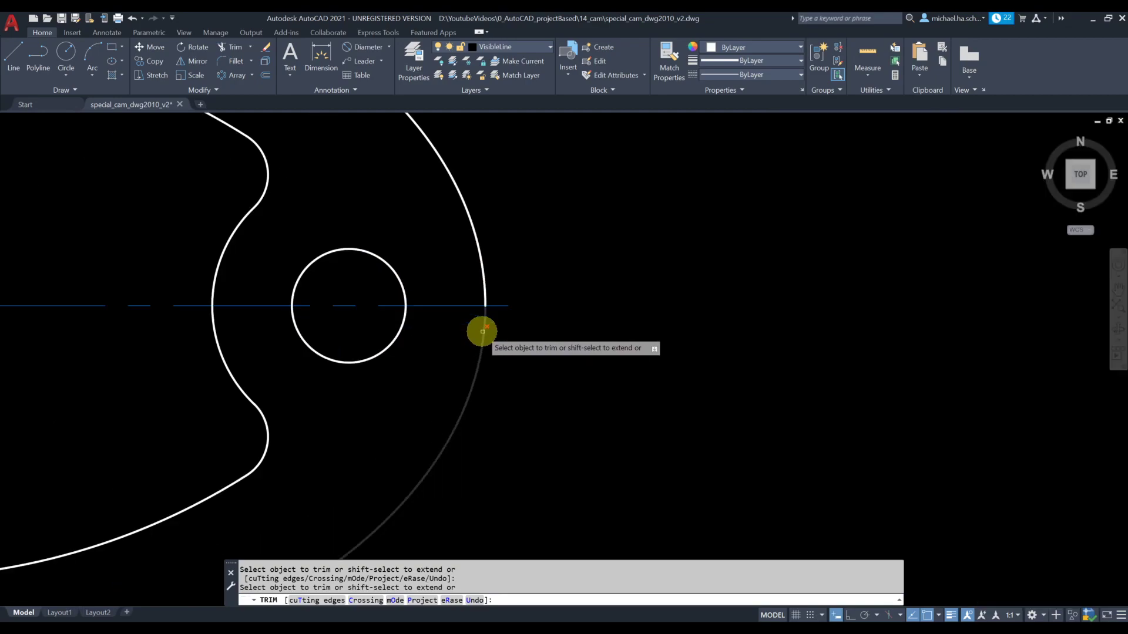